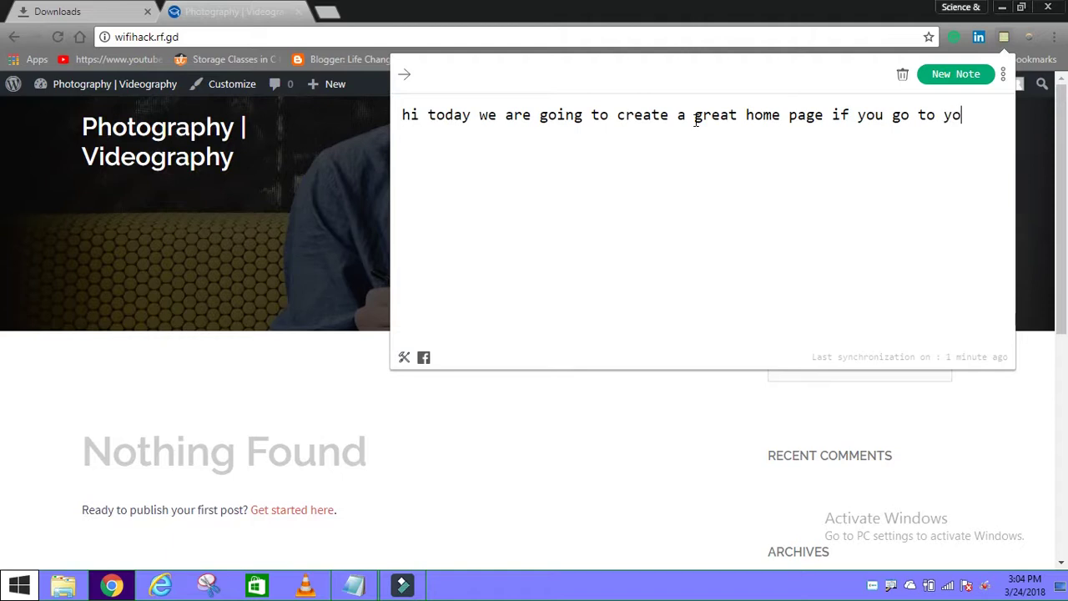
- Complete the note with "your site home page then you got nothing so we are going to make this follow me step by step."
{"action": "type", "text": "site home page then you "}
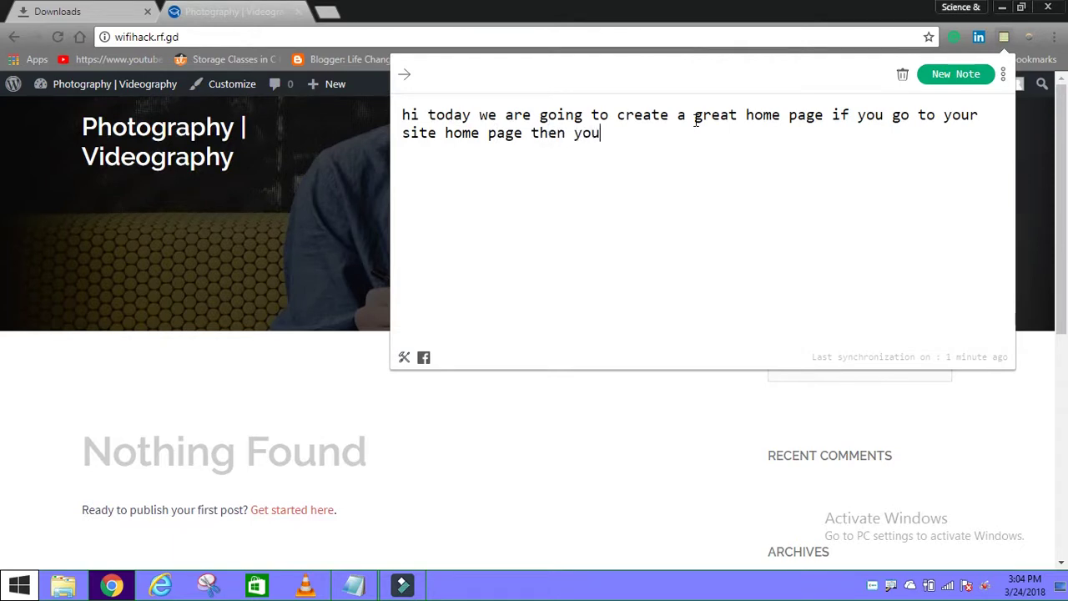
{"action": "type", "text": "got nothing"}
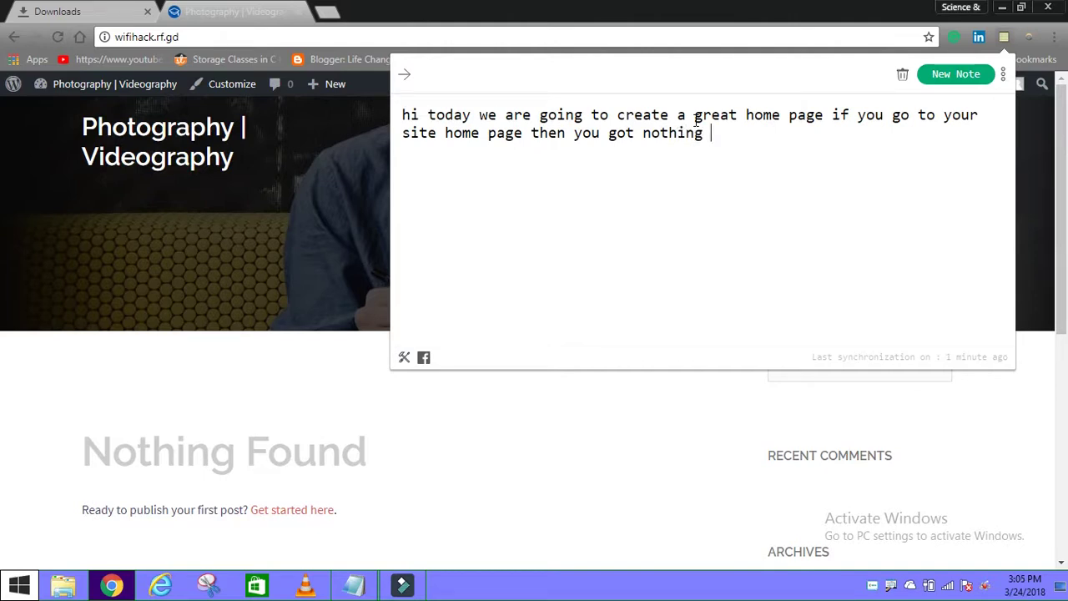
{"action": "type", "text": " so we are going to"}
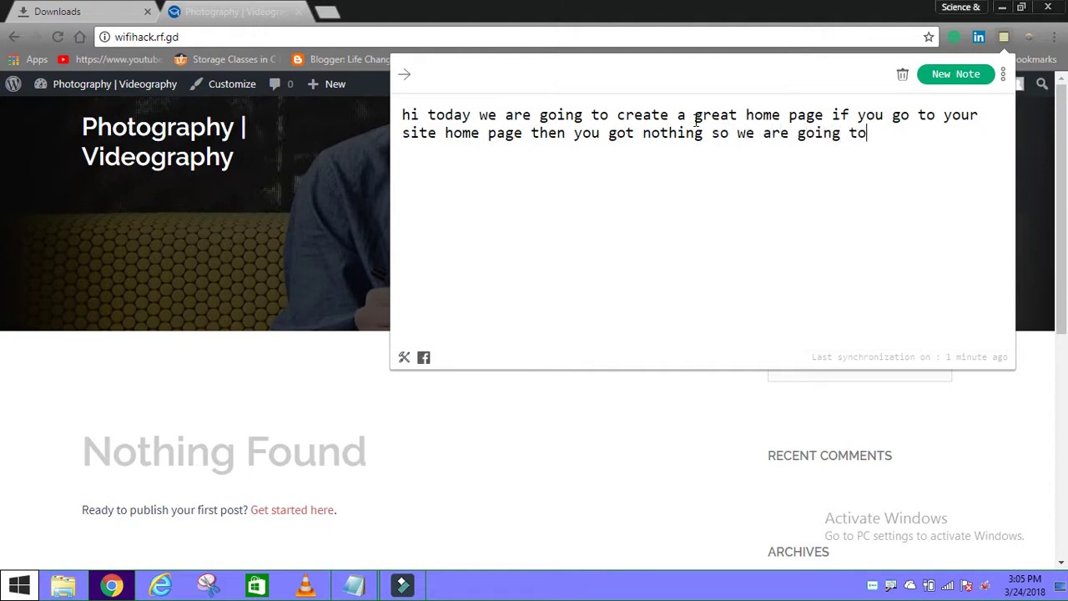
{"action": "type", "text": " make this"}
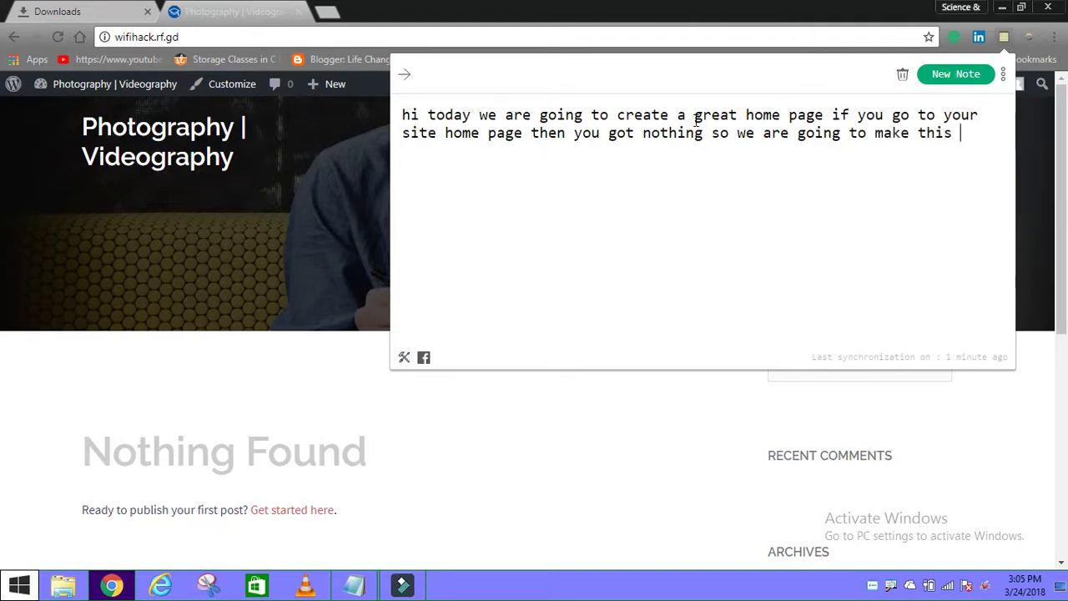
{"action": "type", "text": " follow me step"}
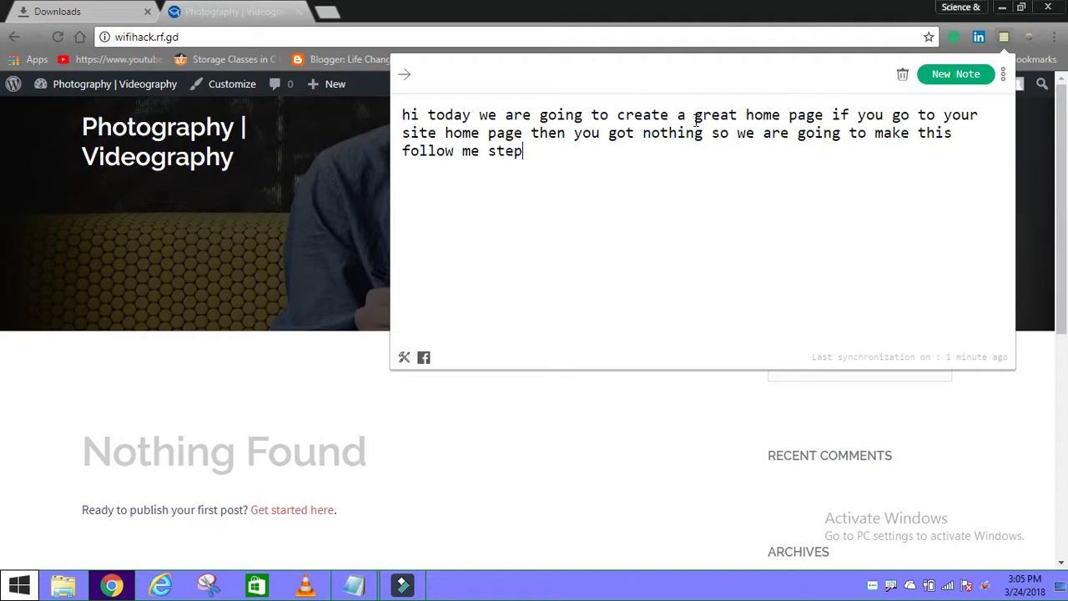
{"action": "type", "text": " by step."}
{"action": "left_click", "coordinate": [298, 377]}
- Go to the WordPress admin's list of pages and open the HOME page for editing
{"action": "scroll", "coordinate": [298, 377], "scroll_direction": "down", "scroll_amount": 5}
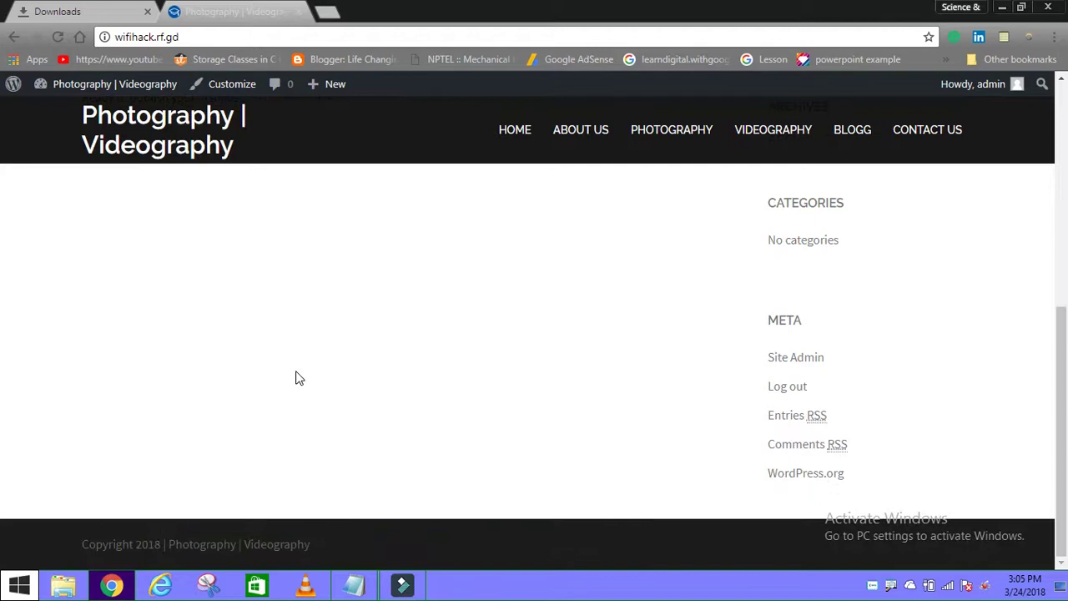
{"action": "left_click", "coordinate": [131, 87]}
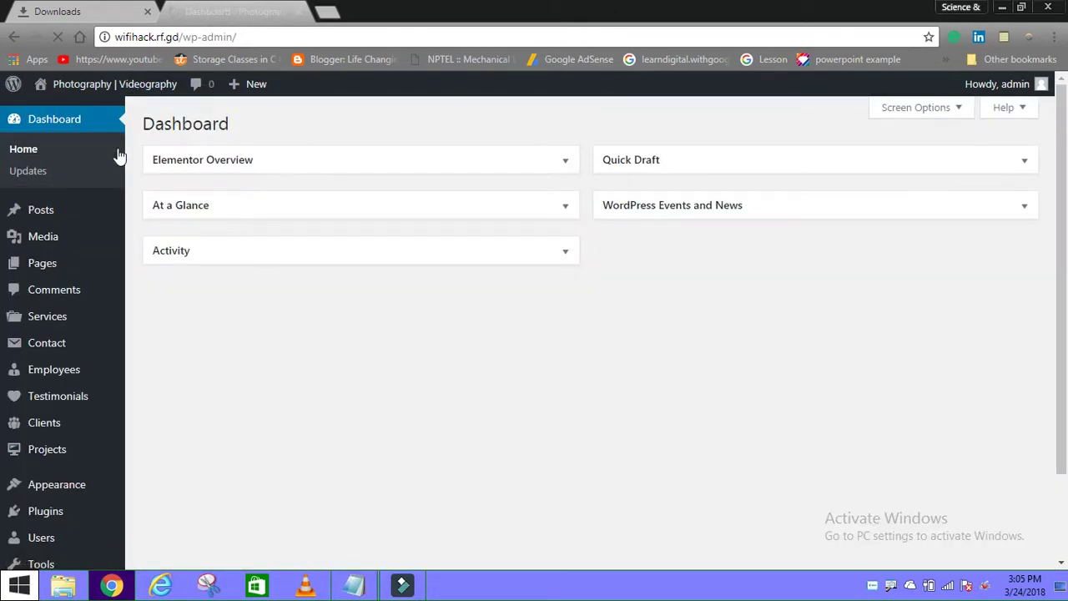
{"action": "left_click", "coordinate": [45, 266]}
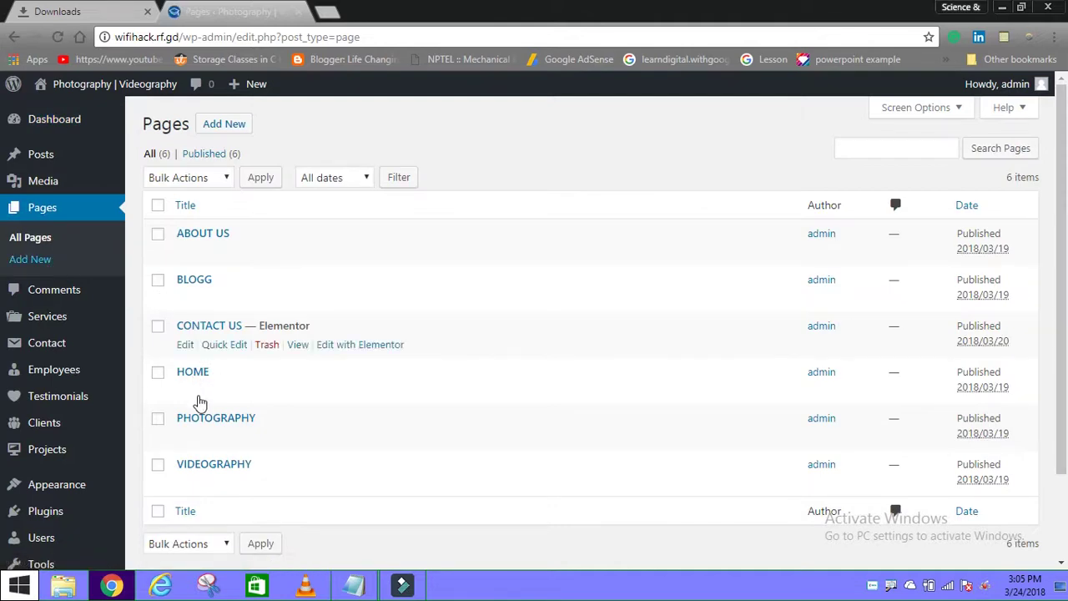
{"action": "left_click", "coordinate": [187, 394]}
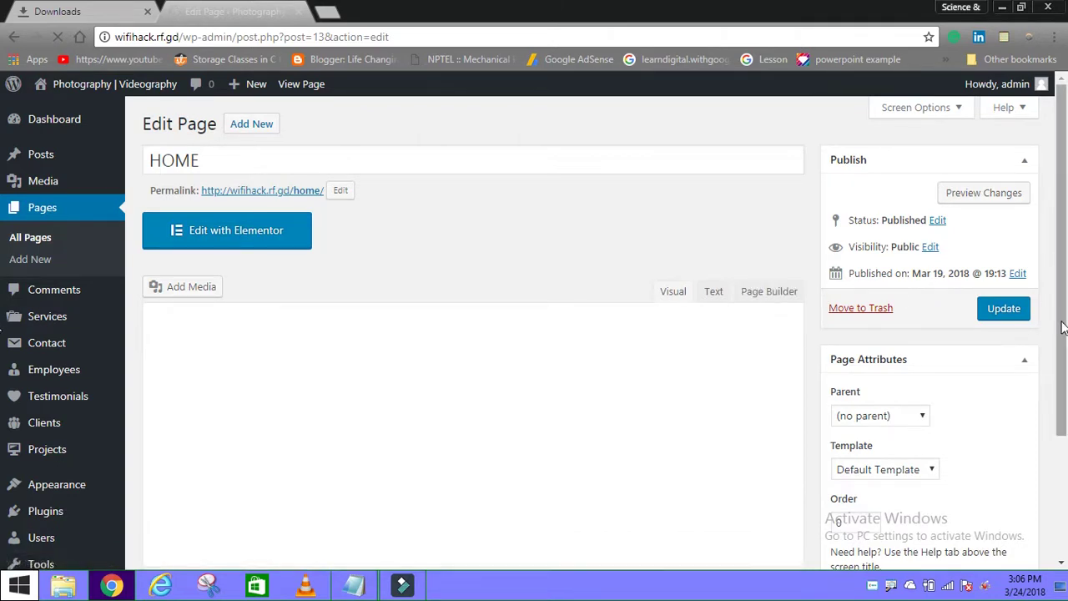
- Set the HOME page's template to Full width and update the page
{"action": "scroll", "coordinate": [1064, 372], "scroll_direction": "down", "scroll_amount": 1}
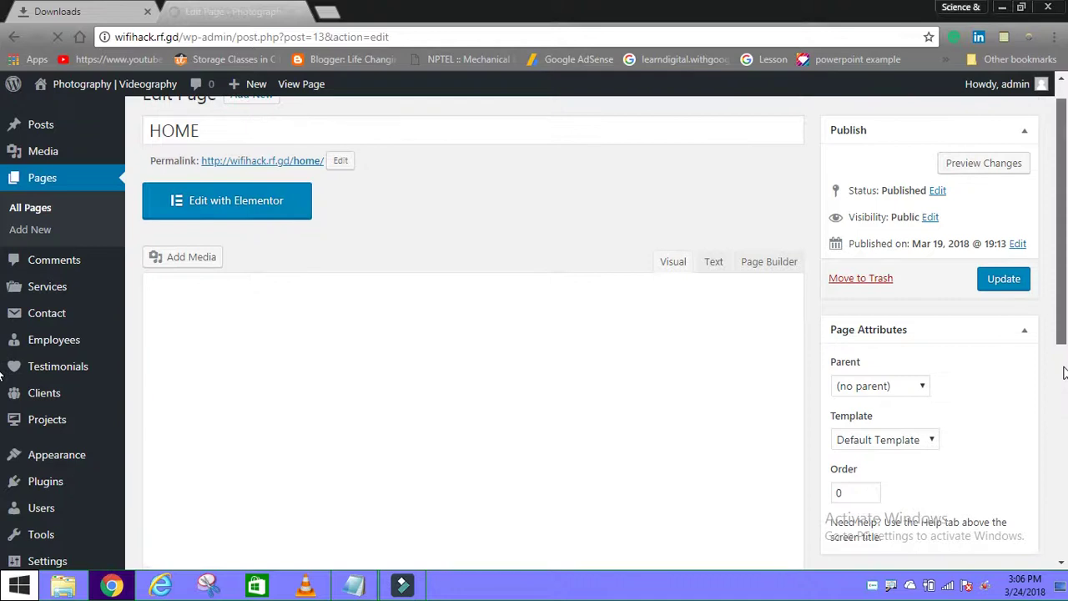
{"action": "scroll", "coordinate": [1063, 355], "scroll_direction": "down", "scroll_amount": 2}
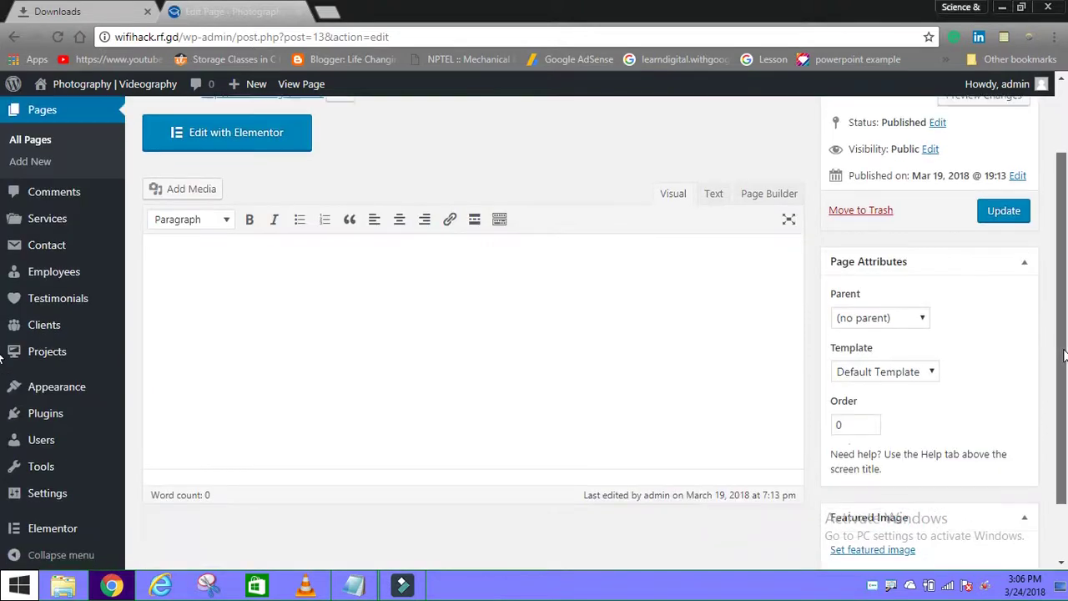
{"action": "scroll", "coordinate": [1063, 359], "scroll_direction": "down", "scroll_amount": 1}
{"action": "scroll", "coordinate": [1064, 417], "scroll_direction": "down", "scroll_amount": 2}
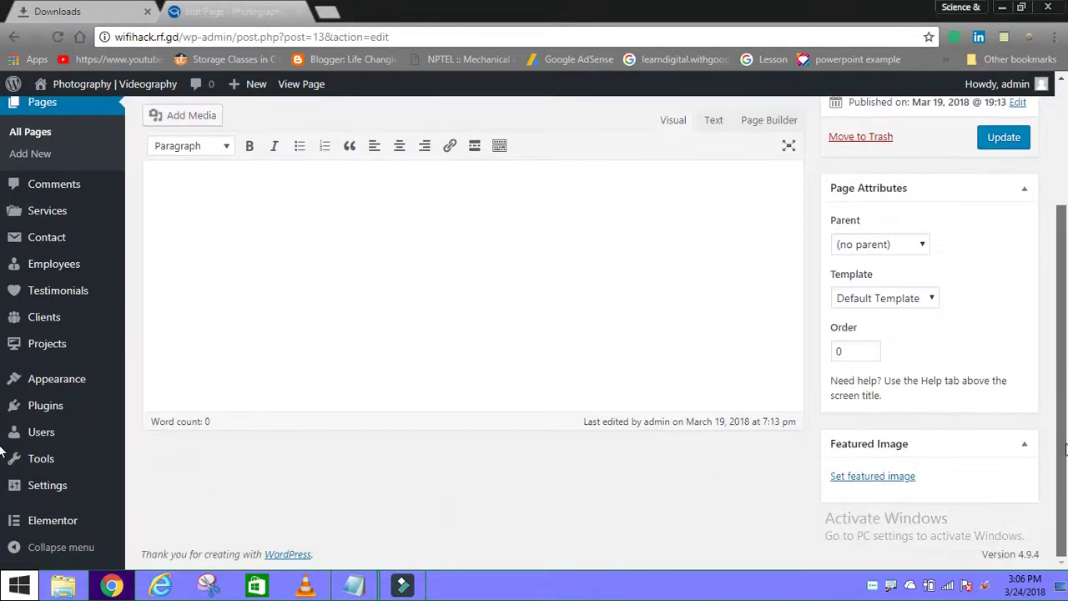
{"action": "left_click", "coordinate": [907, 303]}
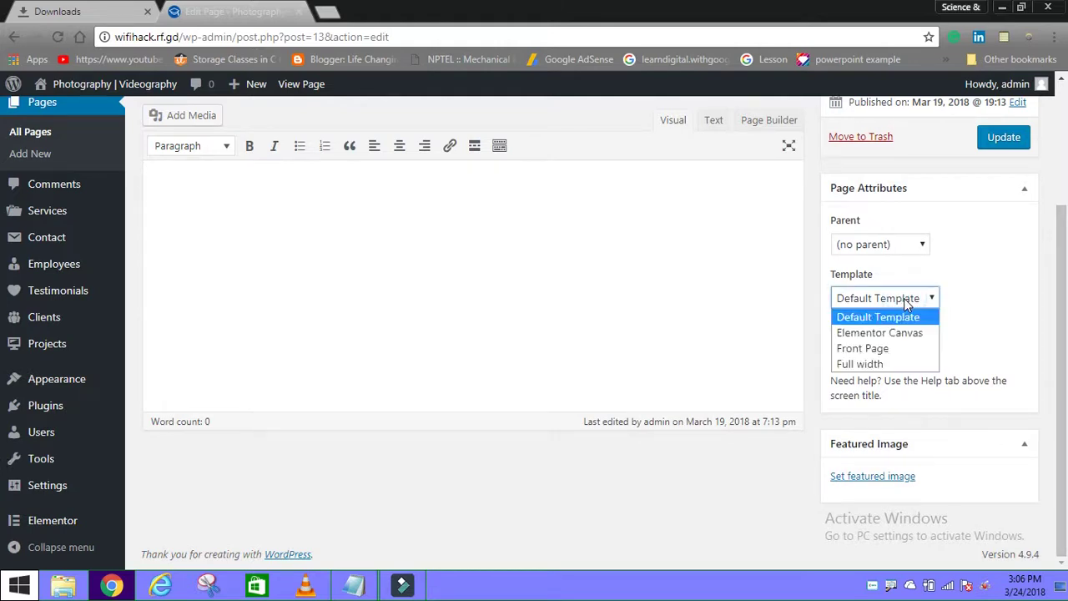
{"action": "left_click", "coordinate": [866, 362]}
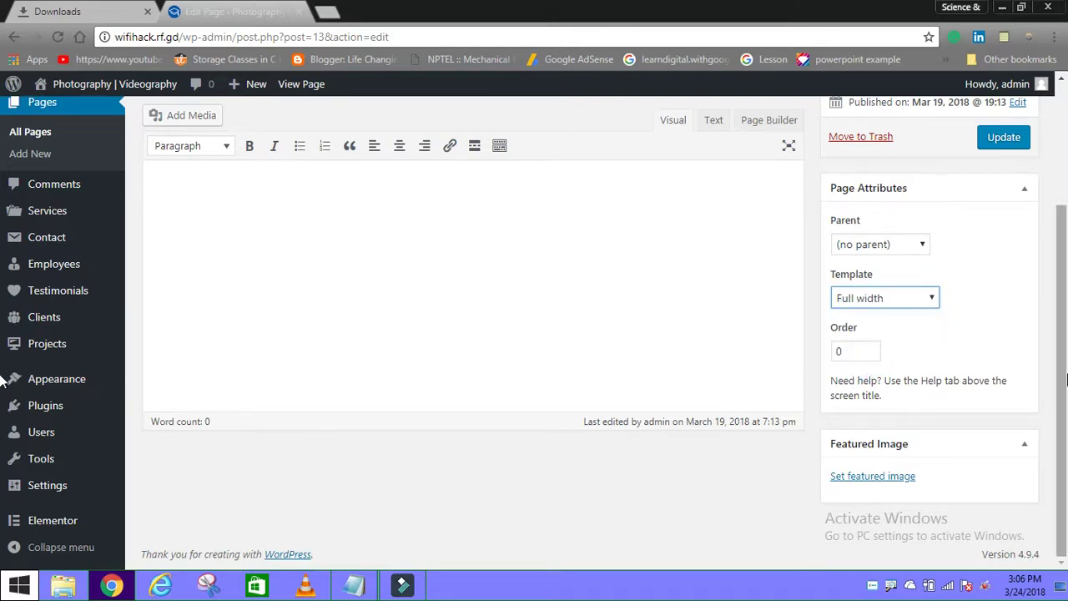
{"action": "left_click_drag", "start_coordinate": [1064, 340], "coordinate": [1064, 240]}
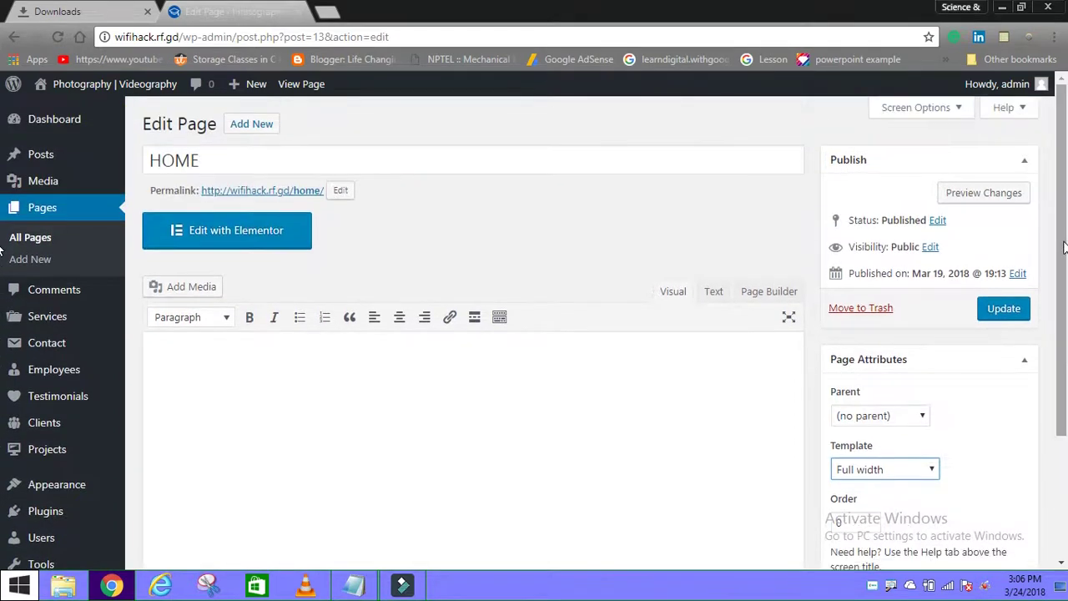
{"action": "left_click", "coordinate": [1008, 311]}
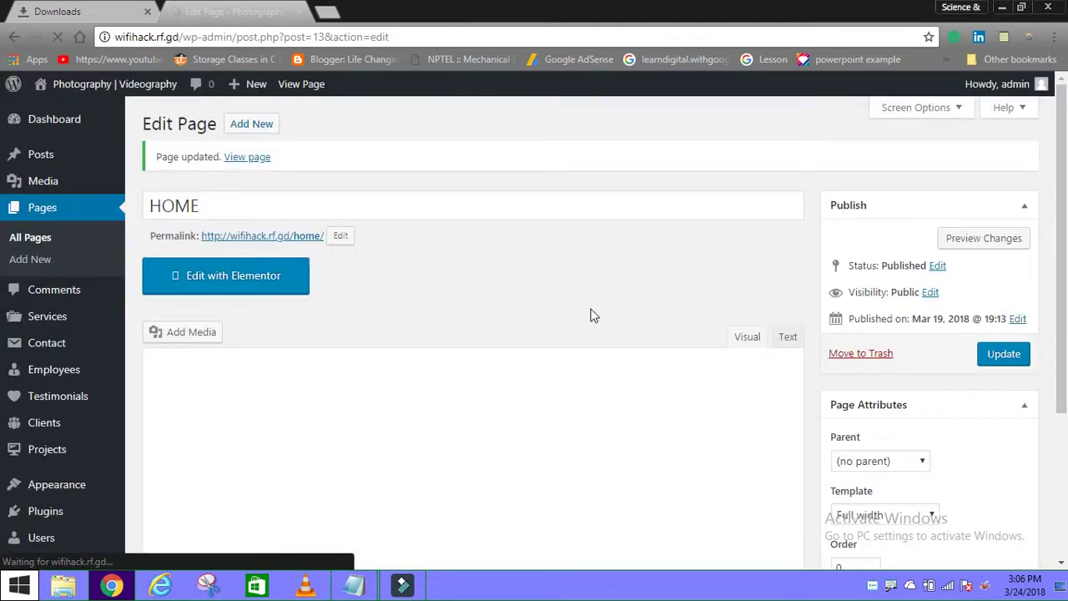
- Open the HOME page in Elementor and add a new section with a single-column structure
{"action": "left_click", "coordinate": [250, 279]}
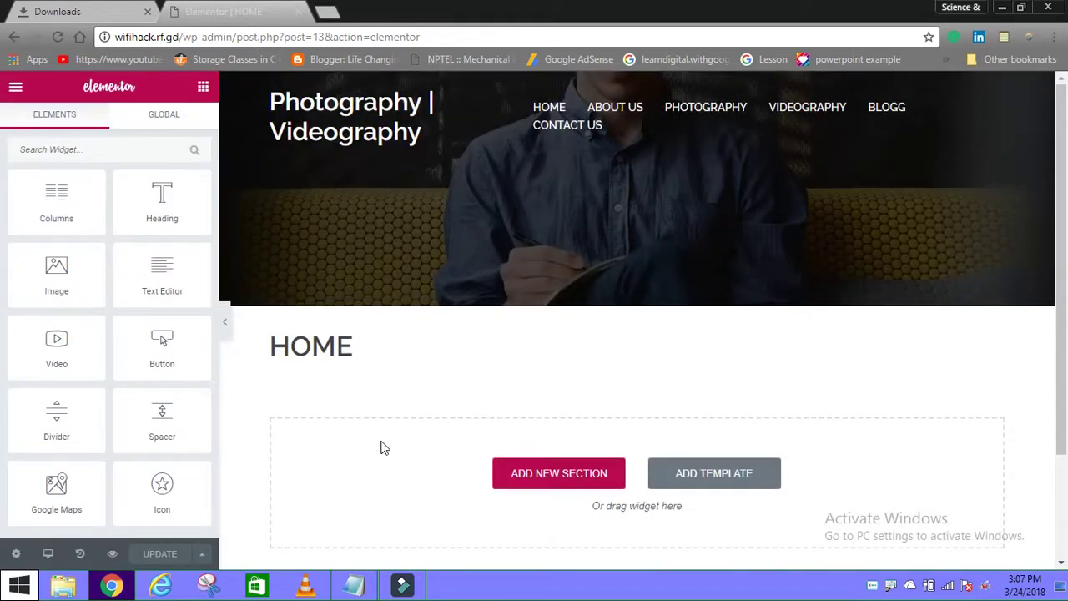
{"action": "left_click", "coordinate": [541, 478]}
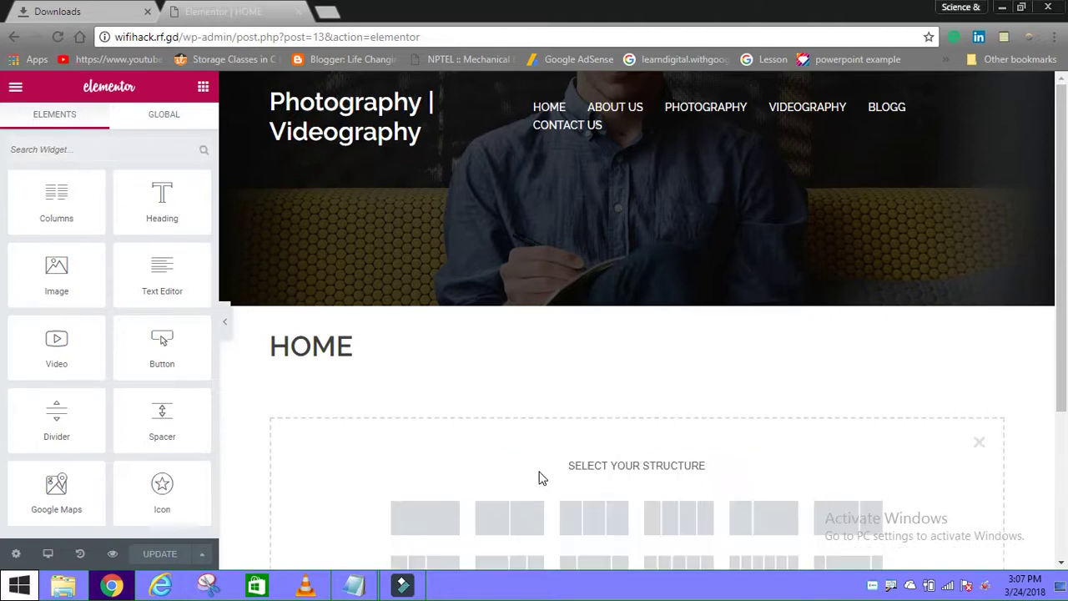
{"action": "left_click", "coordinate": [429, 517]}
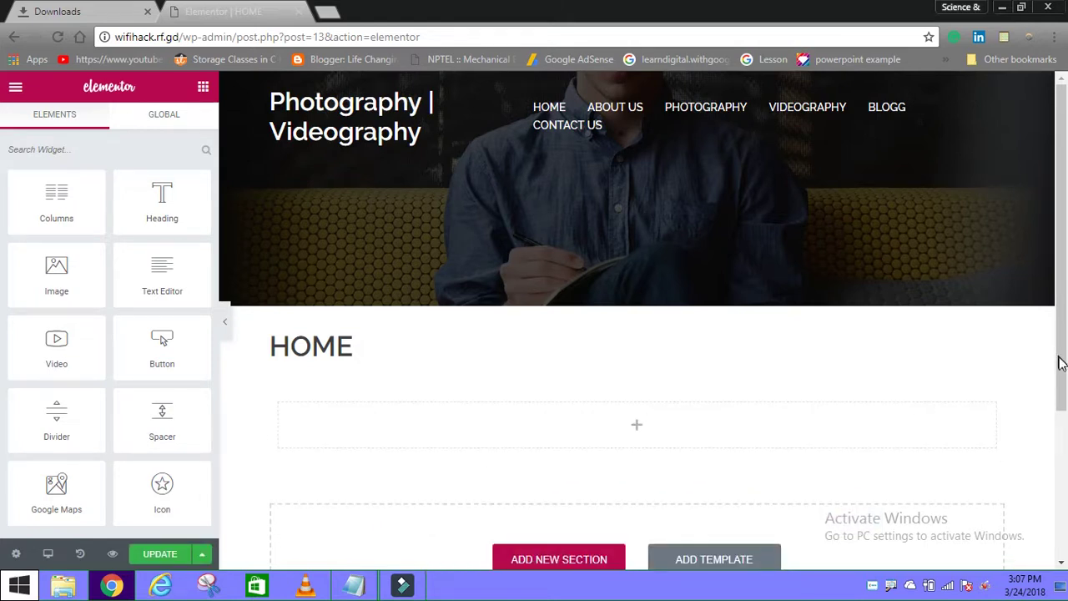
- Place an Icon widget in the empty single-column section below the HOME title
{"action": "left_click_drag", "start_coordinate": [1062, 366], "coordinate": [1063, 399]}
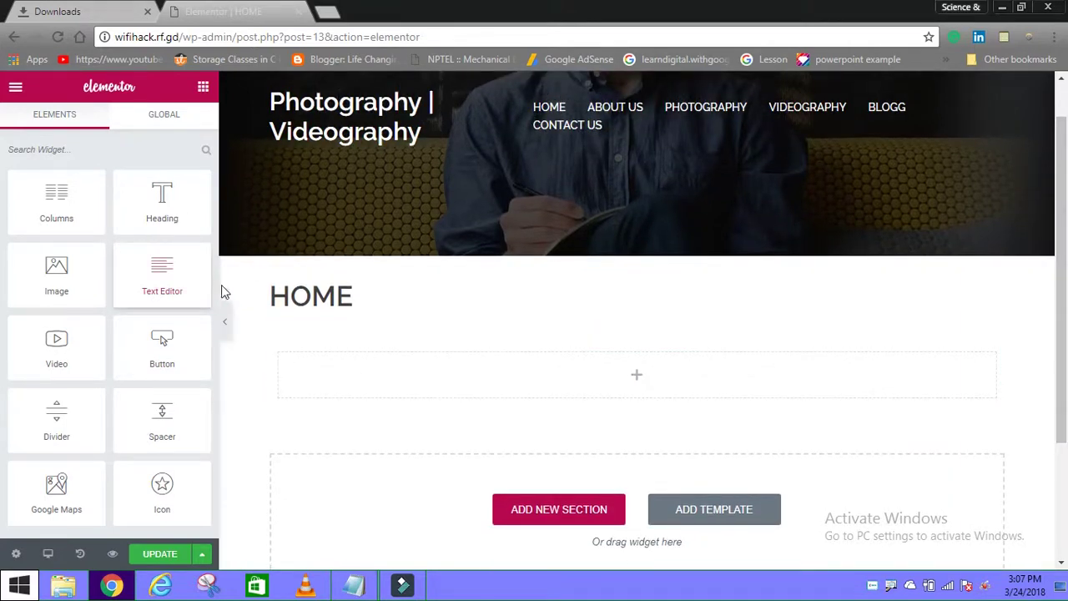
{"action": "left_click_drag", "start_coordinate": [216, 163], "coordinate": [212, 228]}
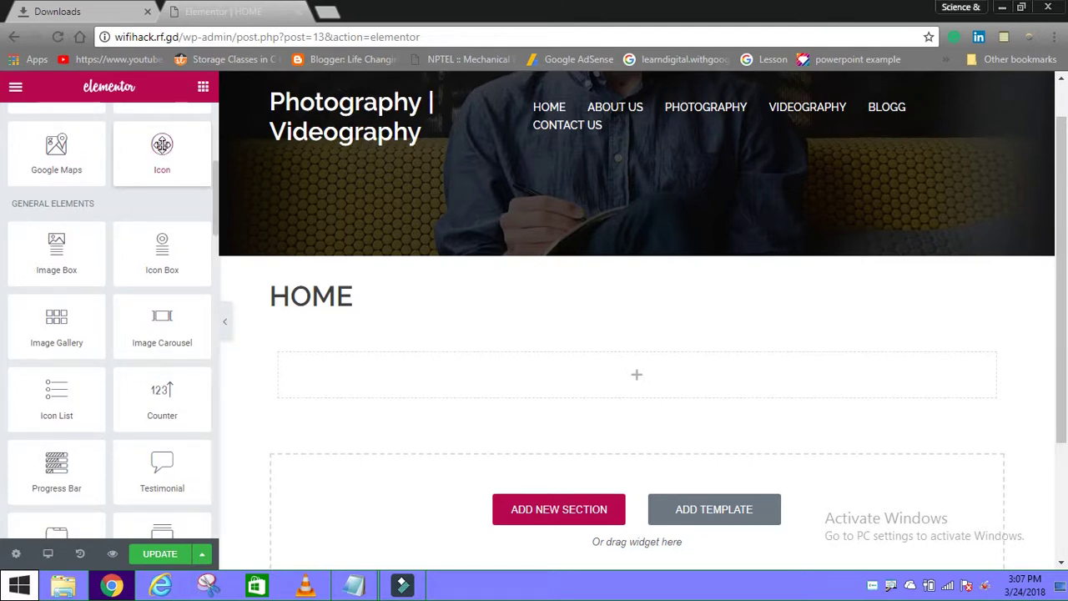
{"action": "left_click_drag", "start_coordinate": [179, 172], "coordinate": [632, 376]}
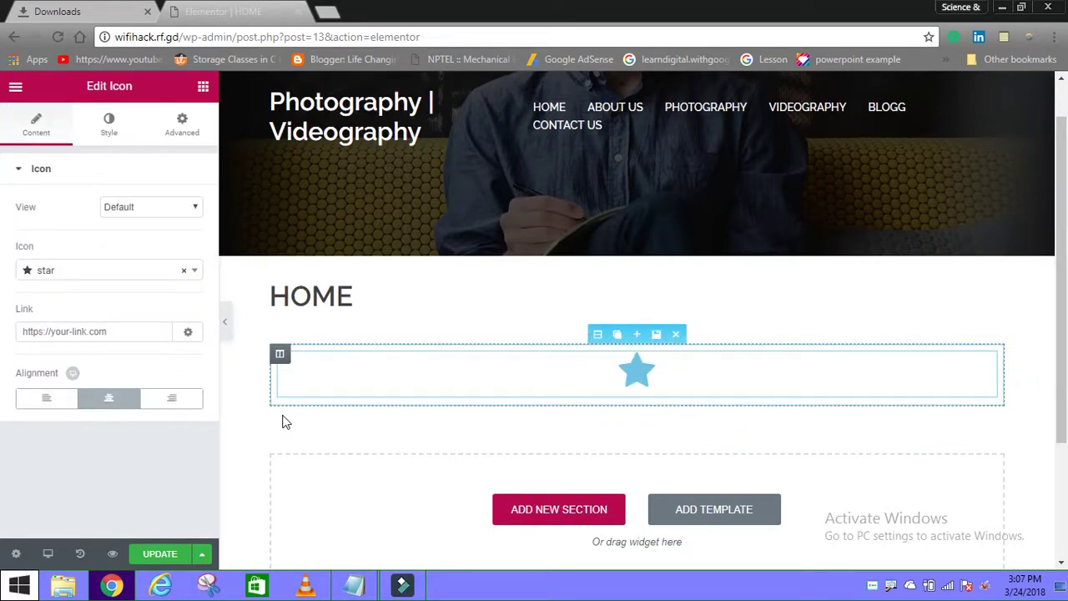
- Replace the widget's star icon with the arrows-v icon
{"action": "left_click", "coordinate": [184, 274]}
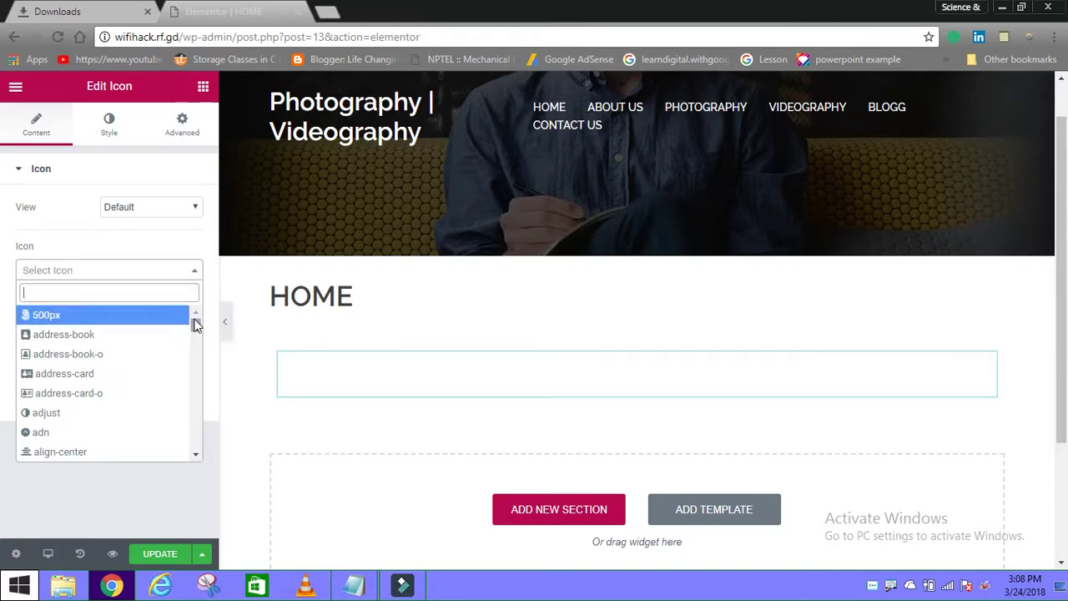
{"action": "left_click_drag", "start_coordinate": [196, 326], "coordinate": [198, 333]}
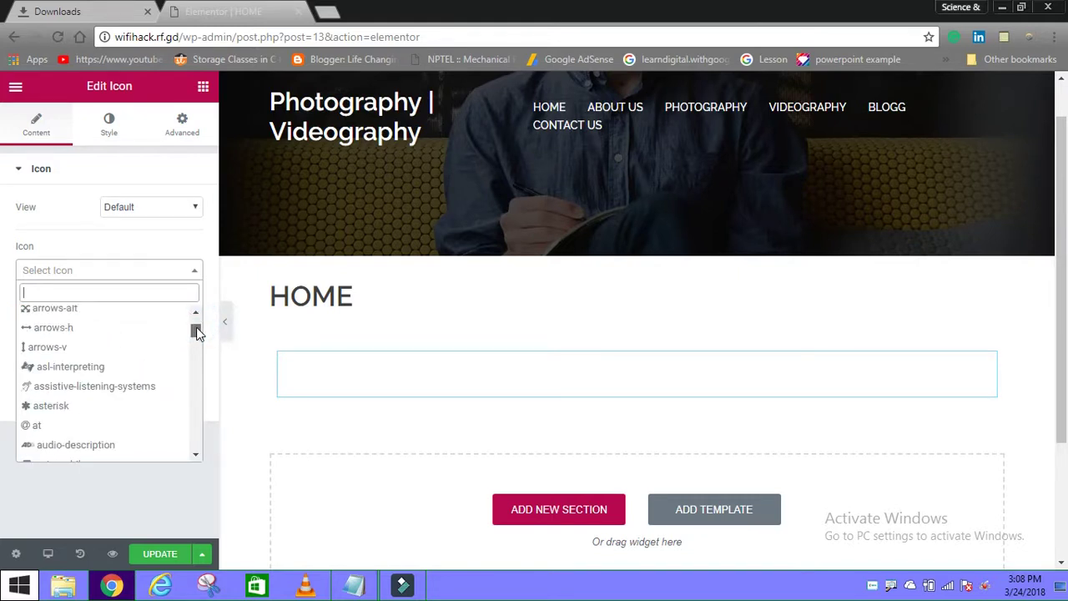
{"action": "left_click", "coordinate": [49, 351]}
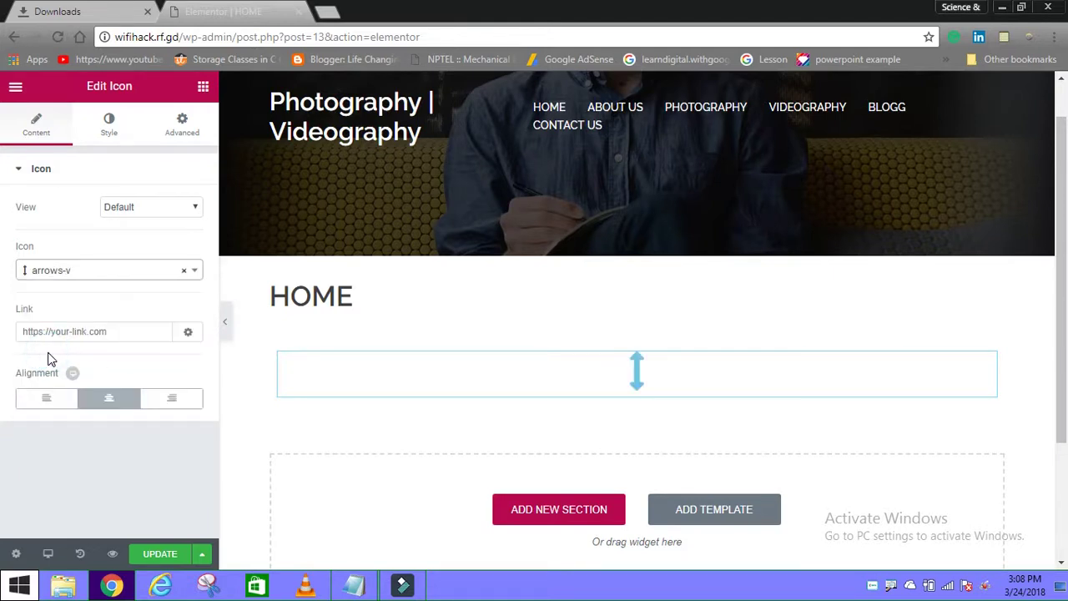
- Change the Icon widget's icon to cab
{"action": "left_click", "coordinate": [181, 271]}
{"action": "left_click", "coordinate": [192, 273]}
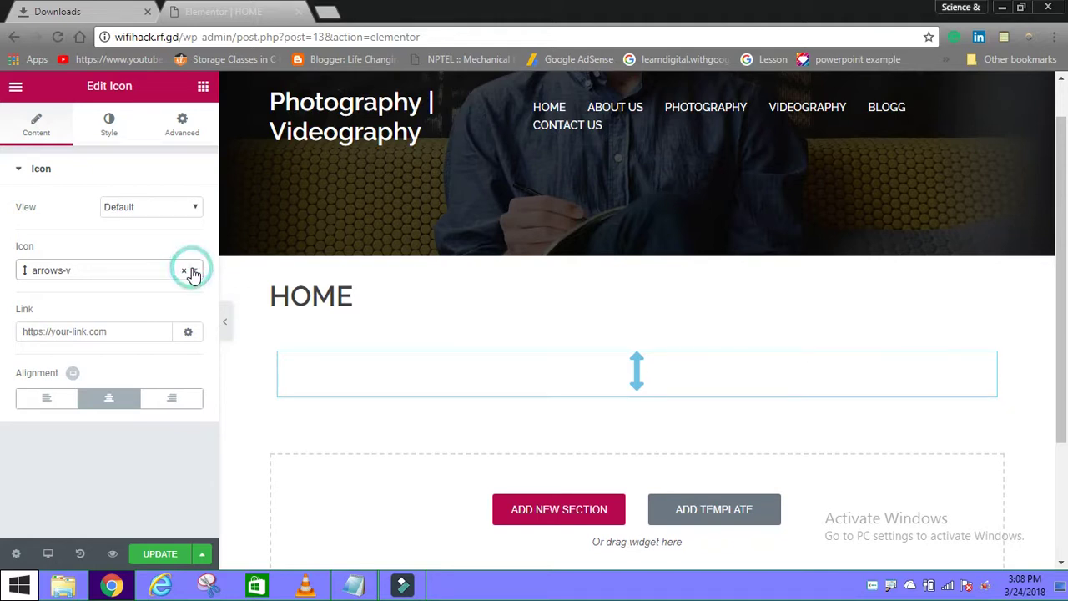
{"action": "left_click", "coordinate": [192, 277]}
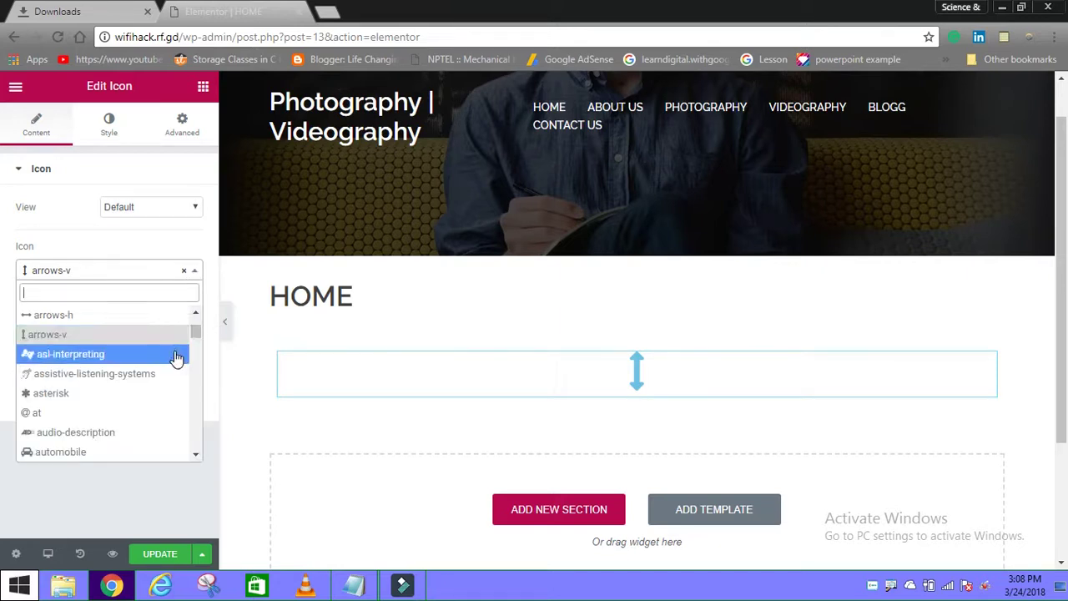
{"action": "left_click", "coordinate": [197, 334]}
{"action": "left_click_drag", "start_coordinate": [197, 335], "coordinate": [198, 346]}
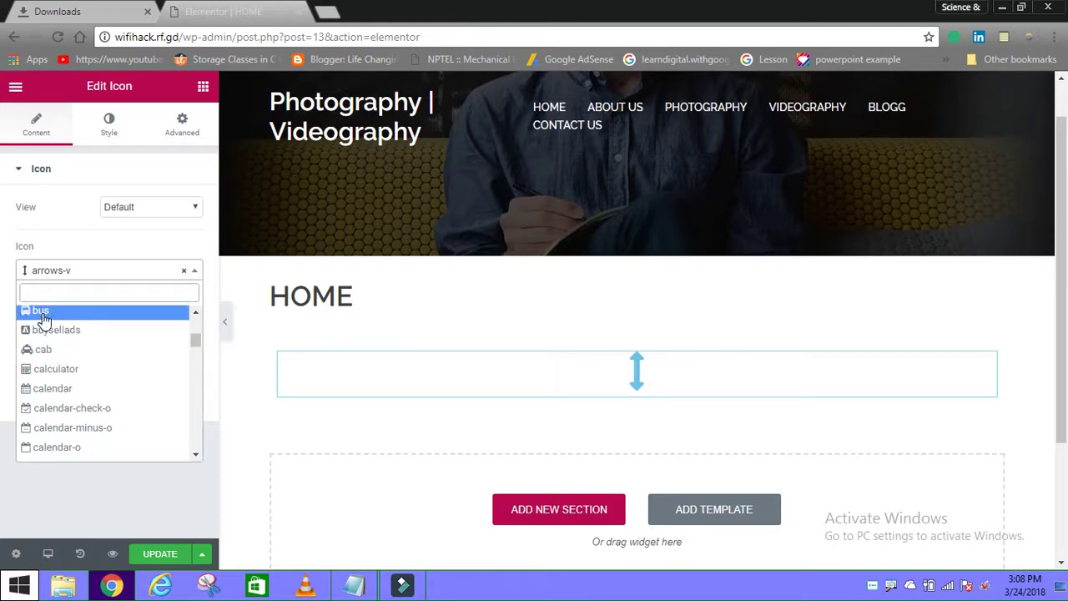
{"action": "left_click", "coordinate": [46, 352]}
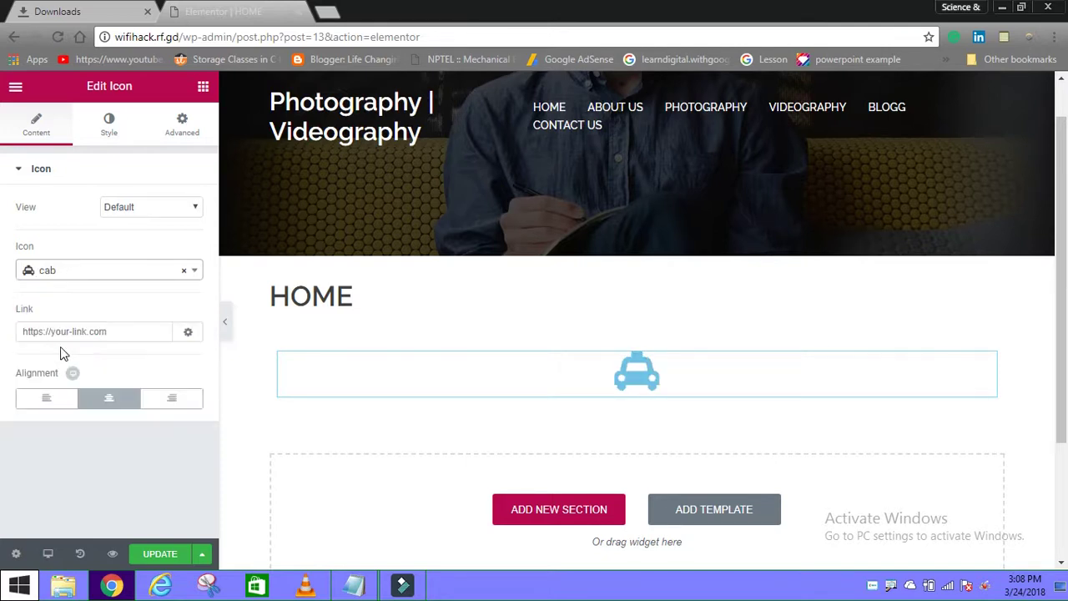
- Set the cab icon's link to # and try left alignment before setting it to center
{"action": "left_click", "coordinate": [122, 332]}
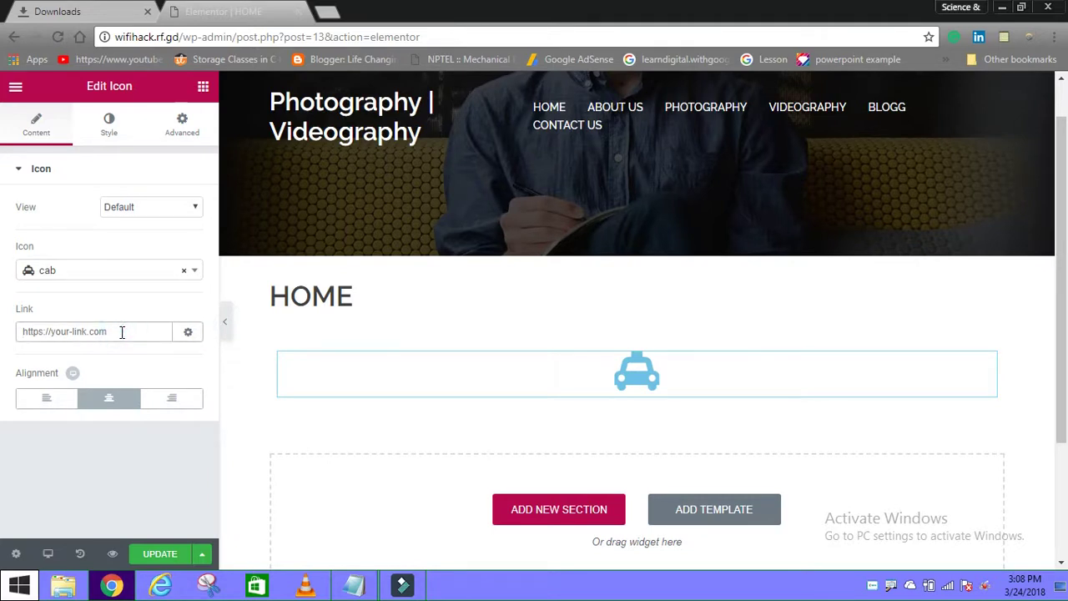
{"action": "type", "text": "#"}
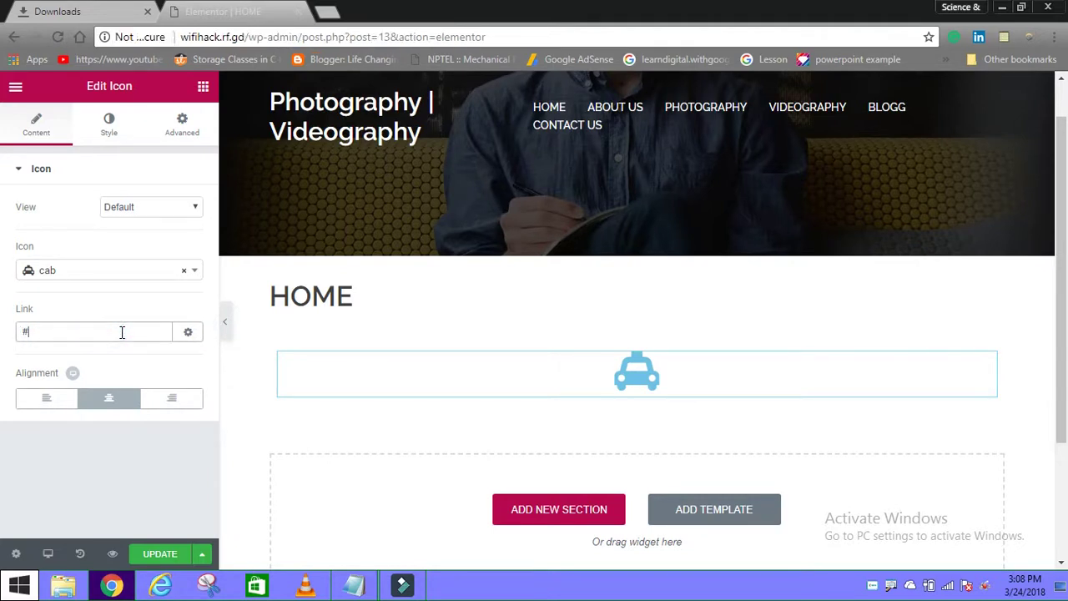
{"action": "left_click", "coordinate": [63, 397]}
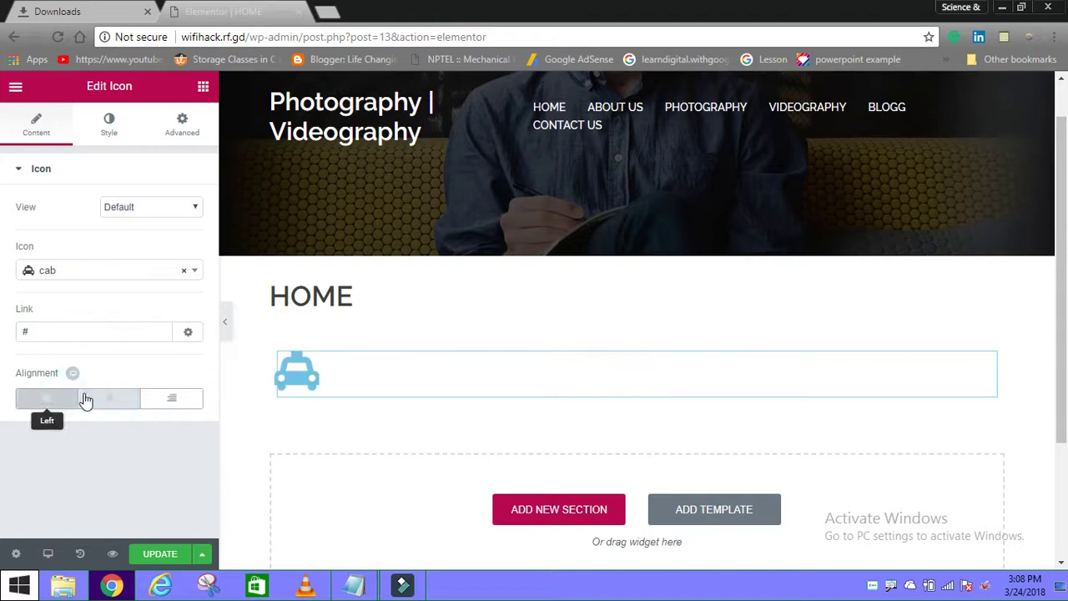
{"action": "left_click", "coordinate": [102, 400]}
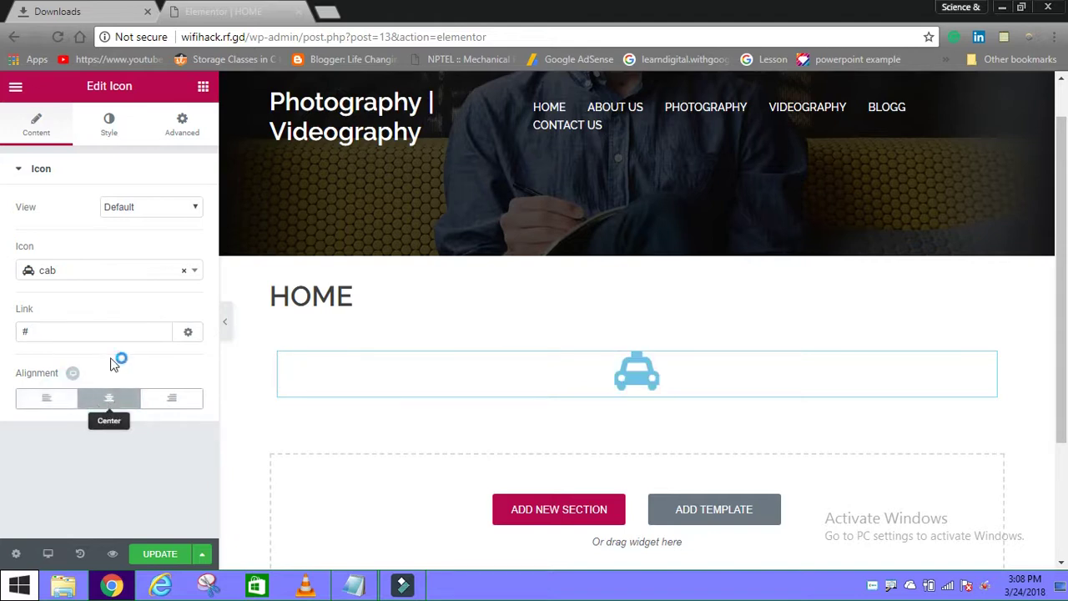
- Set the cab icon's view to Framed
{"action": "left_click", "coordinate": [150, 207]}
{"action": "left_click", "coordinate": [150, 207]}
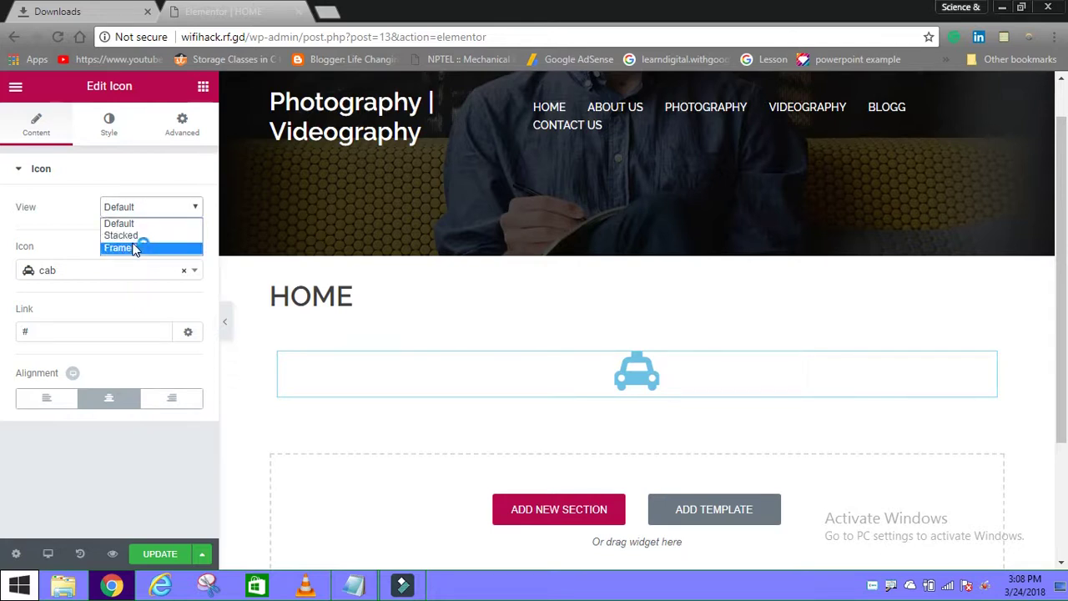
{"action": "key", "text": "Escape"}
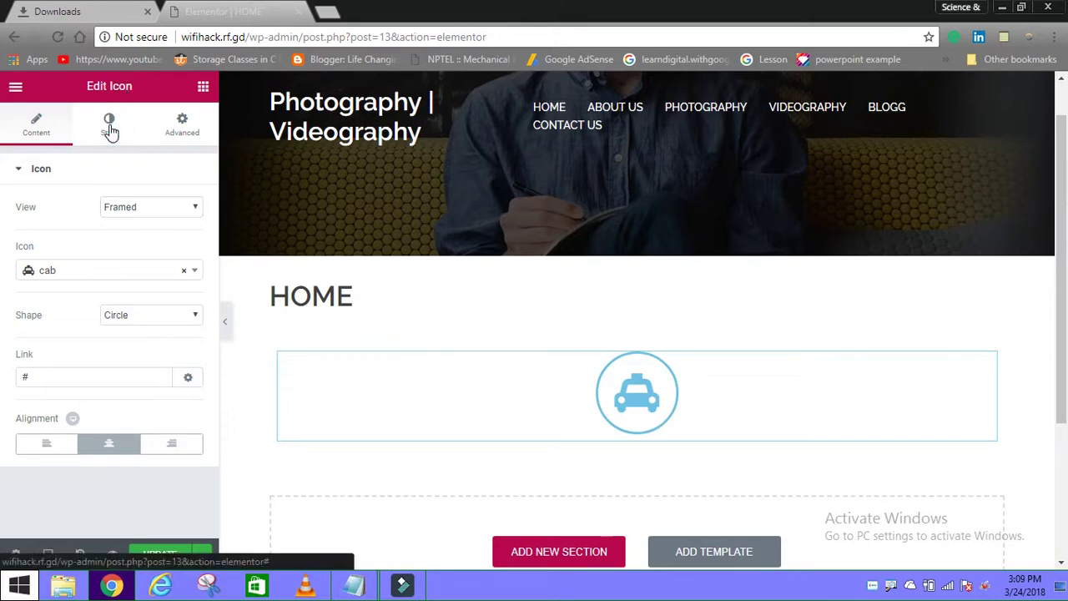
- Set the cab icon's primary color to the dark purple-blue #474591 and update the page
{"action": "left_click", "coordinate": [111, 131]}
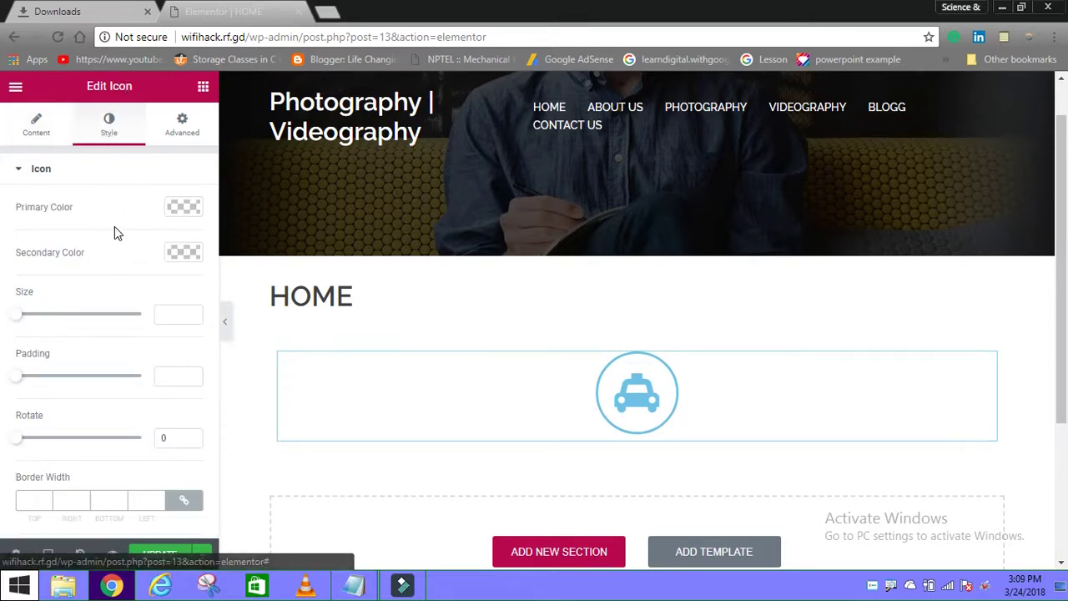
{"action": "left_click", "coordinate": [184, 208]}
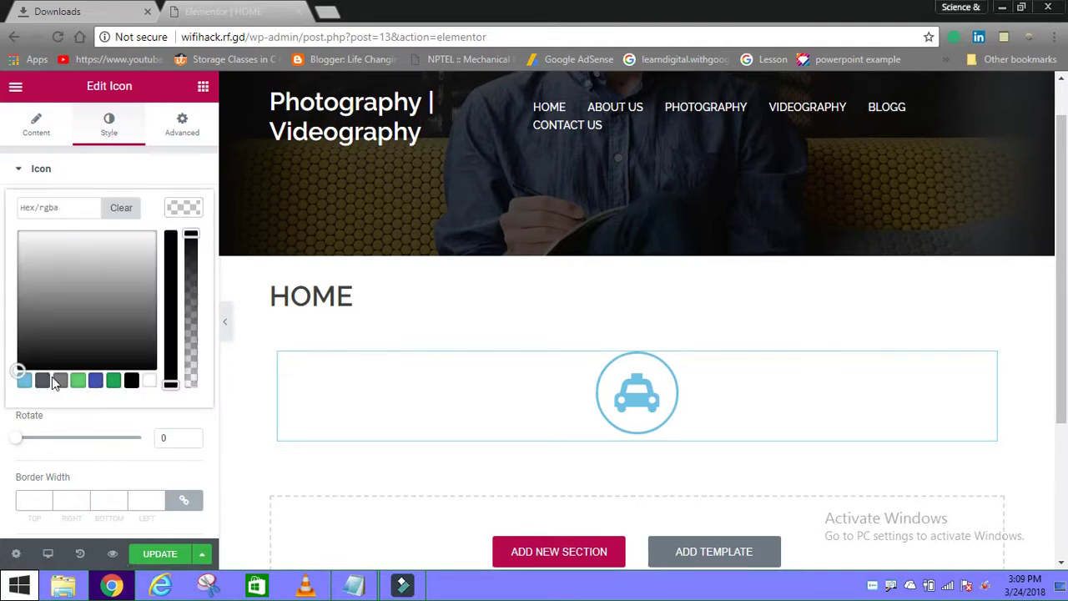
{"action": "left_click", "coordinate": [25, 382]}
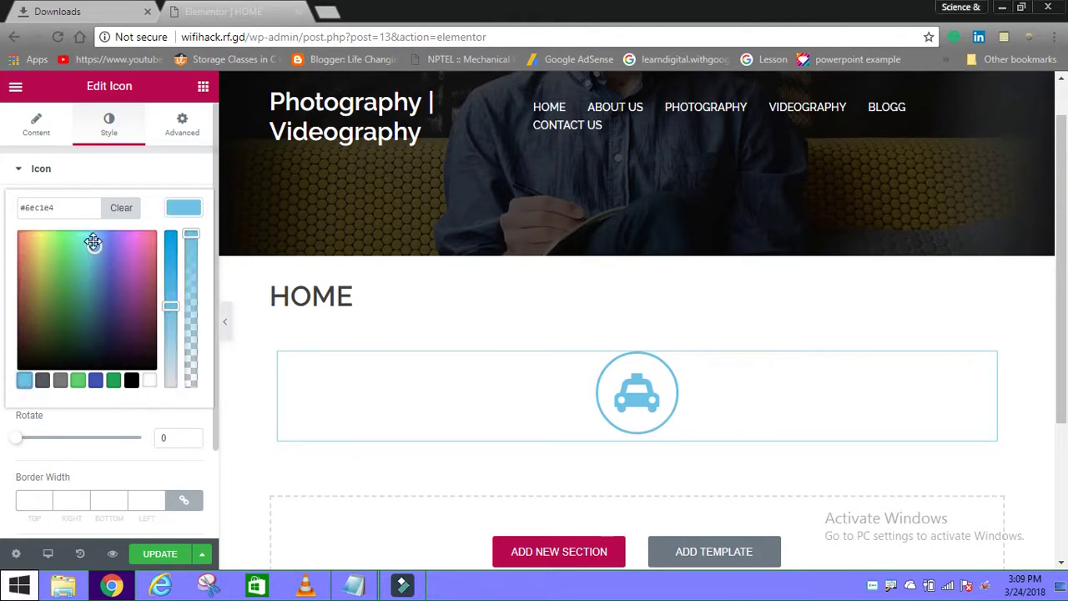
{"action": "left_click_drag", "start_coordinate": [107, 268], "coordinate": [112, 288]}
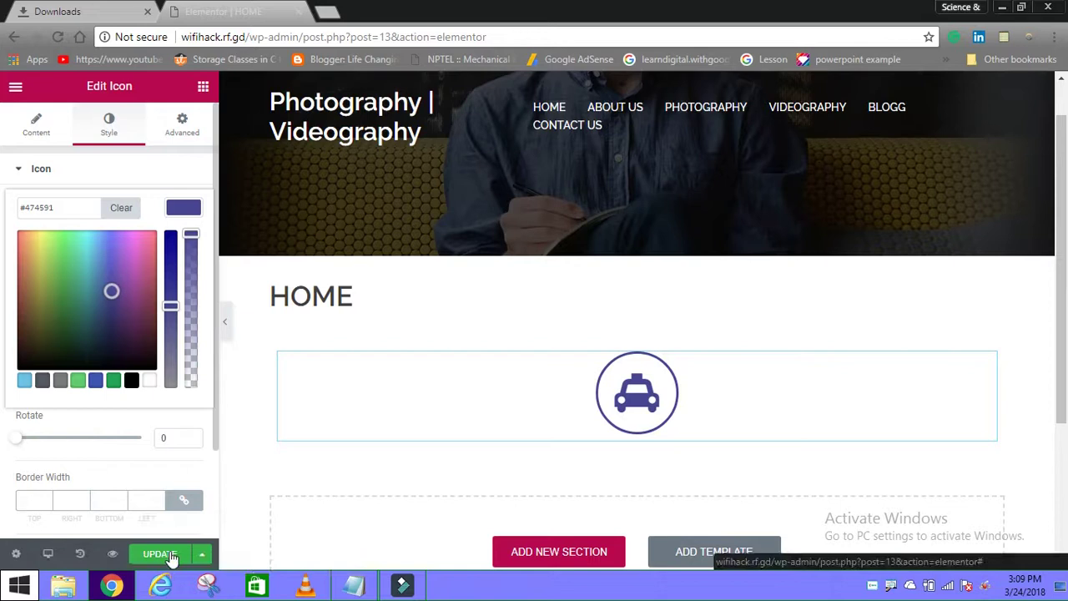
{"action": "left_click", "coordinate": [171, 554]}
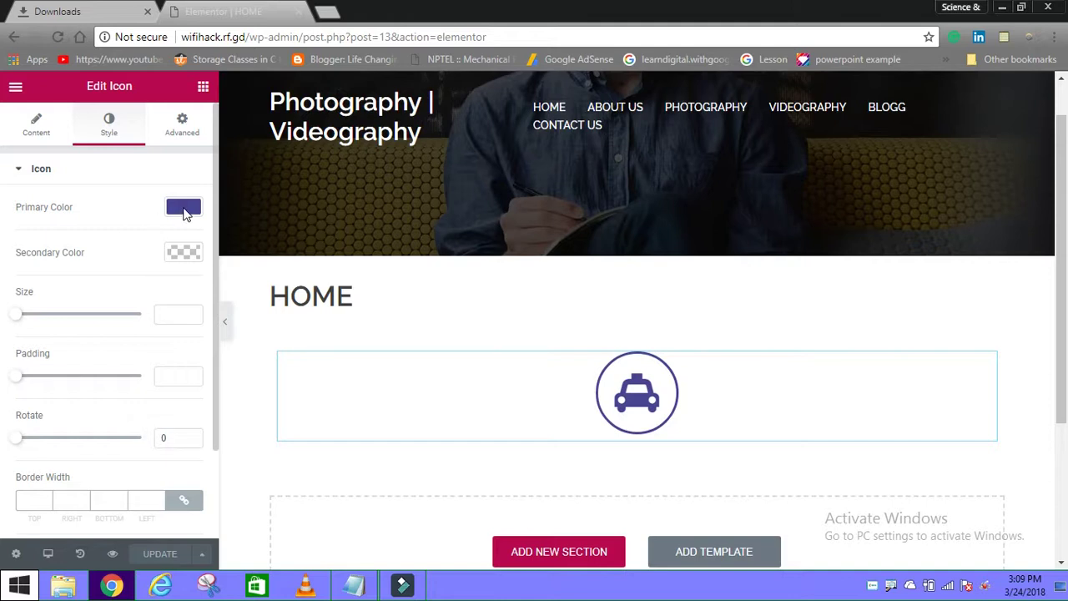
- Set the cab icon's secondary color to the mint green #6ce2ad and update the page
{"action": "left_click", "coordinate": [185, 254]}
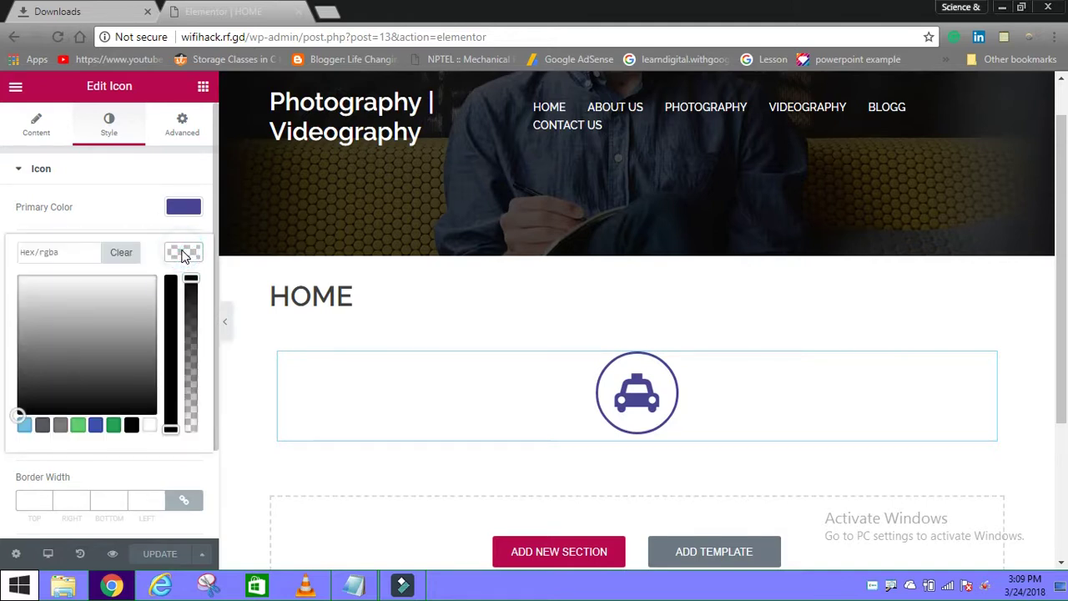
{"action": "left_click", "coordinate": [24, 425]}
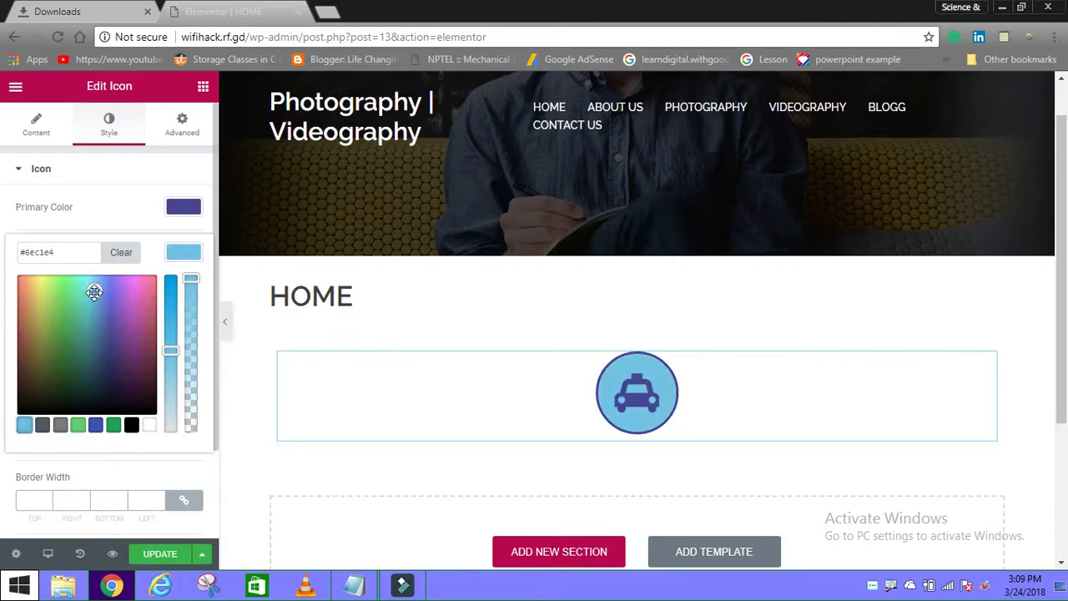
{"action": "left_click_drag", "start_coordinate": [90, 291], "coordinate": [76, 291]}
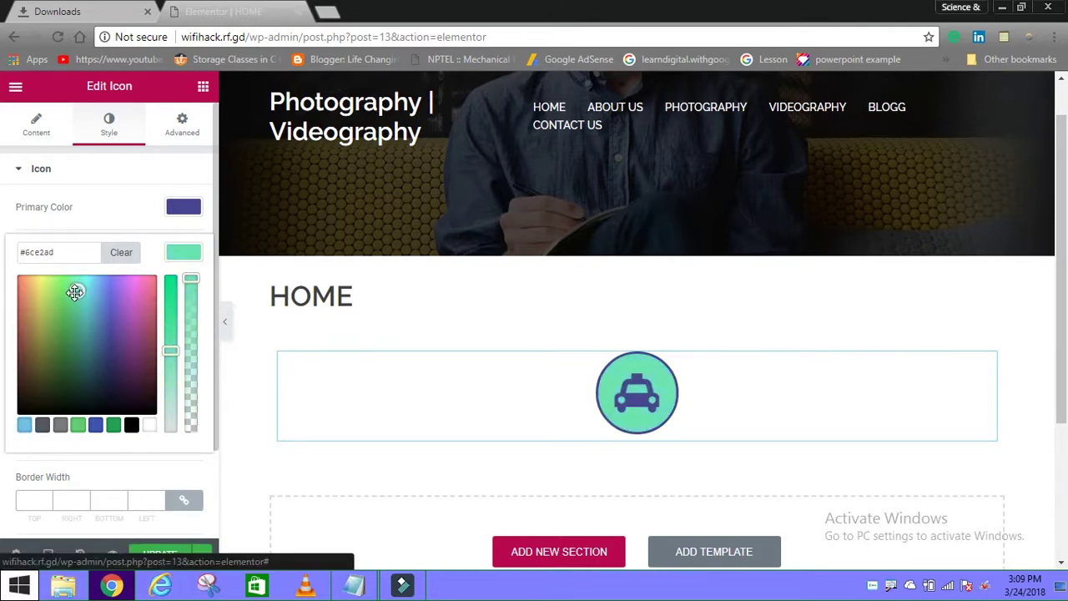
{"action": "left_click", "coordinate": [174, 554]}
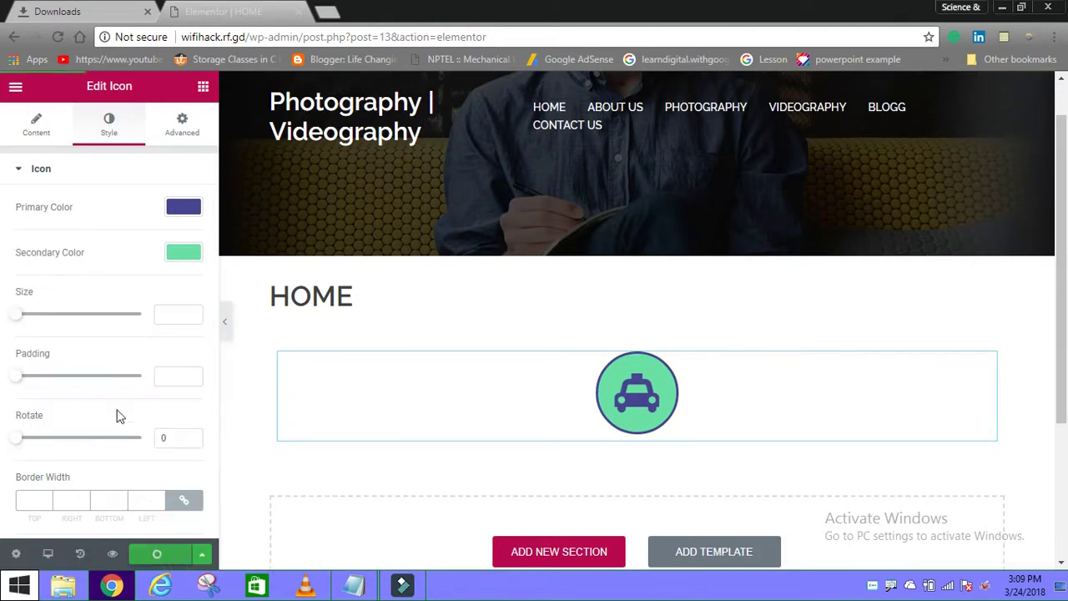
- Set the cab icon's hover primary color to the yellow #e0c96b and update the page
{"action": "left_click", "coordinate": [92, 174]}
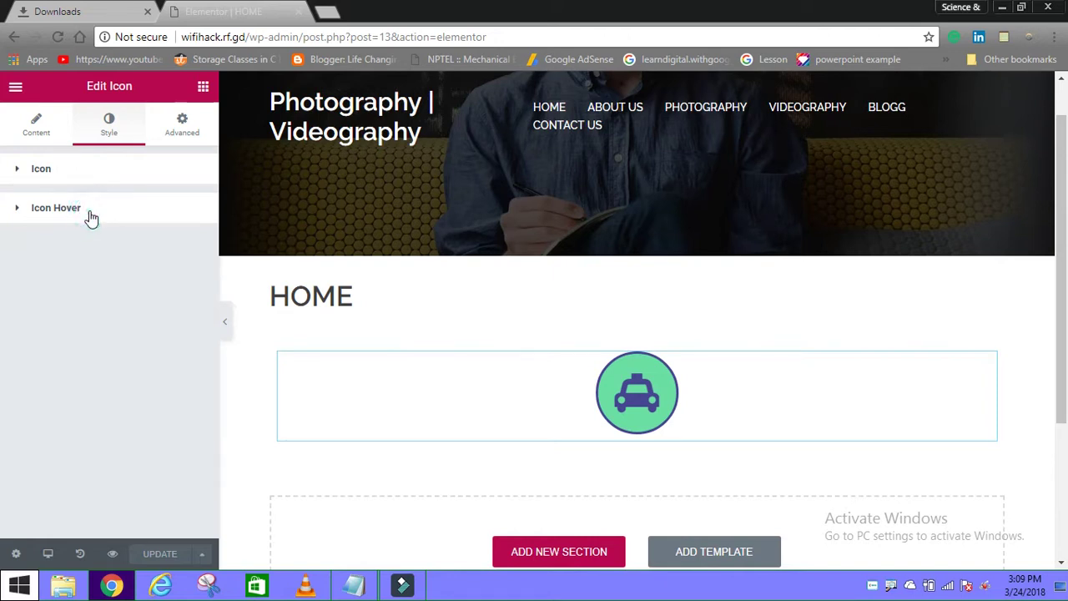
{"action": "left_click", "coordinate": [90, 216]}
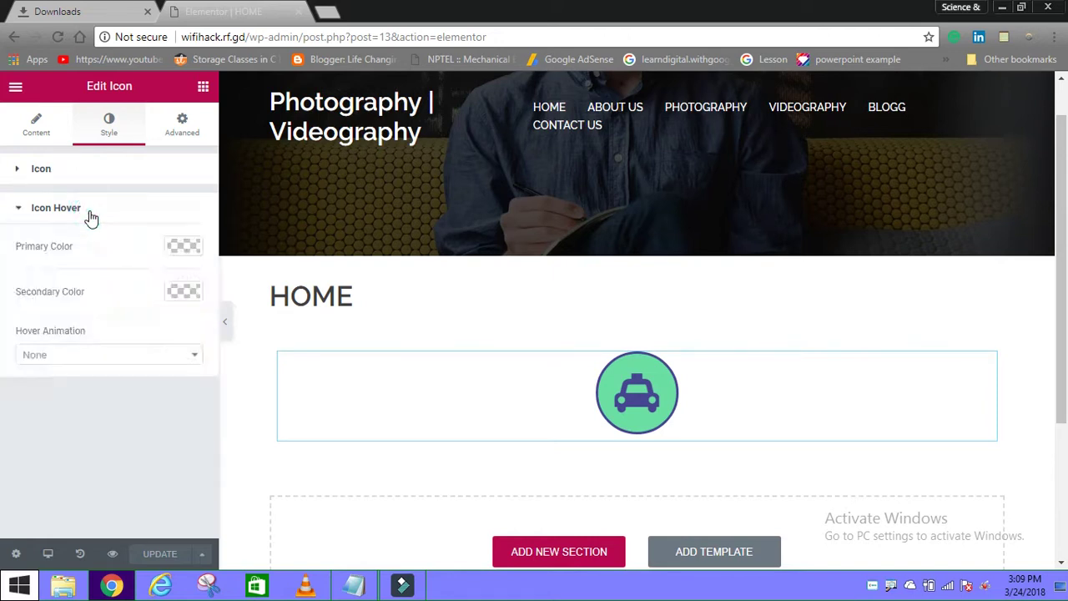
{"action": "left_click", "coordinate": [182, 247]}
{"action": "left_click", "coordinate": [24, 419]}
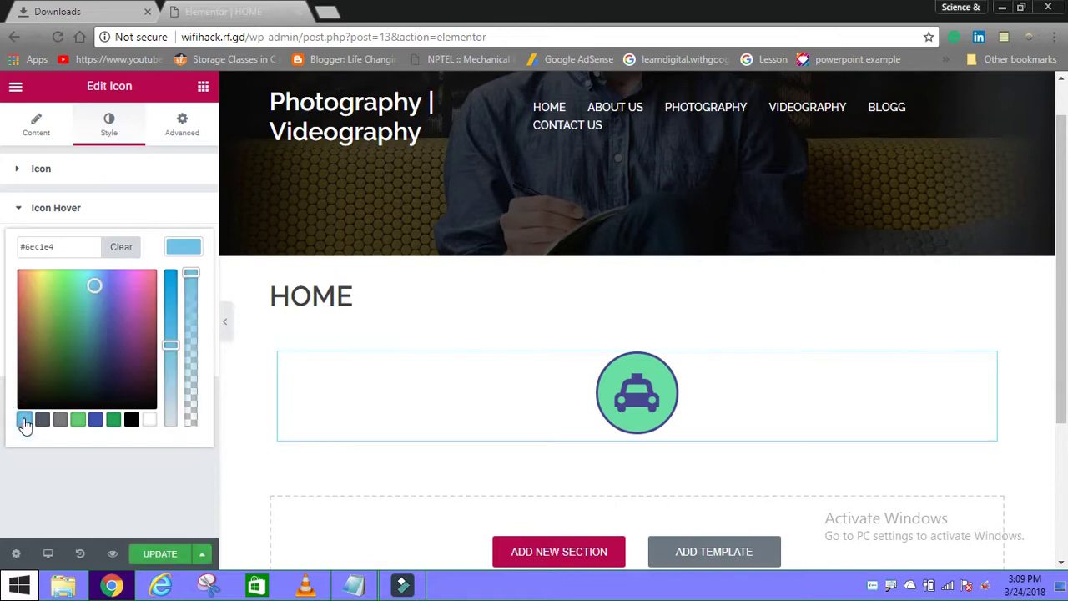
{"action": "left_click_drag", "start_coordinate": [90, 283], "coordinate": [39, 285]}
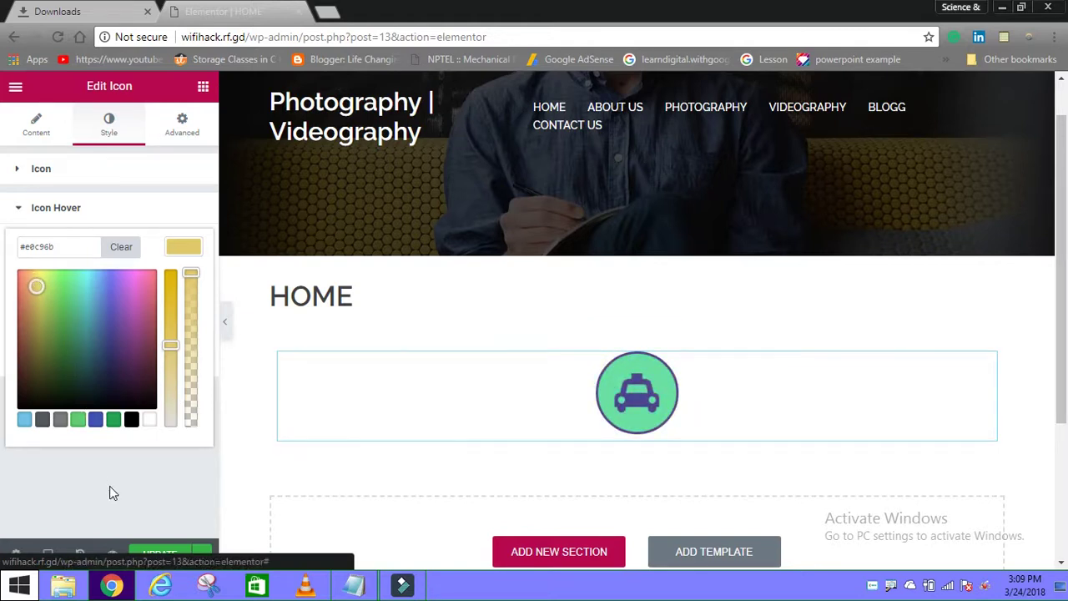
{"action": "left_click", "coordinate": [154, 553]}
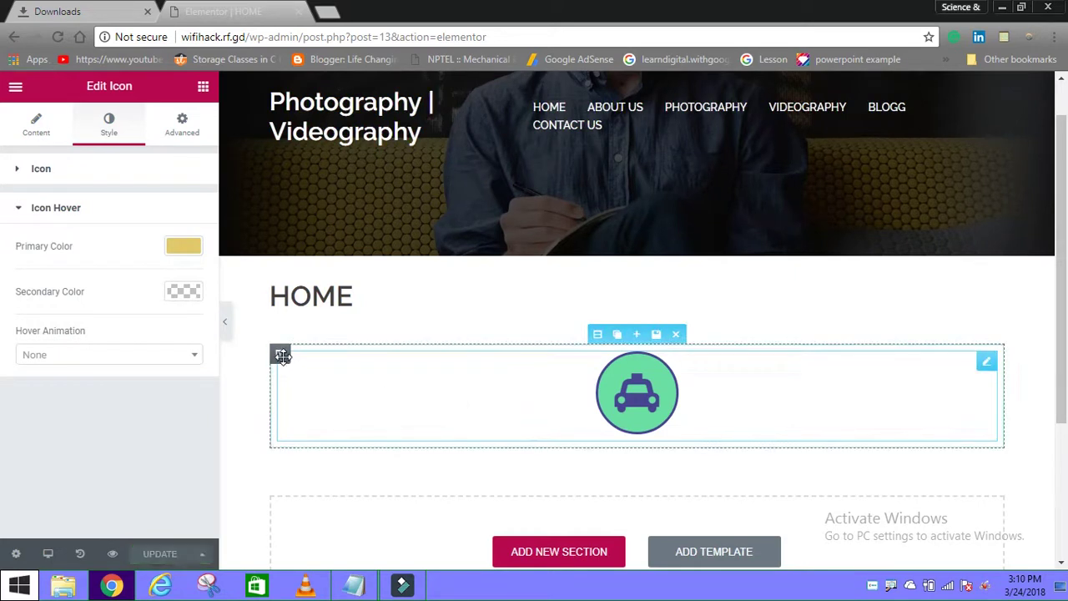
- Set the content position of the column containing the cab icon to Middle
{"action": "left_click", "coordinate": [278, 354]}
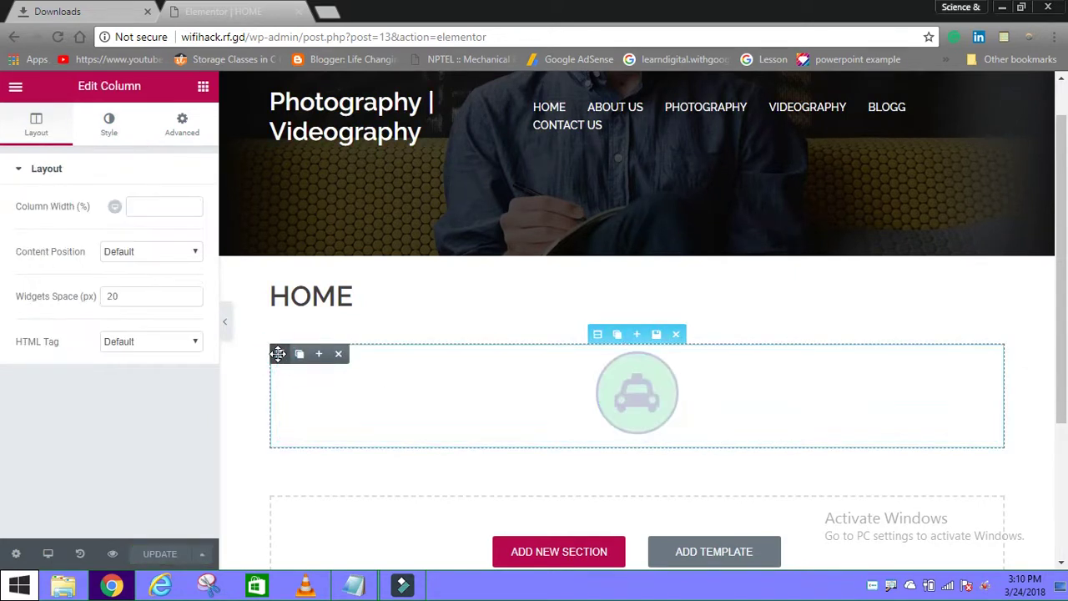
{"action": "left_click", "coordinate": [137, 251]}
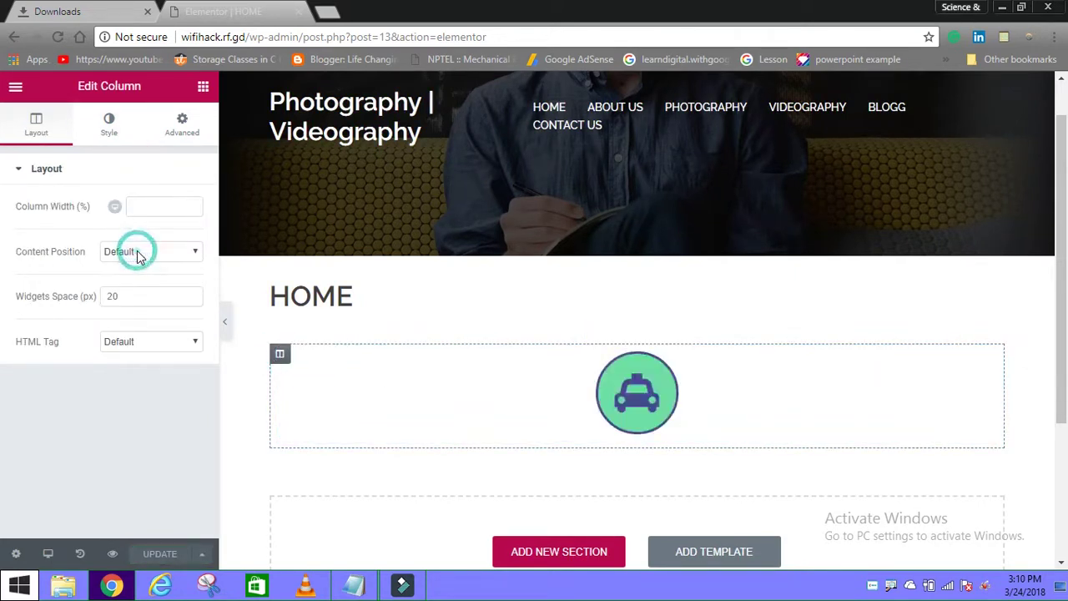
{"action": "left_click", "coordinate": [131, 293]}
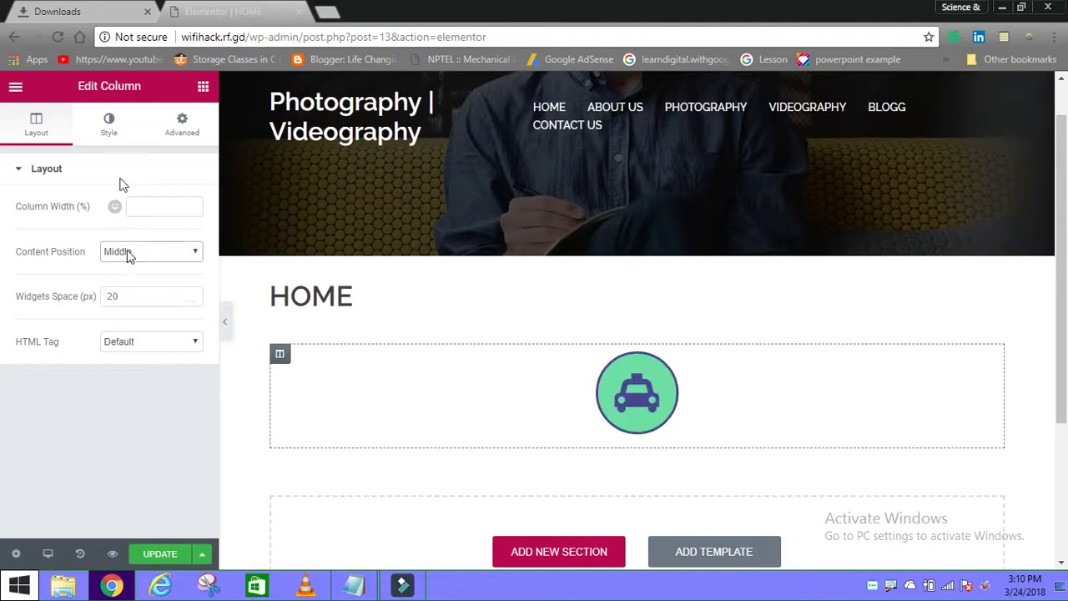
- Give the icon's column a classic background in the dark purple #6b2f5d and update the page
{"action": "left_click", "coordinate": [109, 126]}
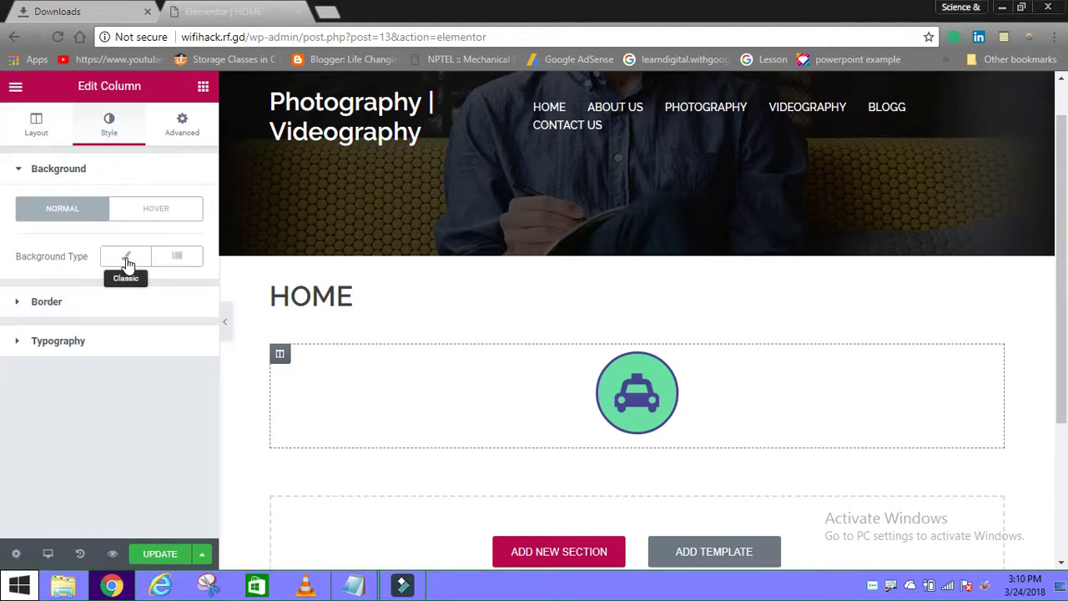
{"action": "left_click", "coordinate": [128, 260]}
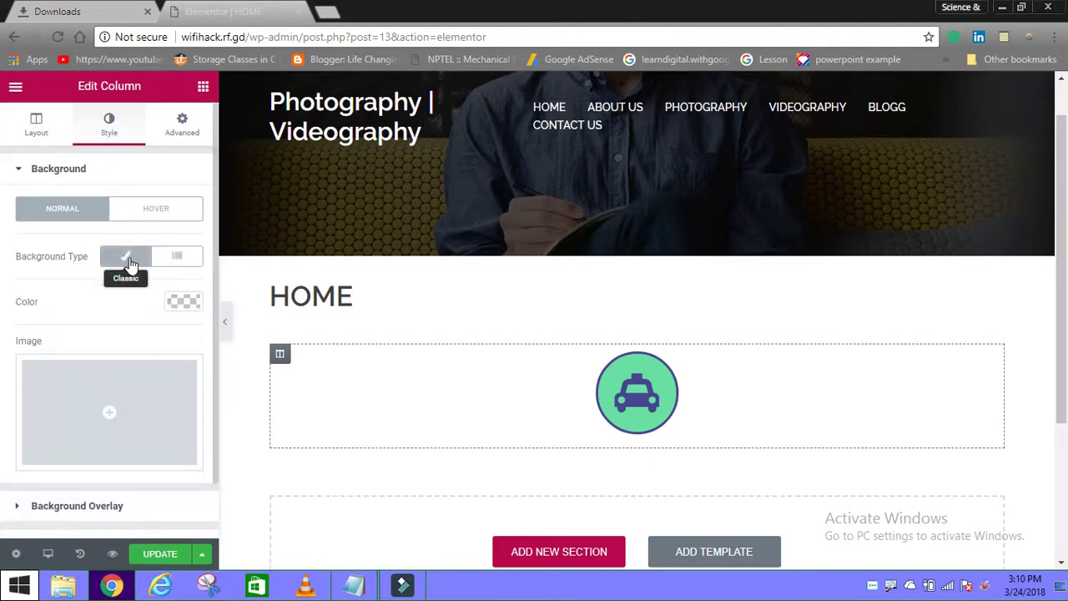
{"action": "left_click", "coordinate": [182, 303]}
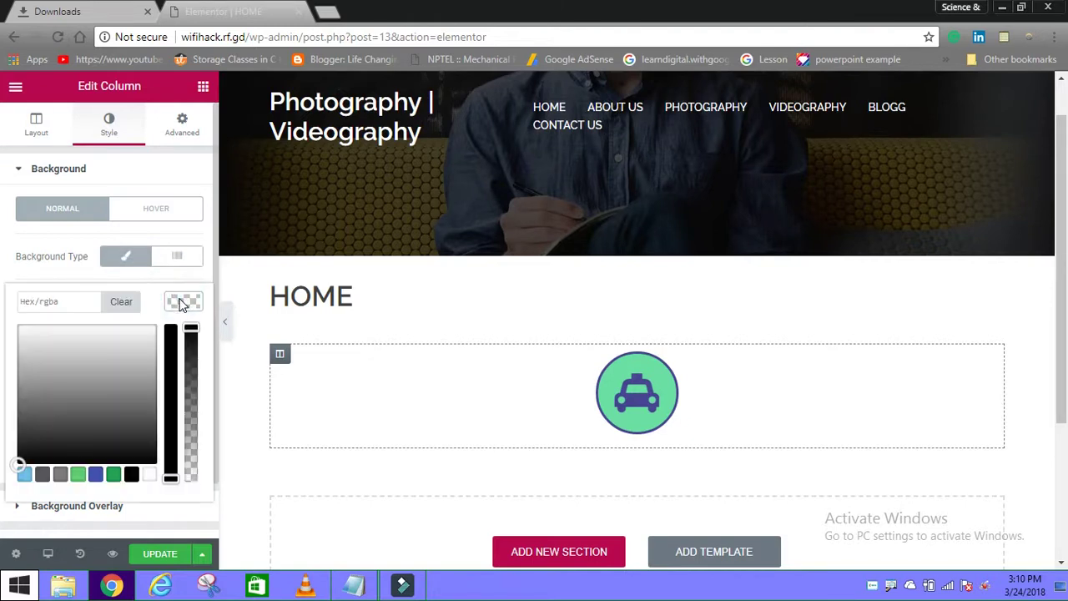
{"action": "left_click", "coordinate": [24, 473]}
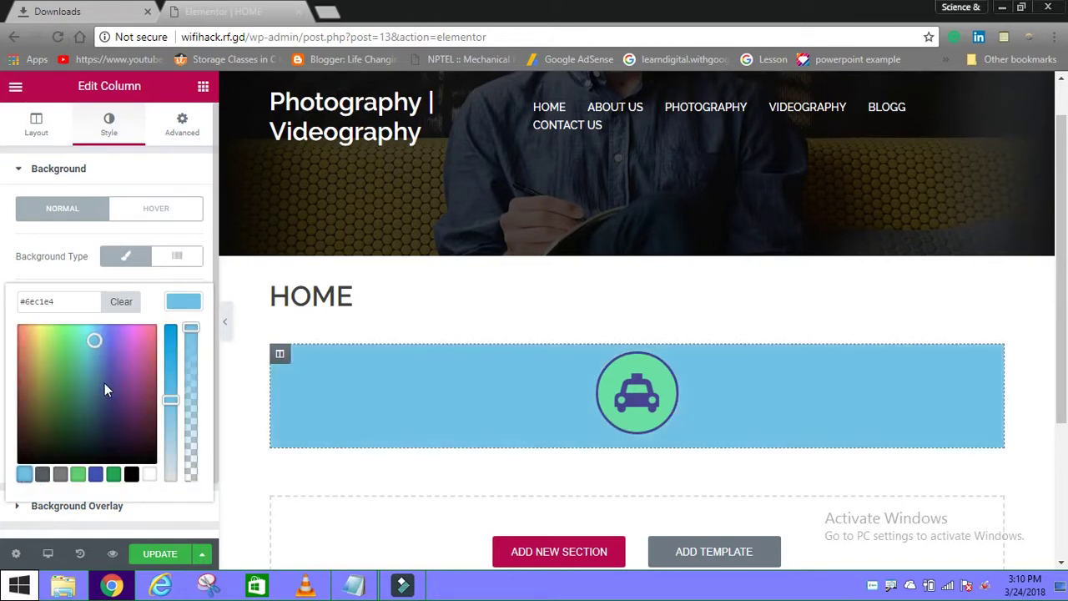
{"action": "left_click", "coordinate": [93, 339]}
{"action": "left_click_drag", "start_coordinate": [127, 363], "coordinate": [140, 407]}
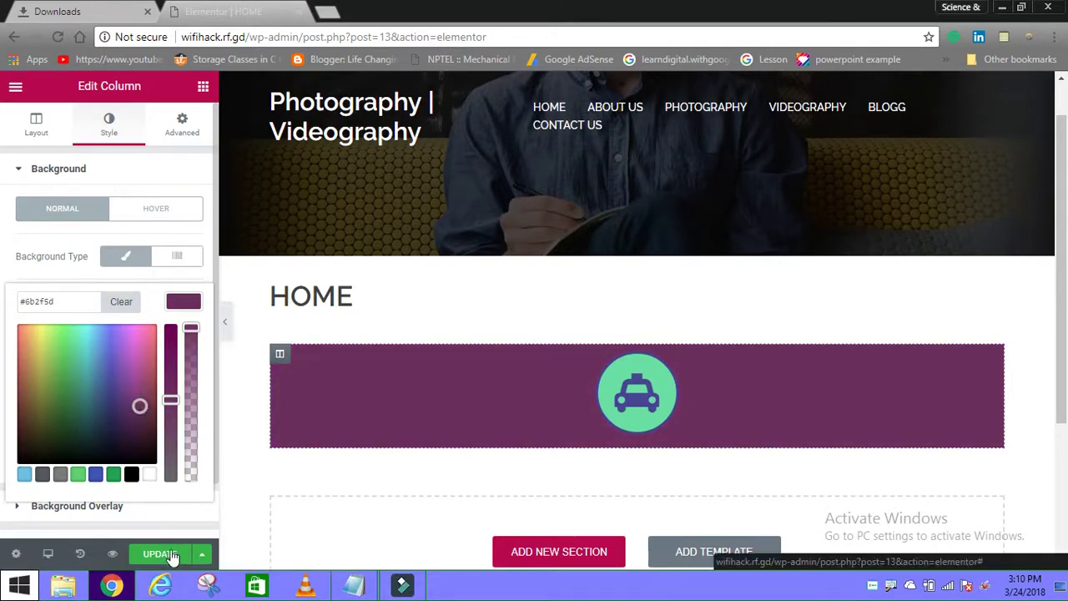
{"action": "left_click", "coordinate": [159, 554]}
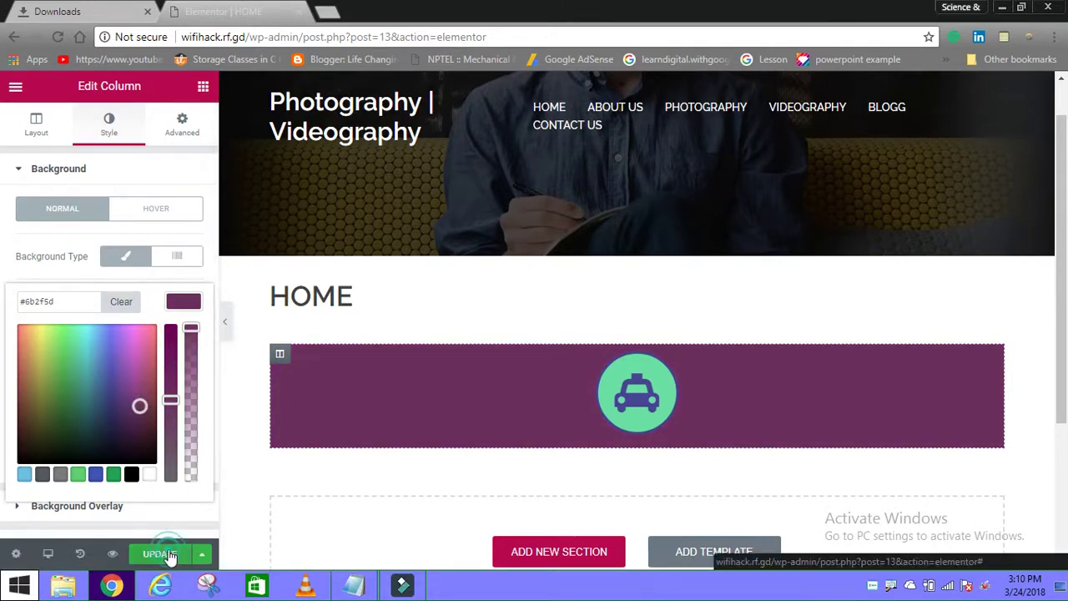
- Add a classic background overlay to the column, try grey, blue and green tones, settle on magenta #ba55a2, and update the page
{"action": "left_click", "coordinate": [134, 506]}
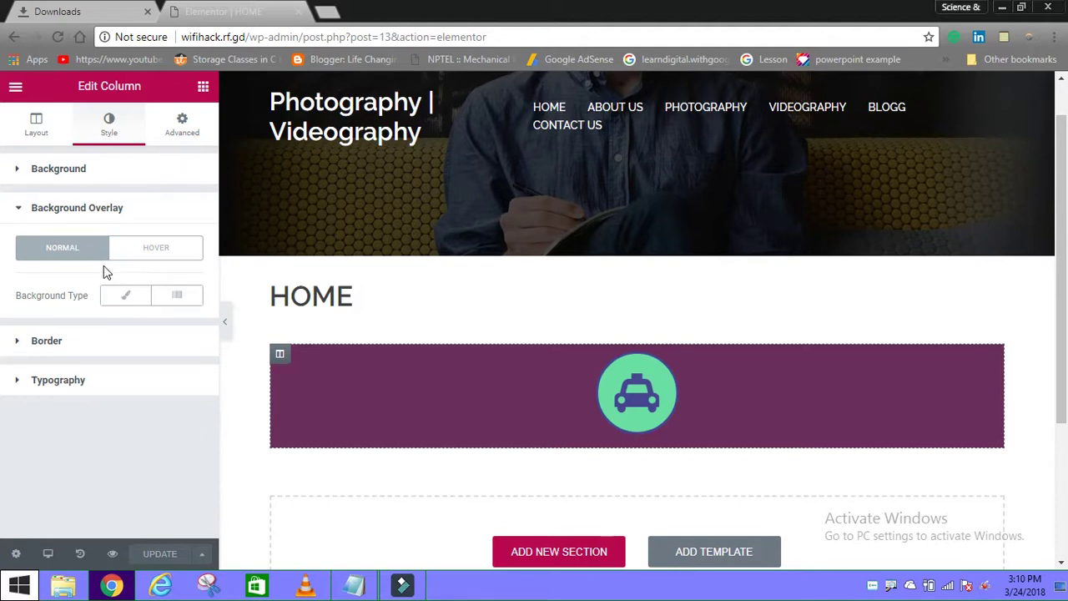
{"action": "left_click", "coordinate": [114, 296]}
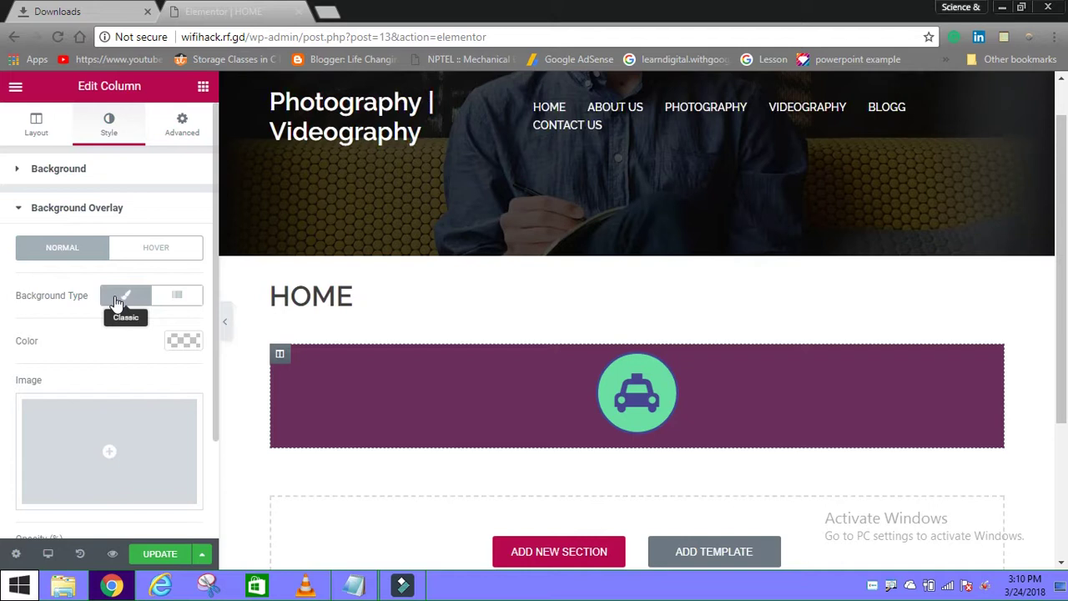
{"action": "left_click", "coordinate": [184, 349]}
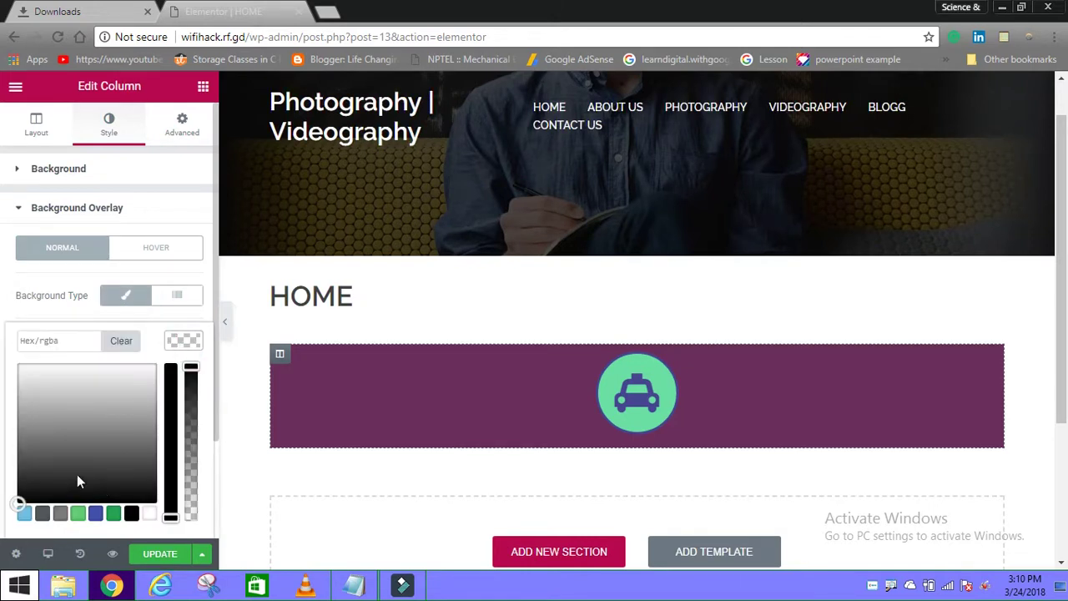
{"action": "left_click", "coordinate": [54, 409]}
{"action": "left_click", "coordinate": [21, 365]}
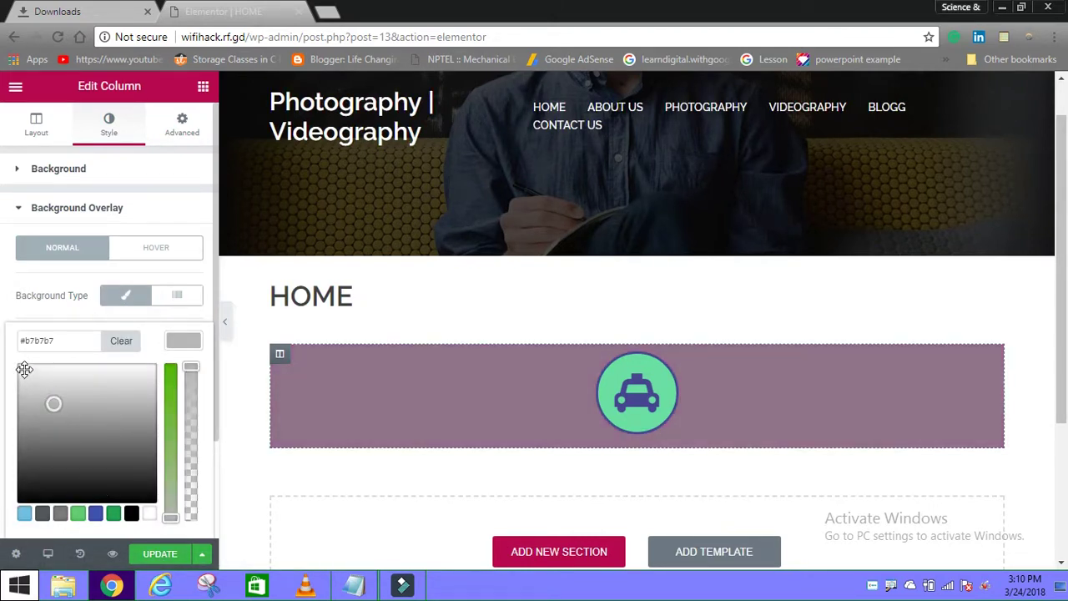
{"action": "left_click_drag", "start_coordinate": [22, 365], "coordinate": [101, 473]}
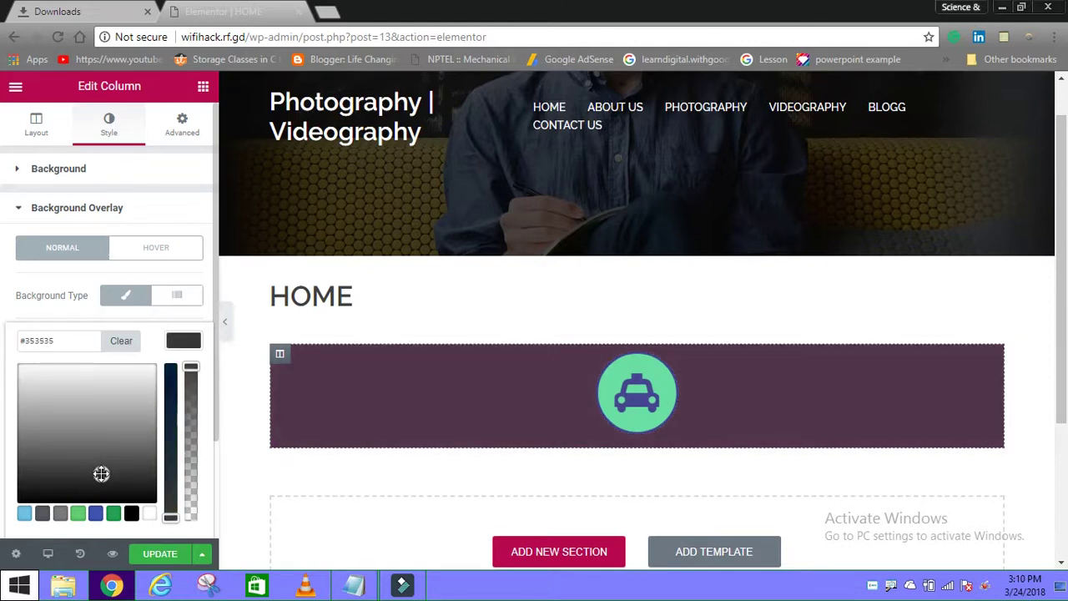
{"action": "left_click", "coordinate": [24, 513]}
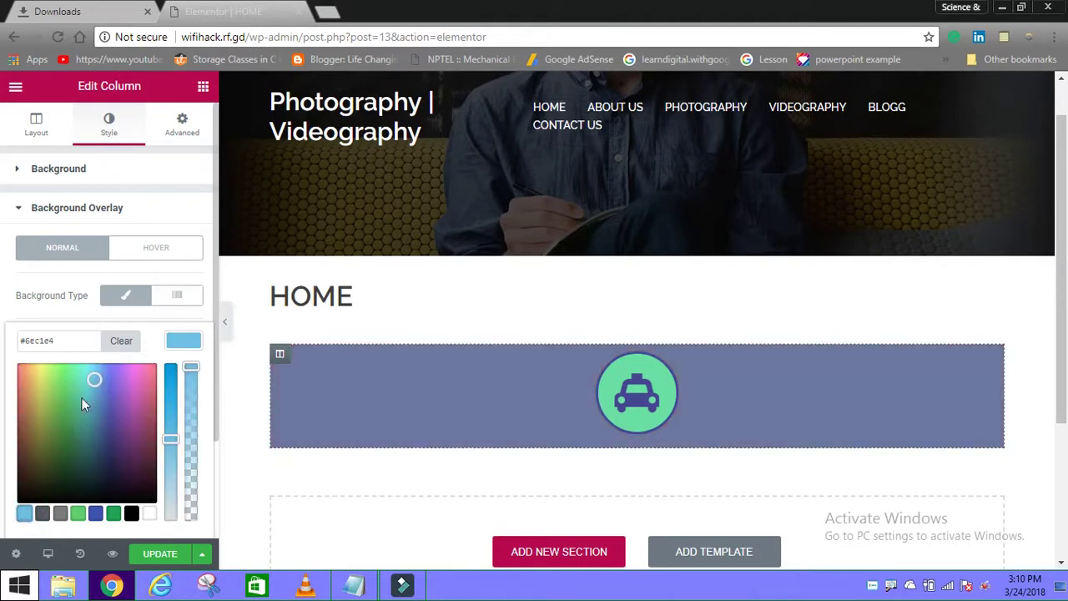
{"action": "left_click_drag", "start_coordinate": [93, 377], "coordinate": [74, 397]}
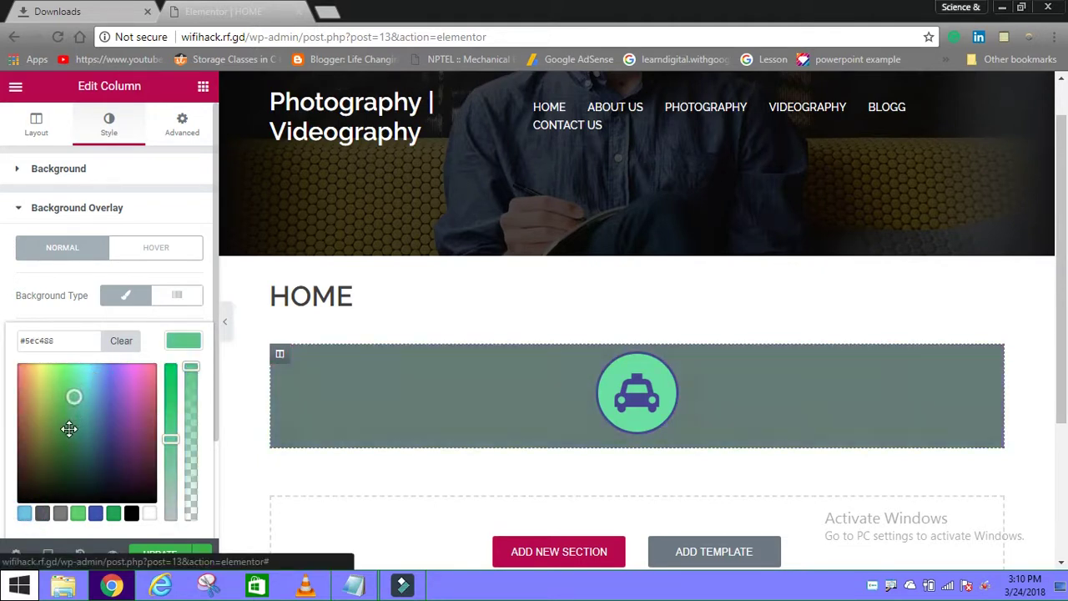
{"action": "left_click", "coordinate": [66, 429]}
{"action": "left_click_drag", "start_coordinate": [109, 448], "coordinate": [143, 402]}
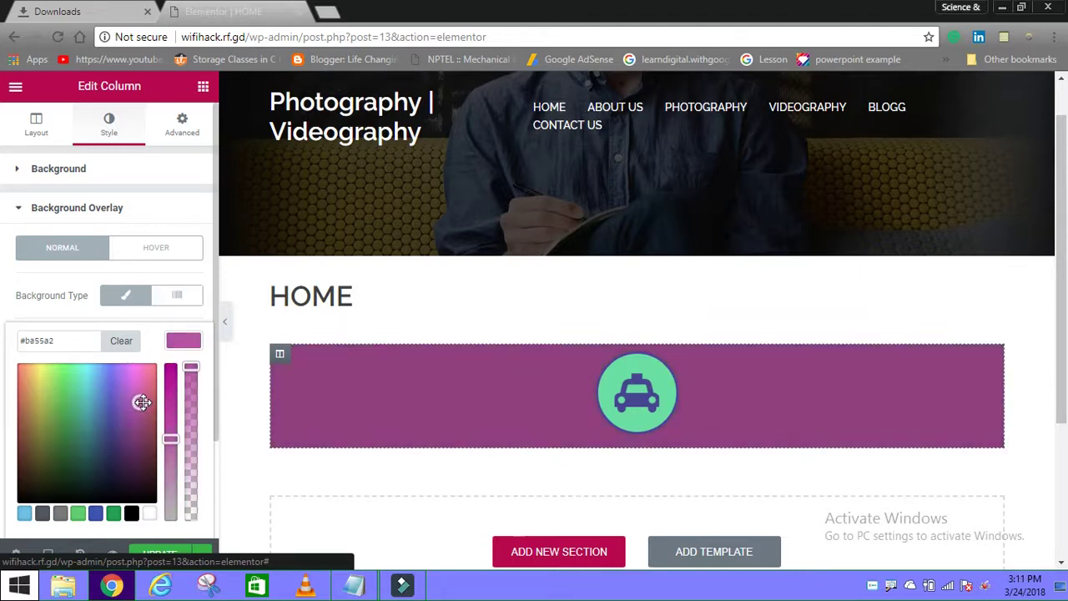
{"action": "left_click", "coordinate": [156, 556]}
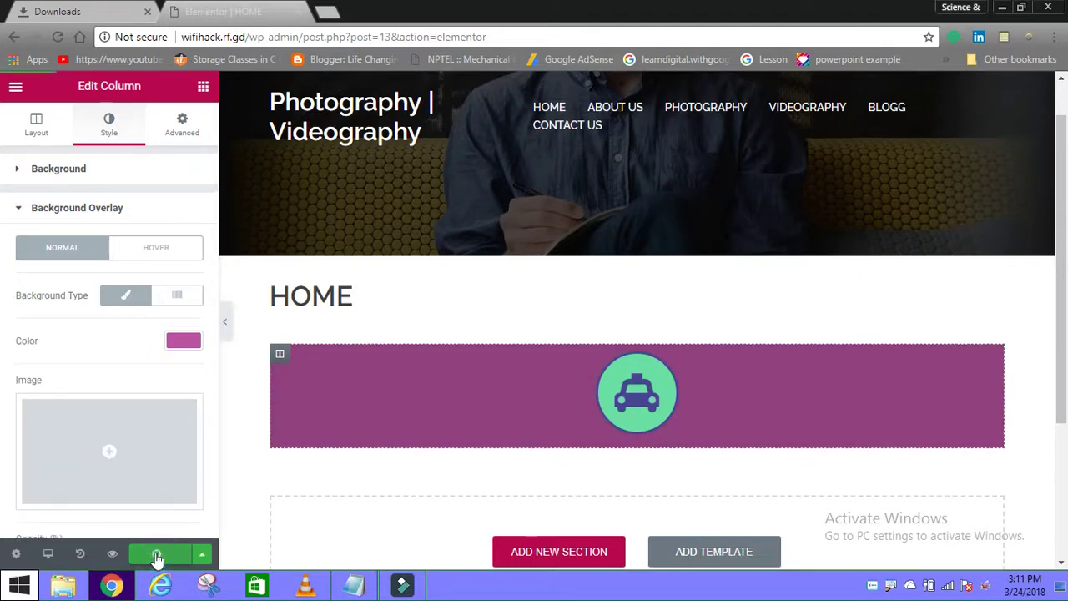
- Set the column's normal border type to Solid
{"action": "left_click", "coordinate": [215, 318]}
{"action": "left_click_drag", "start_coordinate": [214, 355], "coordinate": [214, 464]}
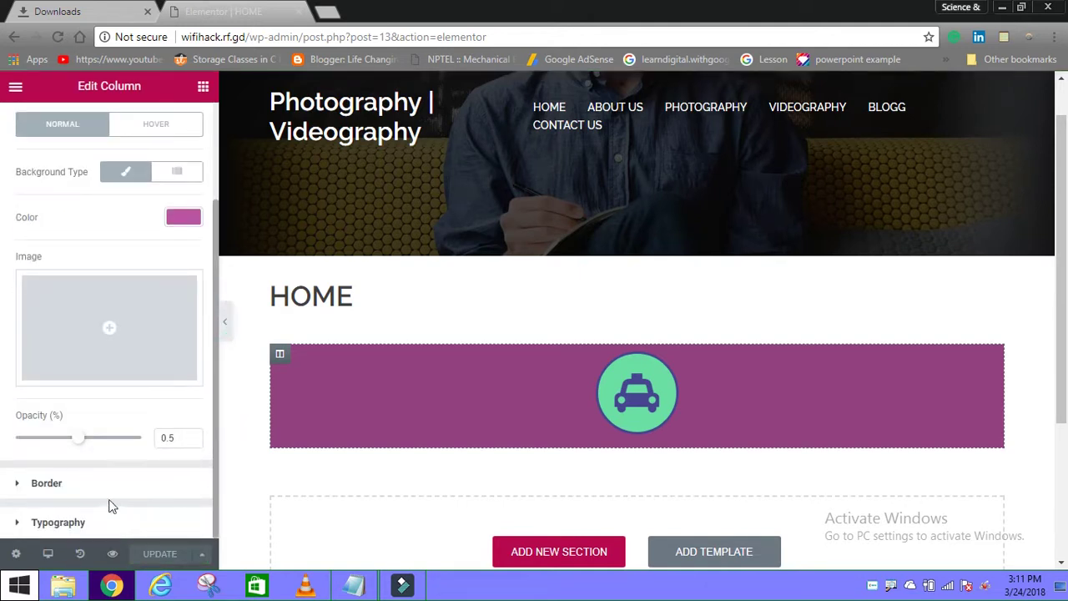
{"action": "left_click", "coordinate": [58, 484]}
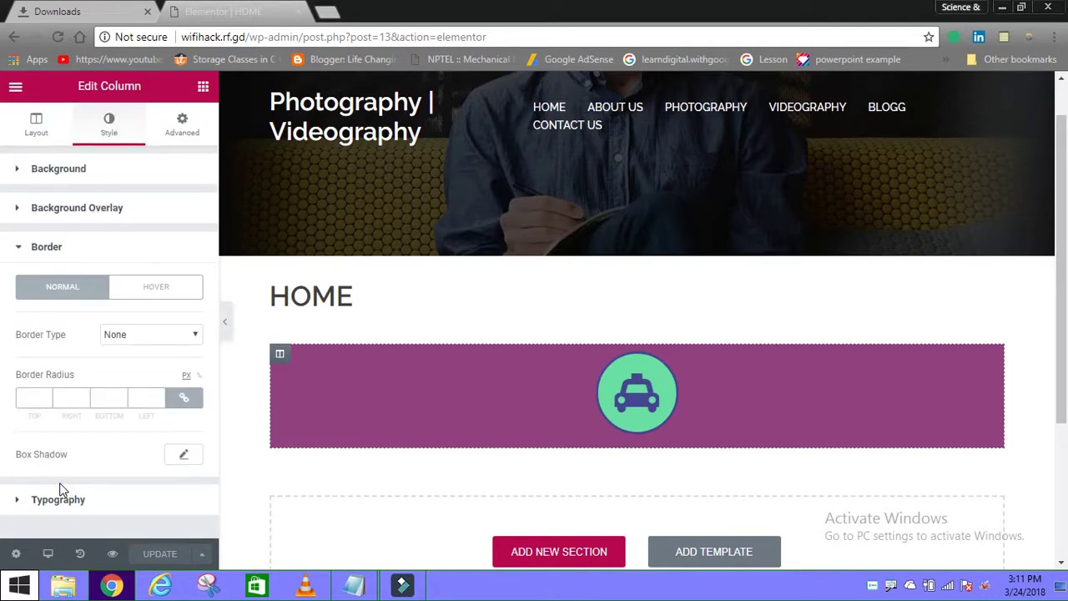
{"action": "left_click", "coordinate": [123, 337]}
{"action": "left_click", "coordinate": [123, 367]}
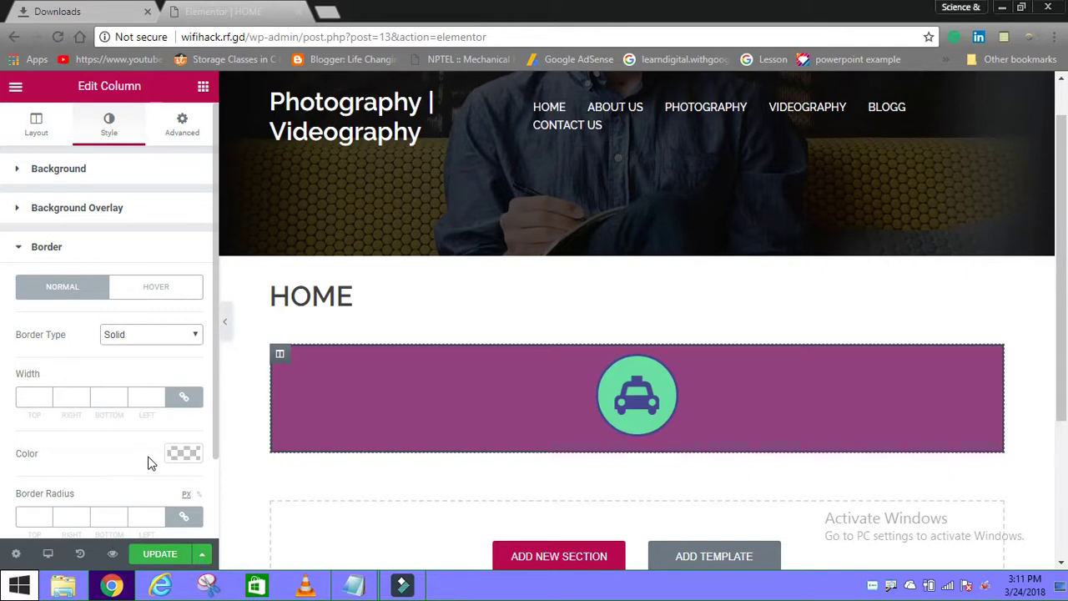
- Set the column's border width to 6 on all four sides, trying other widths first, and update the page
{"action": "left_click", "coordinate": [31, 392]}
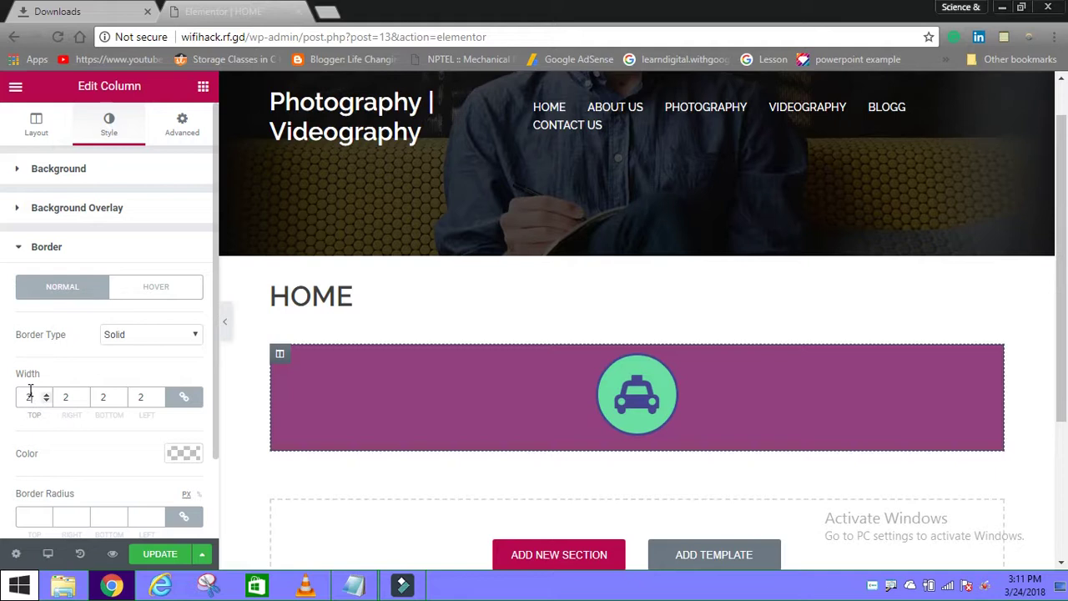
{"action": "type", "text": "2"}
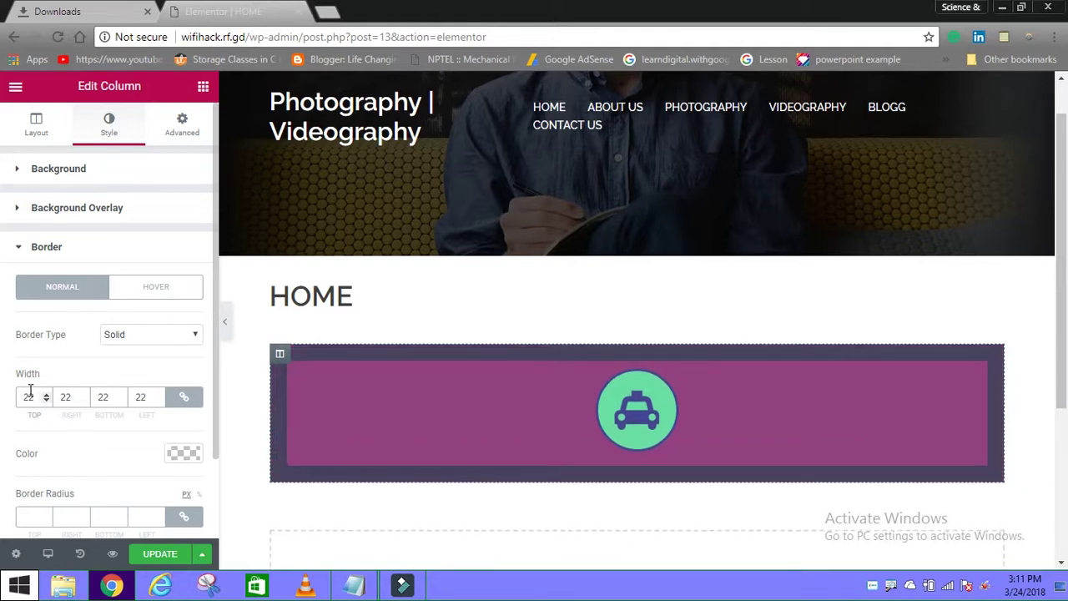
{"action": "key", "text": "BackSpace"}
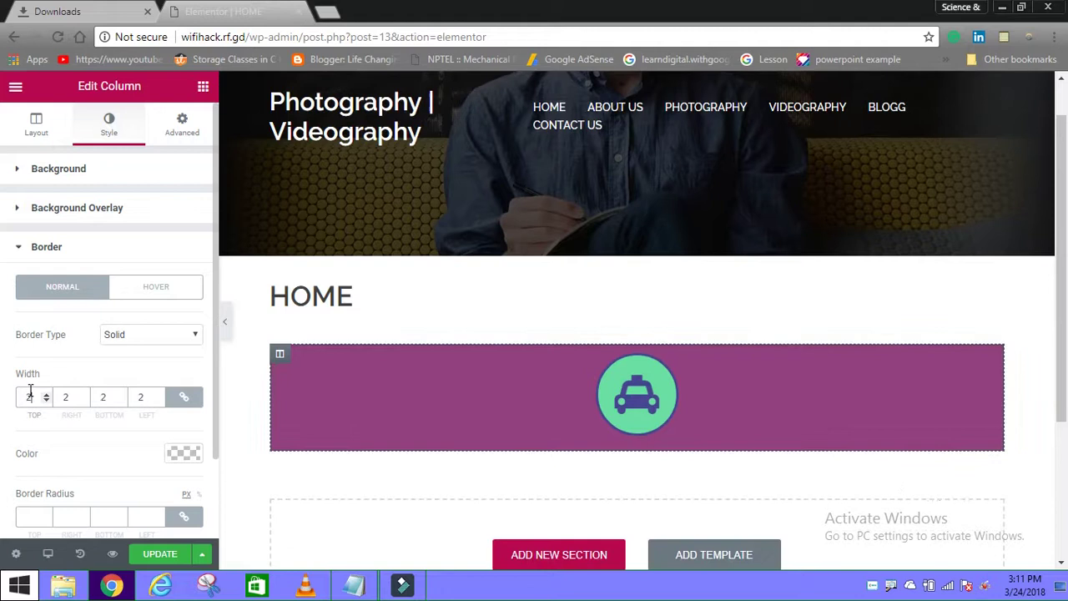
{"action": "key", "text": "BackSpace"}
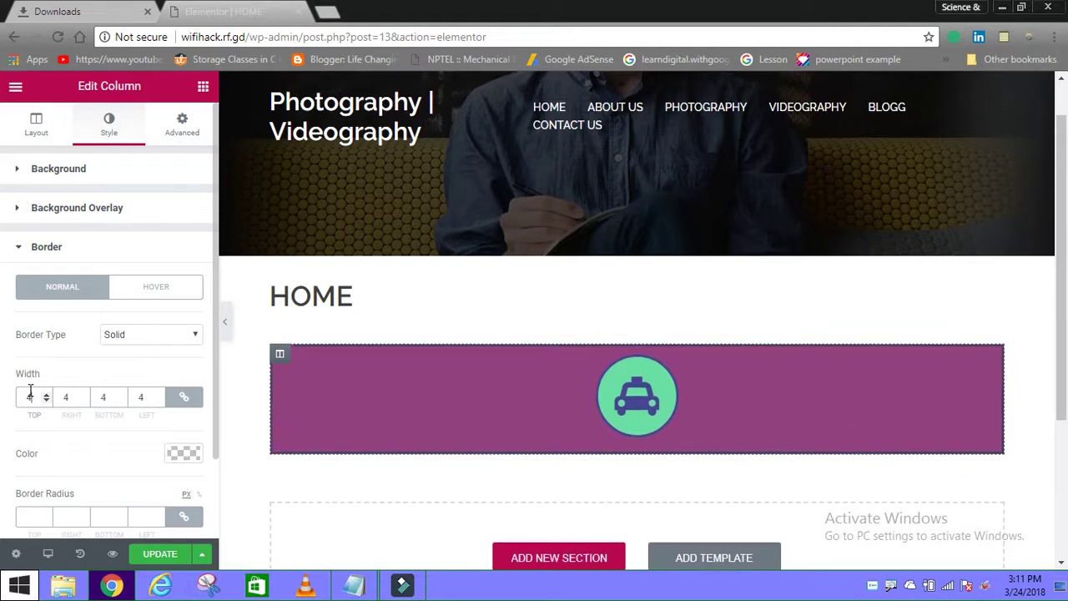
{"action": "type", "text": "6"}
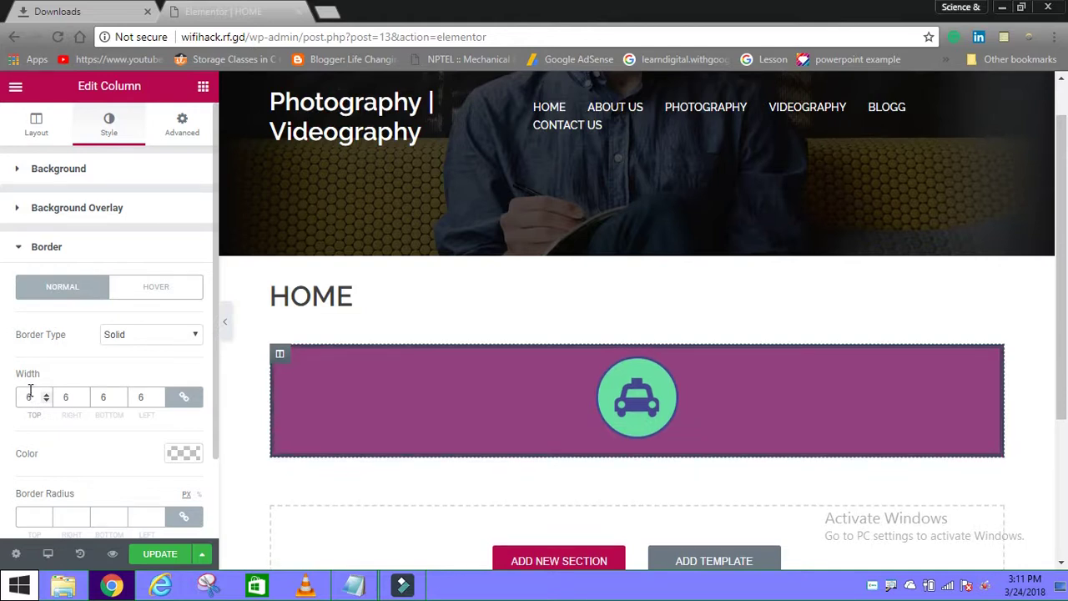
{"action": "left_click", "coordinate": [160, 554]}
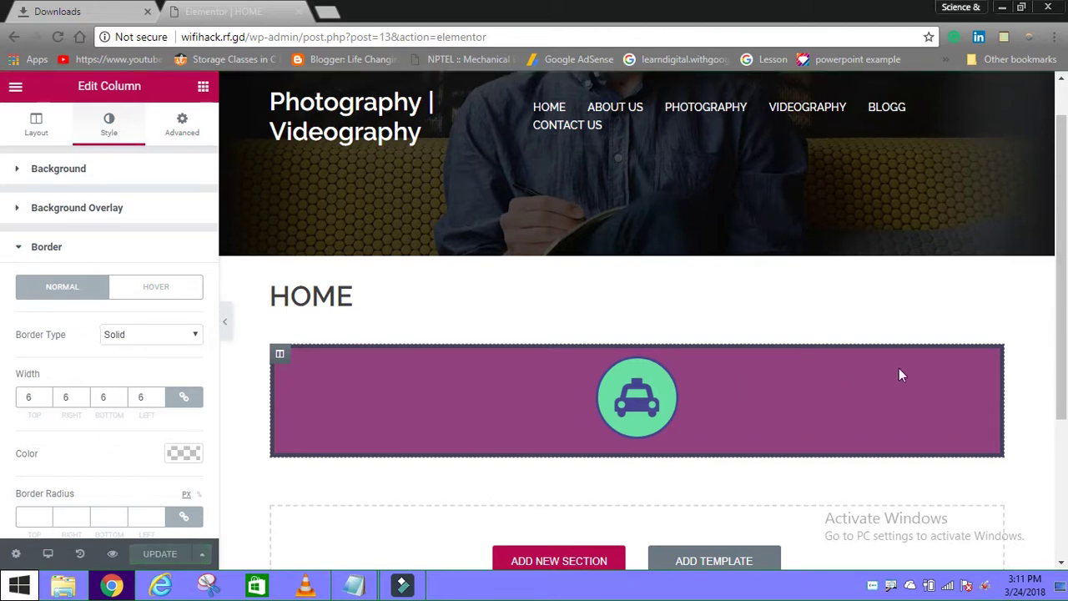
- Add a new section with a single-column structure below the cab icon's section
{"action": "scroll", "coordinate": [1064, 395], "scroll_direction": "down", "scroll_amount": 2}
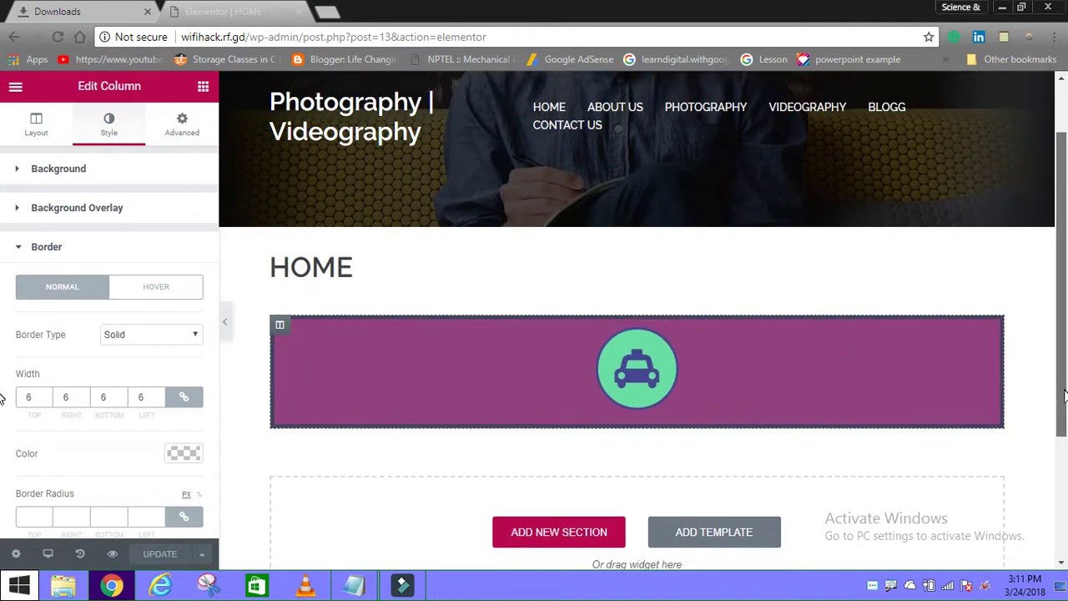
{"action": "scroll", "coordinate": [1064, 395], "scroll_direction": "down", "scroll_amount": 3}
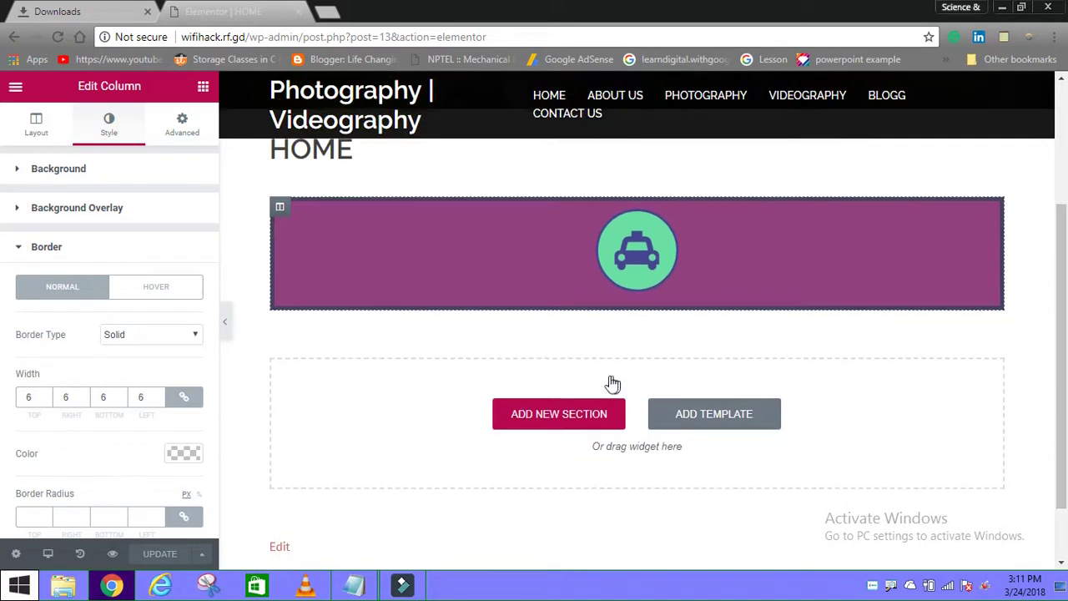
{"action": "left_click", "coordinate": [574, 422]}
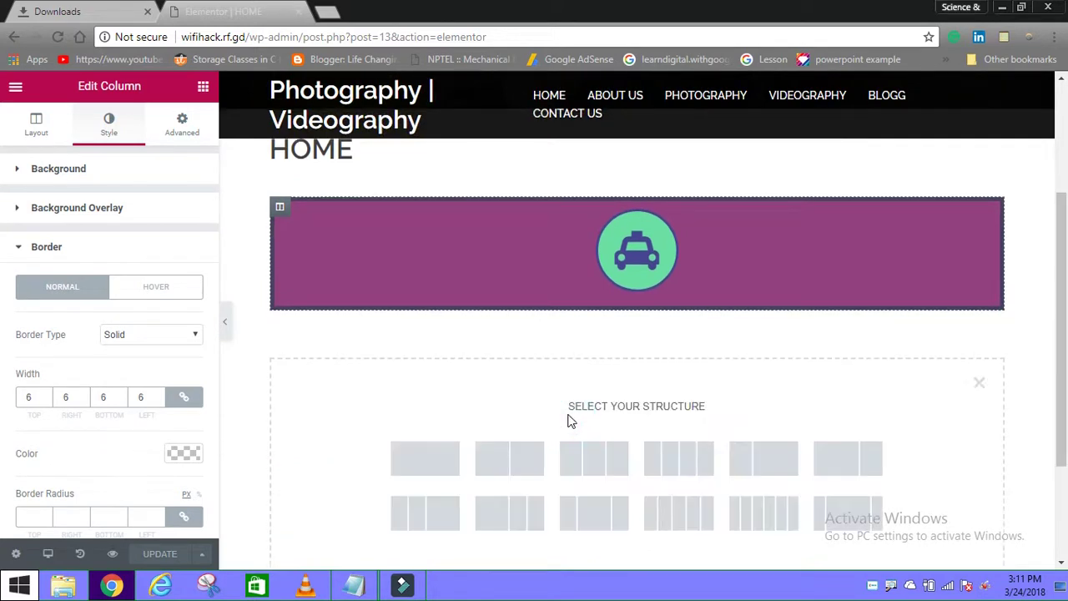
{"action": "left_click", "coordinate": [419, 472]}
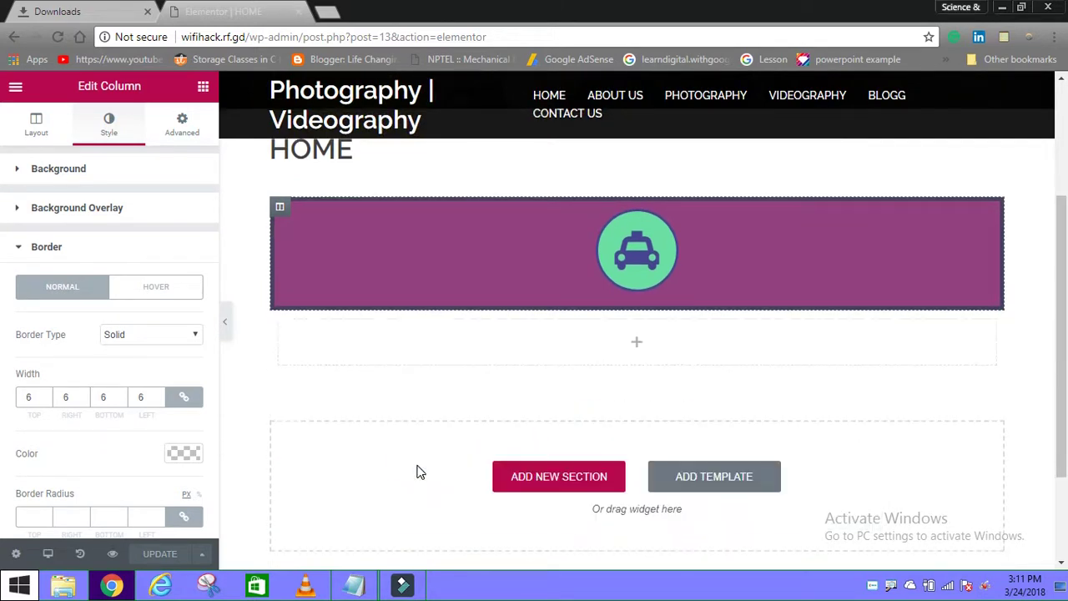
- Find the Tabs widget among the elements and place it in the new empty section
{"action": "left_click", "coordinate": [203, 87]}
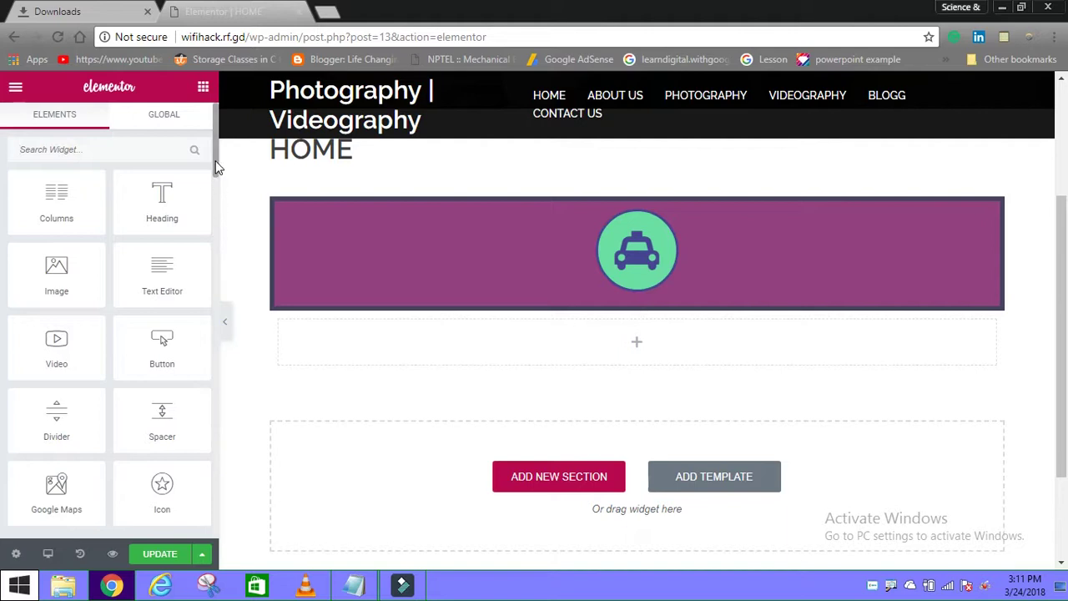
{"action": "scroll", "coordinate": [215, 171], "scroll_direction": "down", "scroll_amount": 3}
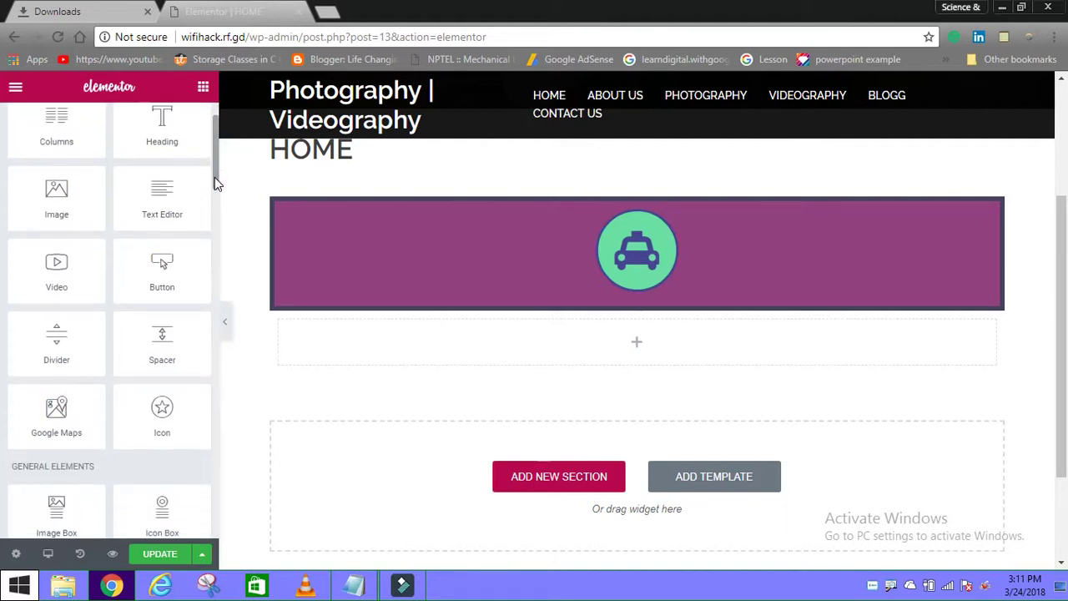
{"action": "left_click_drag", "start_coordinate": [215, 187], "coordinate": [220, 268]}
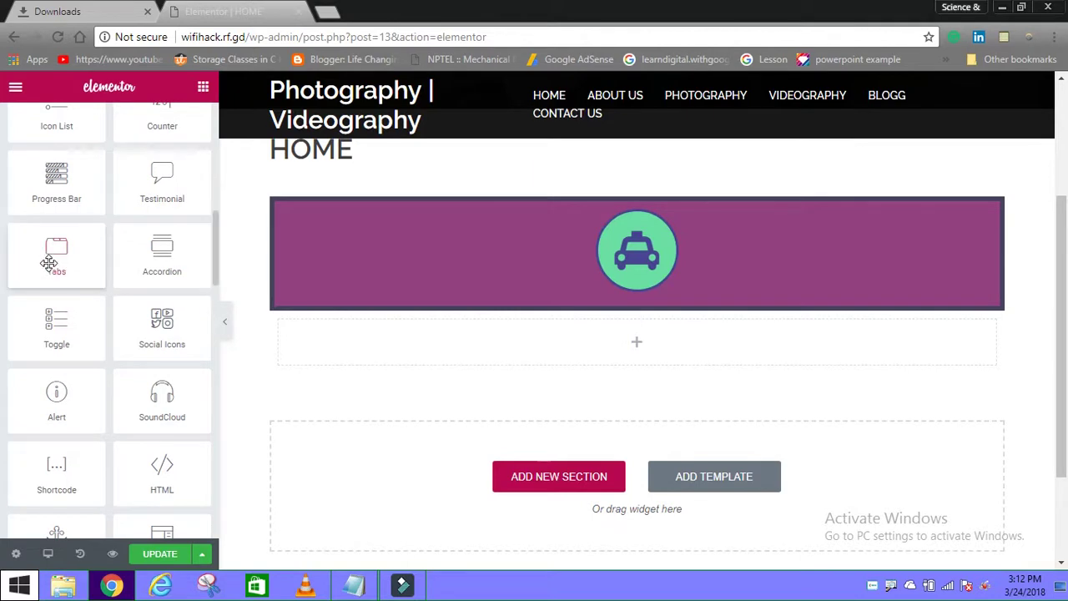
{"action": "left_click_drag", "start_coordinate": [46, 265], "coordinate": [627, 341]}
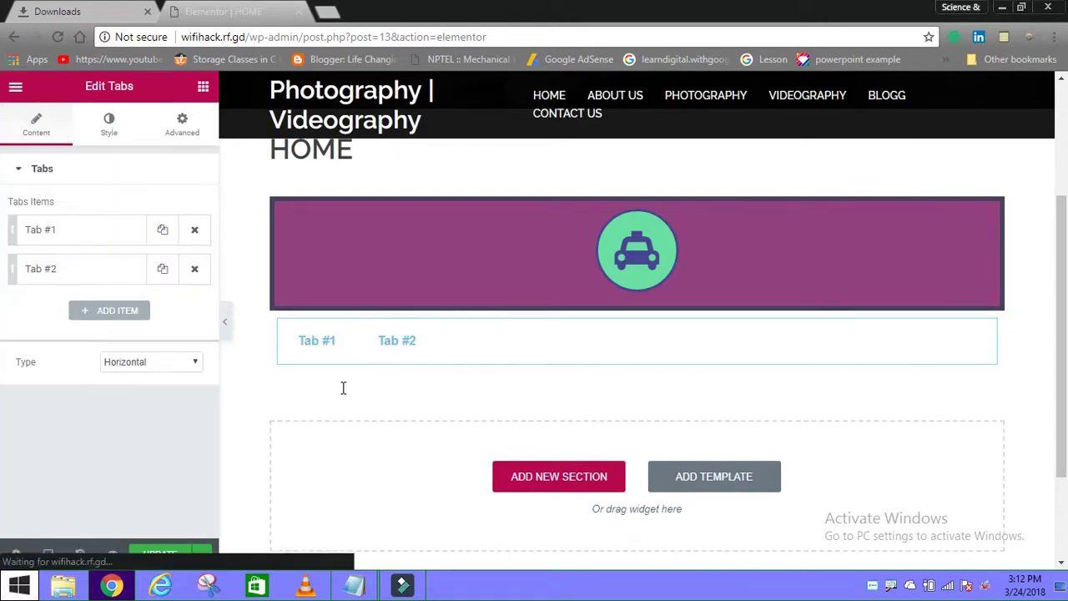
- Rename the first tab item, Tab #1, as Photography
{"action": "left_click", "coordinate": [54, 234]}
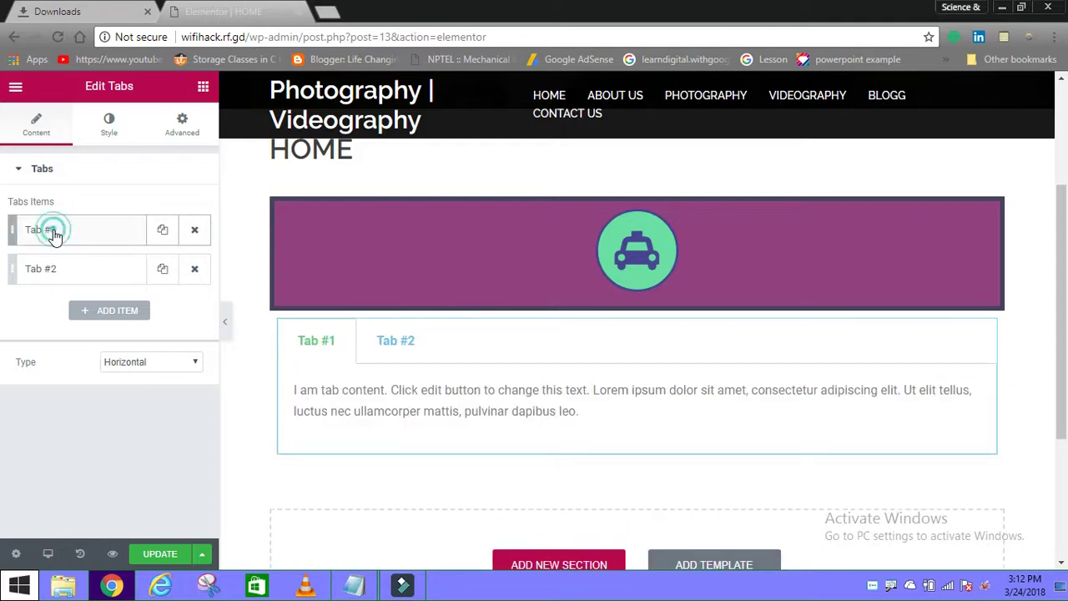
{"action": "left_click_drag", "start_coordinate": [62, 285], "coordinate": [8, 296]}
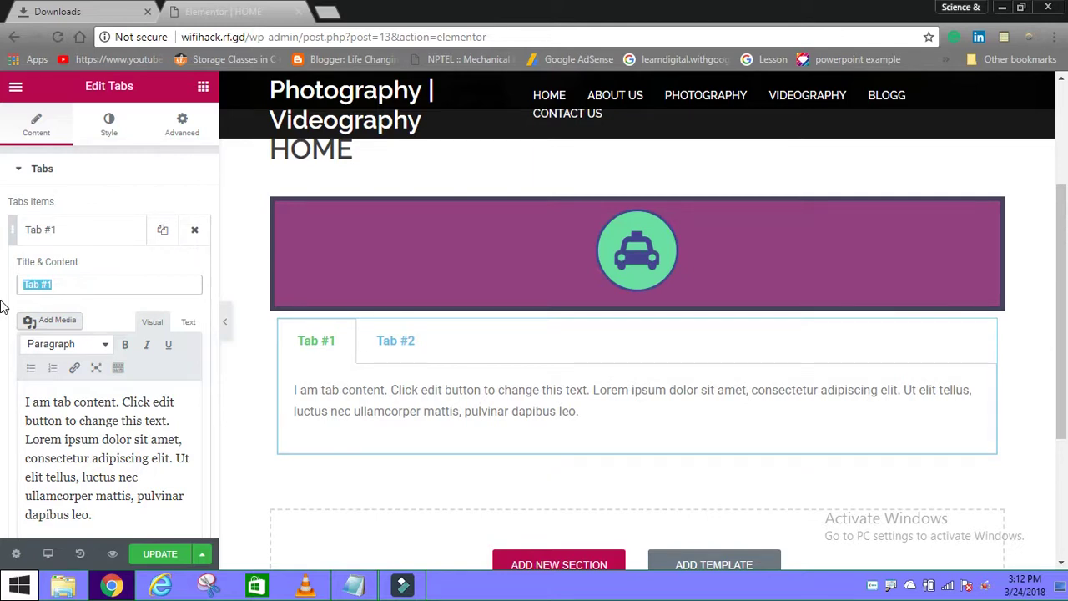
{"action": "type", "text": "Photo"}
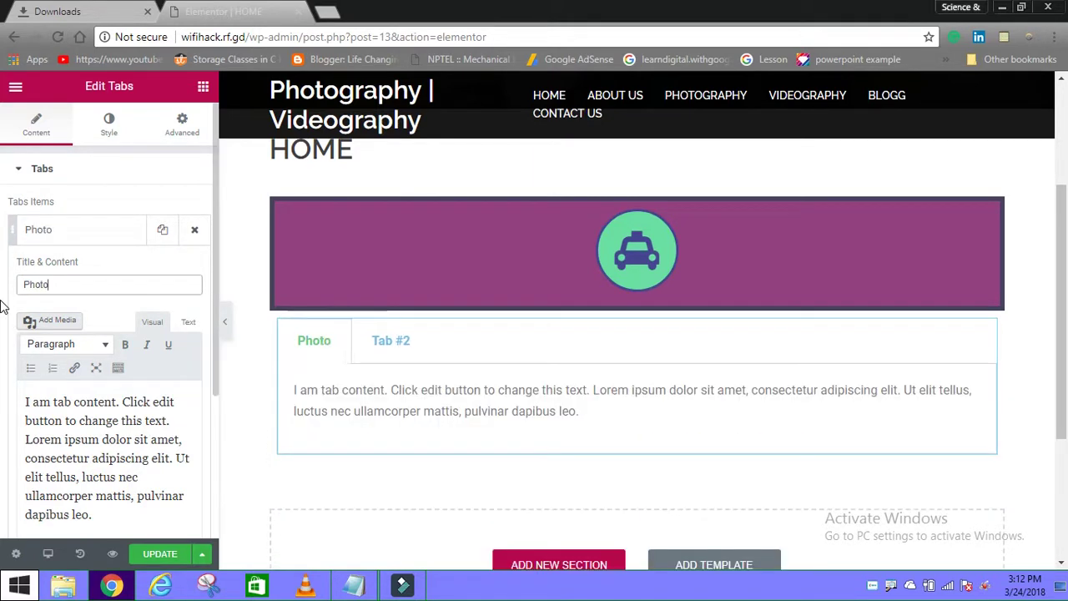
{"action": "type", "text": "graphy"}
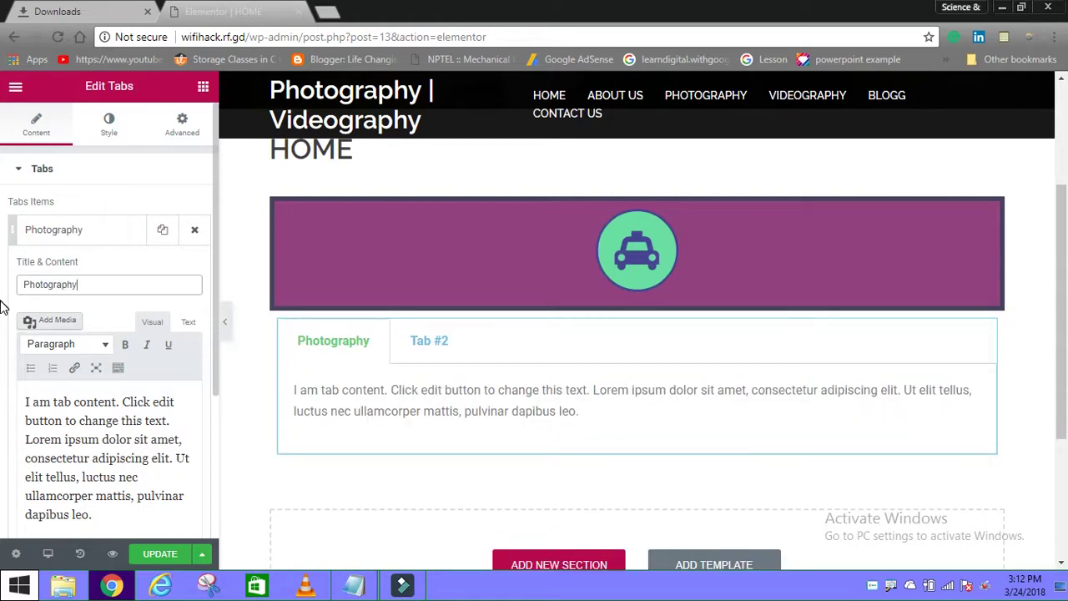
- Replace the Photography tab's placeholder content with the paragraph defining photography, copied from the untitled Notepad document
{"action": "left_click_drag", "start_coordinate": [23, 402], "coordinate": [111, 514]}
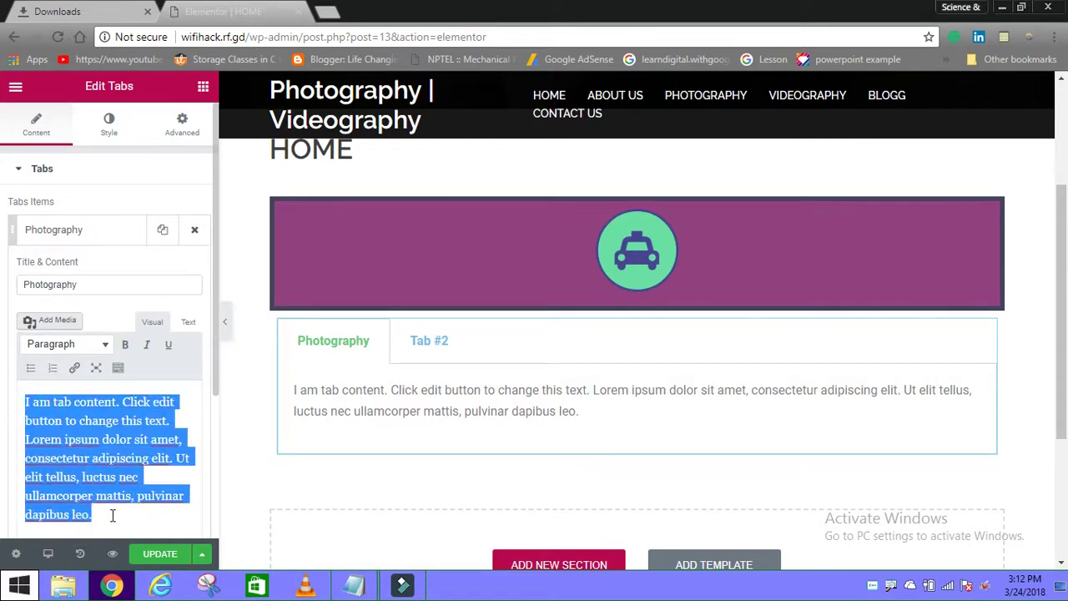
{"action": "key", "text": "BackSpace"}
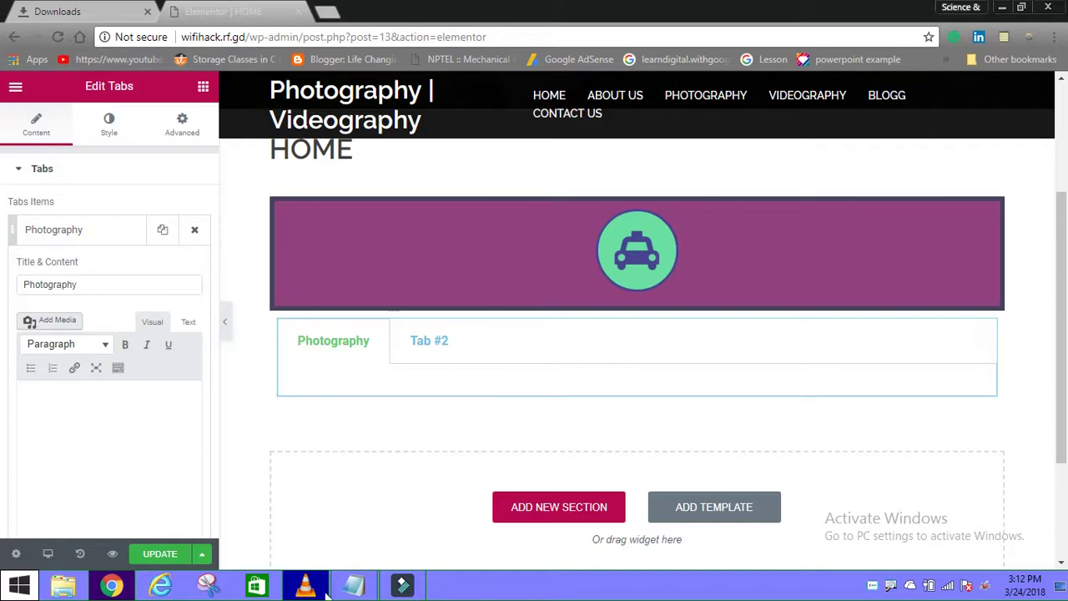
{"action": "left_click", "coordinate": [353, 576]}
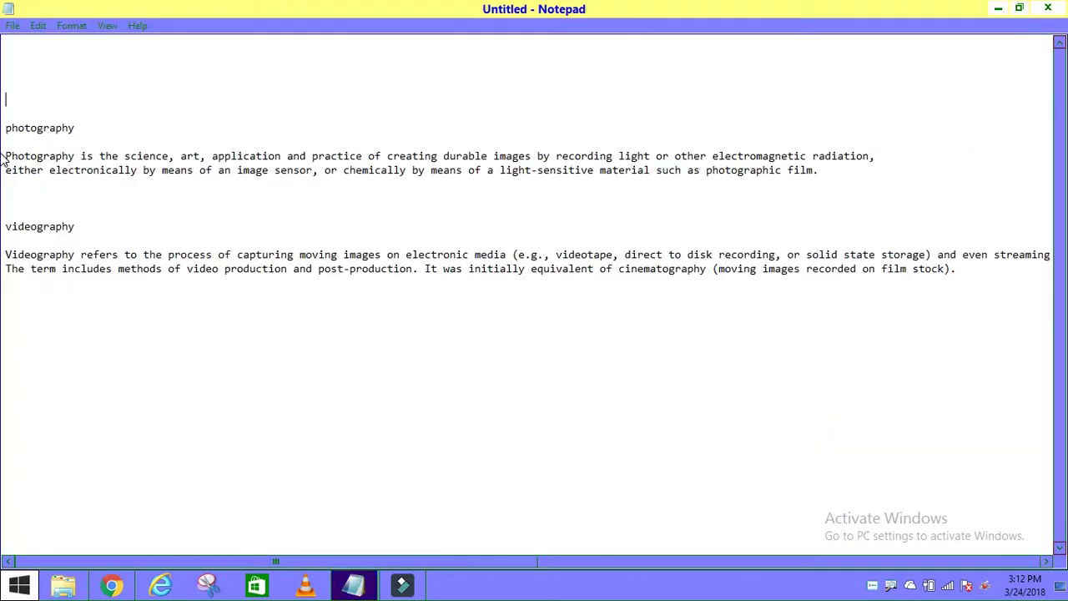
{"action": "left_click_drag", "start_coordinate": [7, 156], "coordinate": [319, 209]}
{"action": "left_click_drag", "start_coordinate": [698, 217], "coordinate": [818, 172]}
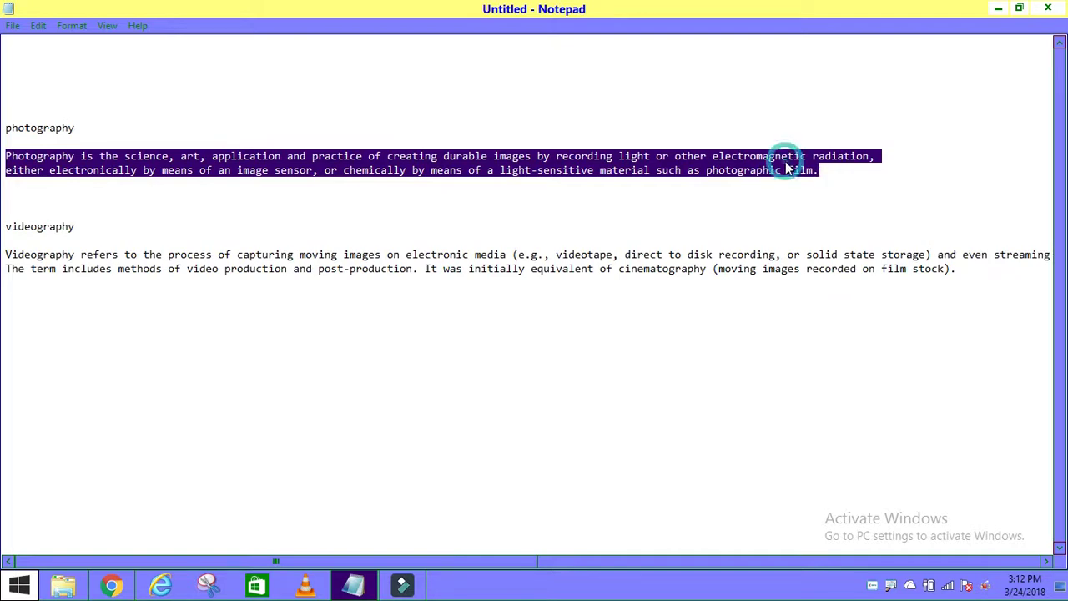
{"action": "right_click", "coordinate": [785, 162]}
{"action": "left_click", "coordinate": [820, 210]}
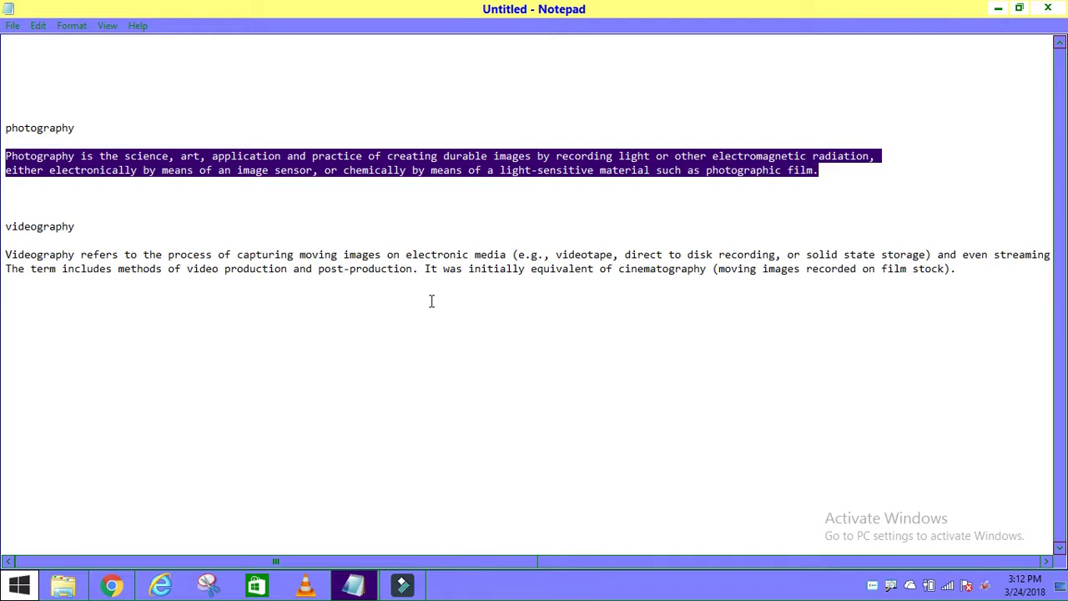
{"action": "left_click", "coordinate": [111, 586]}
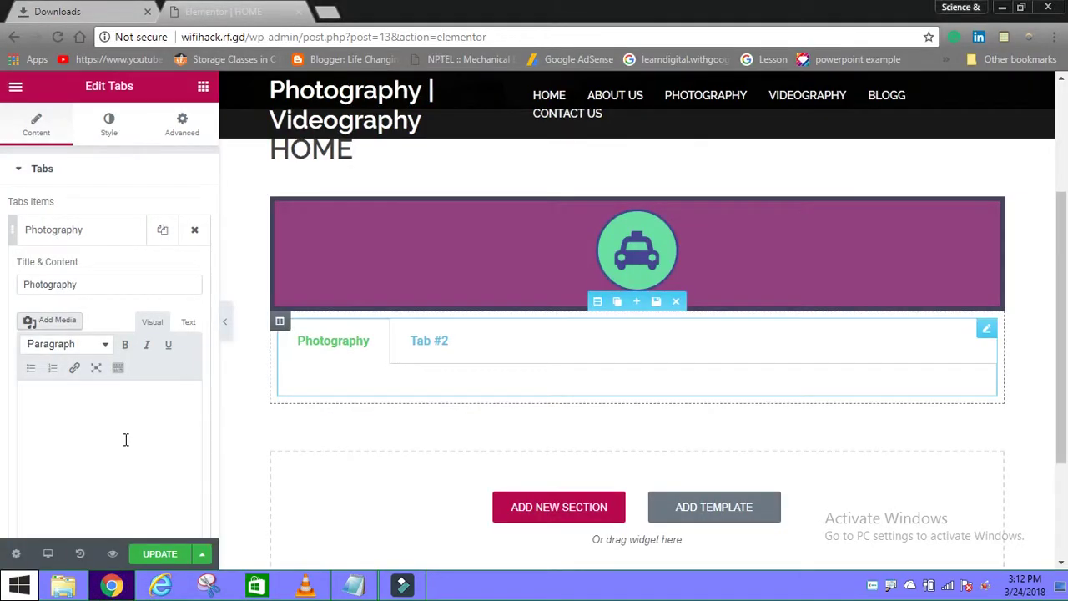
{"action": "key", "text": "ctrl+v"}
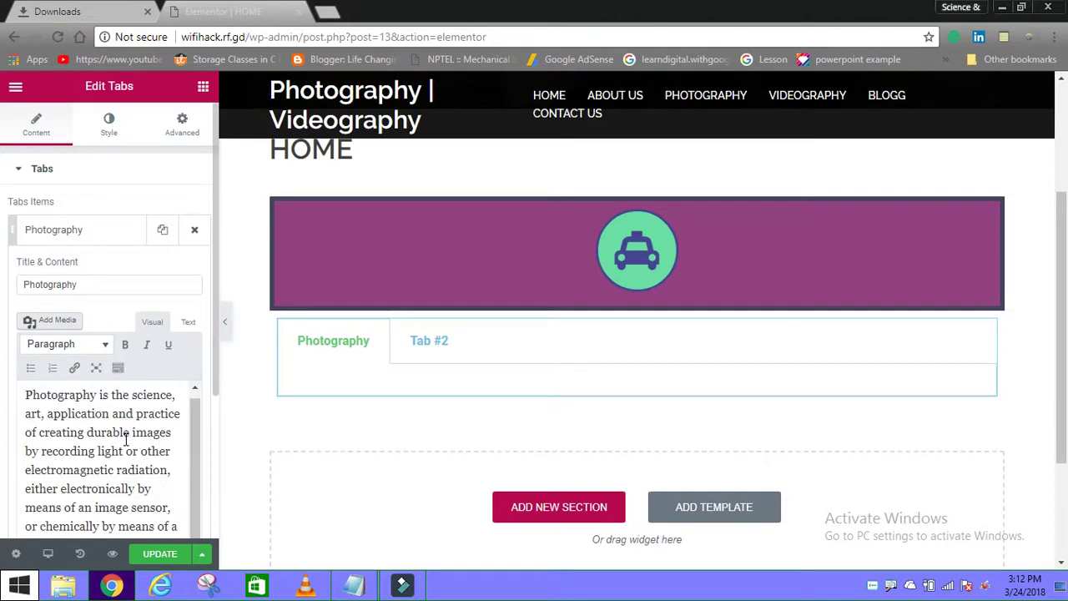
- Remove the line break before "either electronically" in the Photography tab's text and update the page
{"action": "left_click_drag", "start_coordinate": [193, 441], "coordinate": [191, 469]}
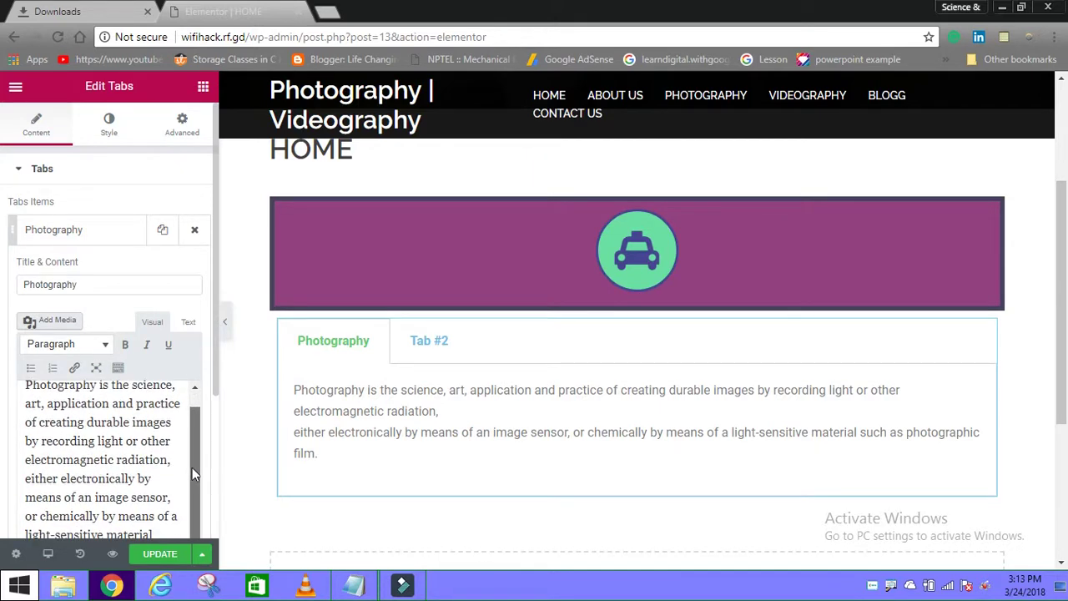
{"action": "left_click", "coordinate": [26, 480]}
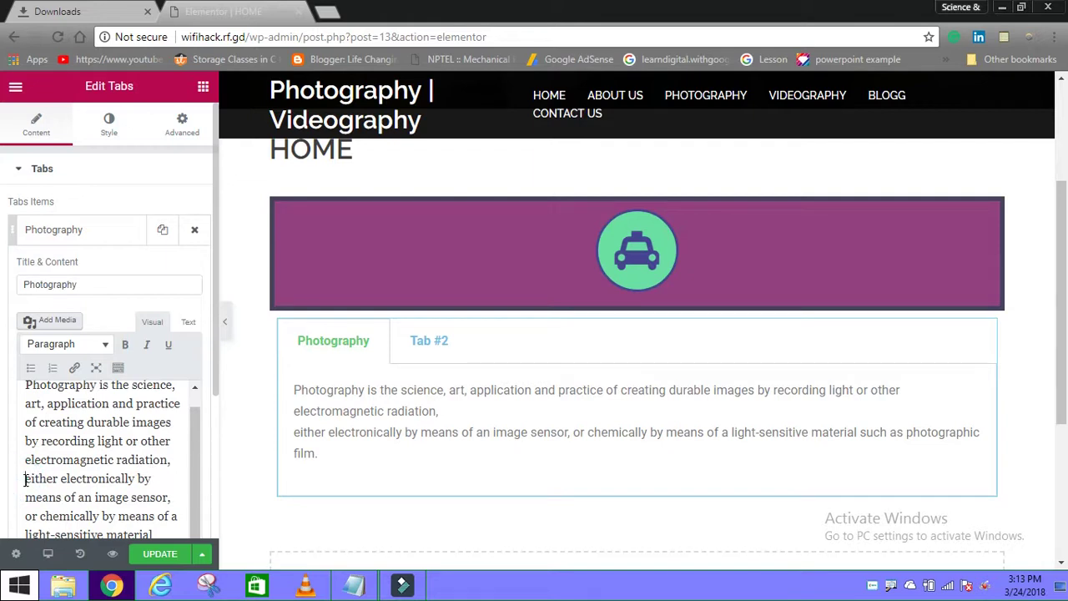
{"action": "key", "text": "BackSpace"}
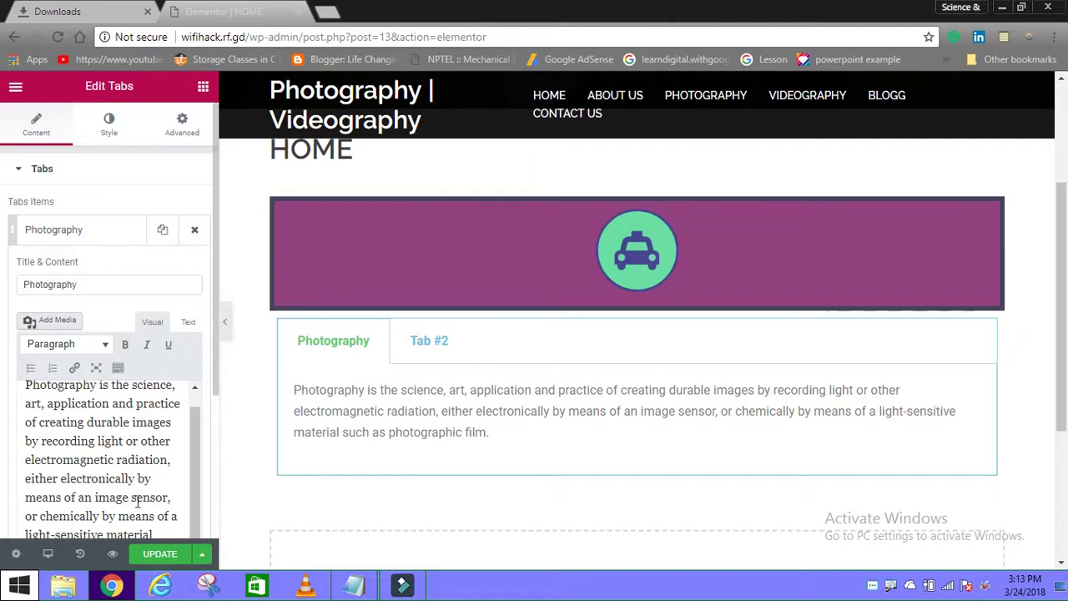
{"action": "left_click", "coordinate": [195, 433]}
{"action": "left_click_drag", "start_coordinate": [195, 433], "coordinate": [193, 423]}
{"action": "left_click", "coordinate": [26, 472]}
{"action": "key", "text": "BackSpace"}
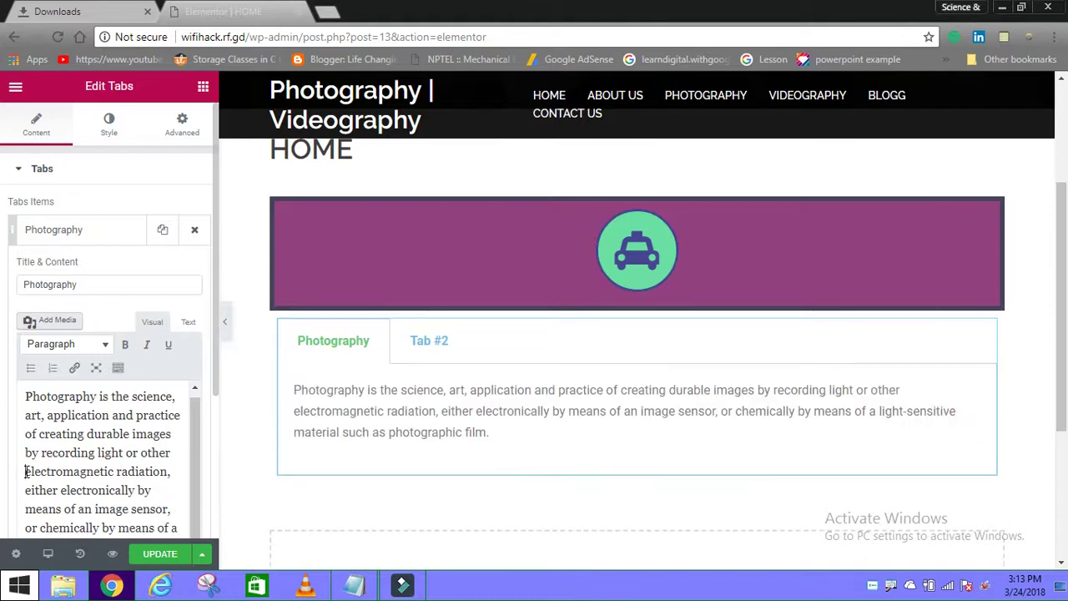
{"action": "left_click", "coordinate": [166, 557]}
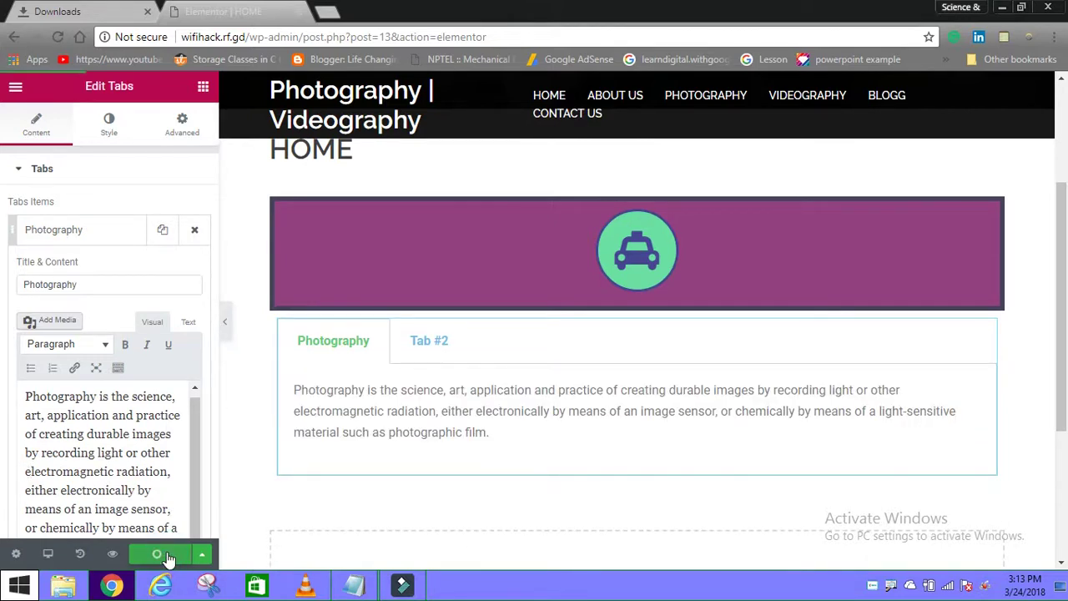
- Open the Tab #2 item for editing and clear its placeholder content
{"action": "left_click", "coordinate": [428, 341]}
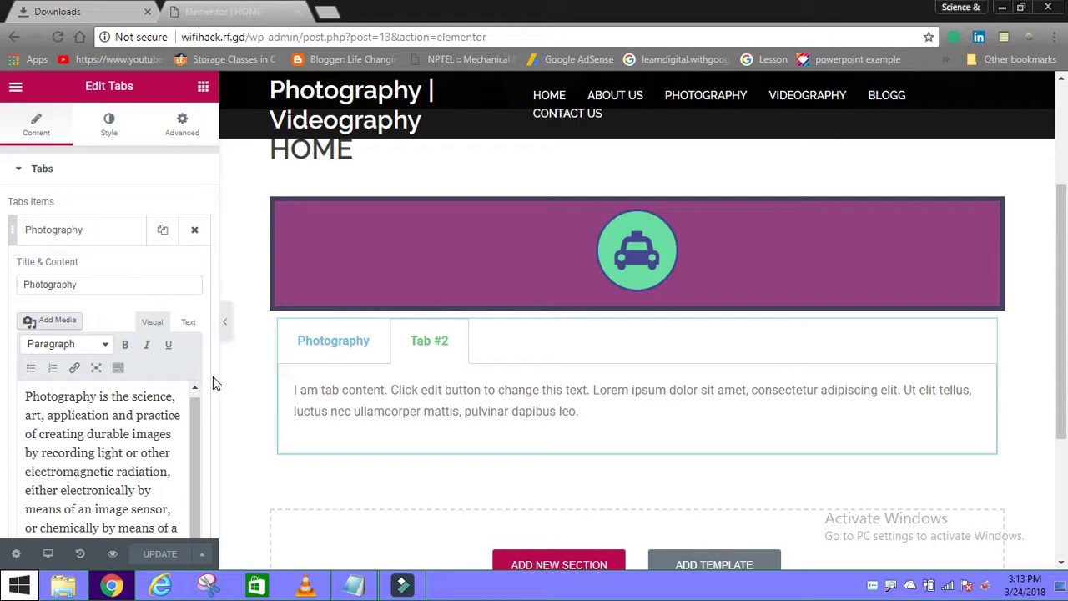
{"action": "left_click_drag", "start_coordinate": [213, 377], "coordinate": [217, 523]}
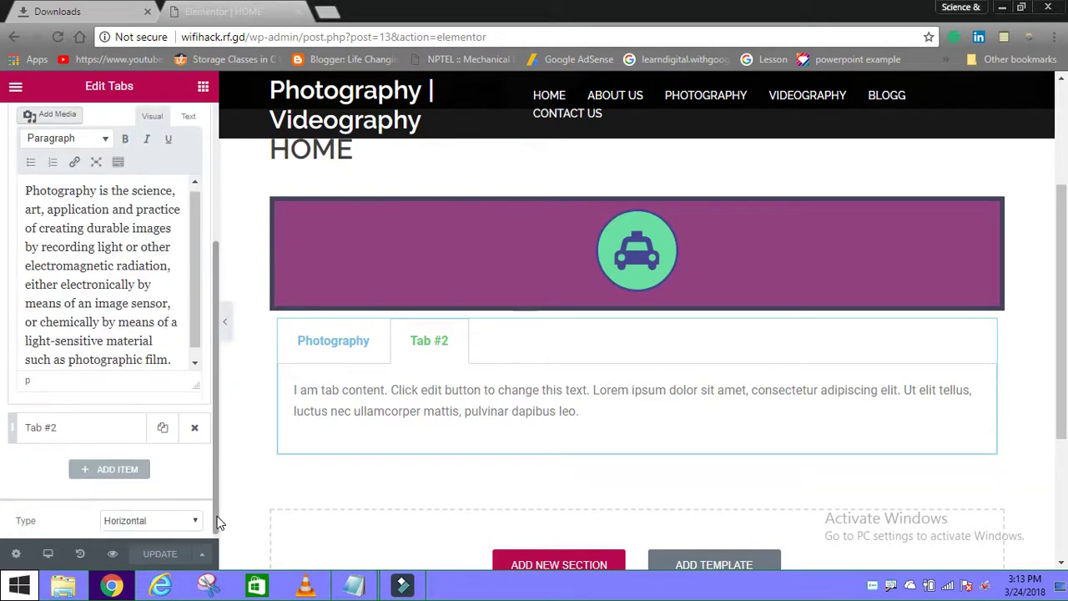
{"action": "left_click", "coordinate": [63, 429]}
{"action": "left_click_drag", "start_coordinate": [25, 227], "coordinate": [137, 371]}
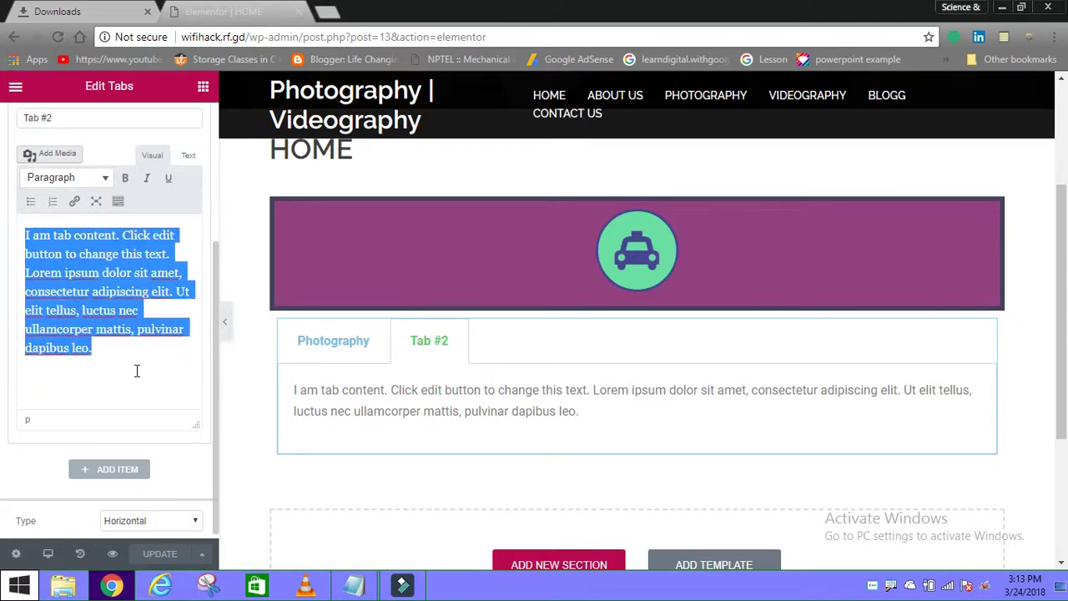
{"action": "key", "text": "BackSpace"}
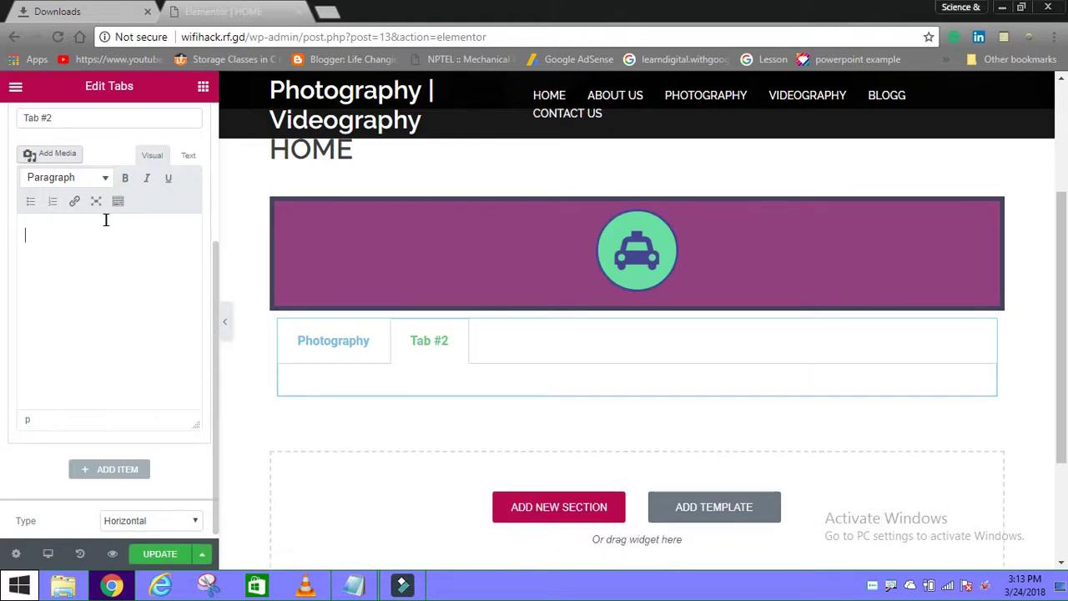
- Rename the second tab item, Tab #2, as Videography
{"action": "left_click_drag", "start_coordinate": [66, 124], "coordinate": [5, 129]}
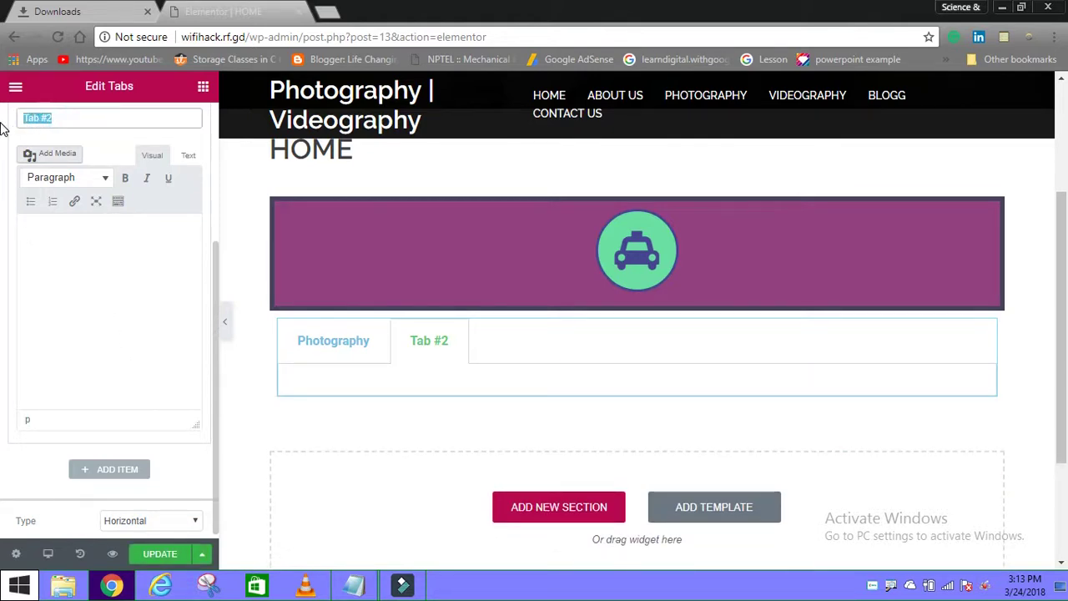
{"action": "type", "text": "V"}
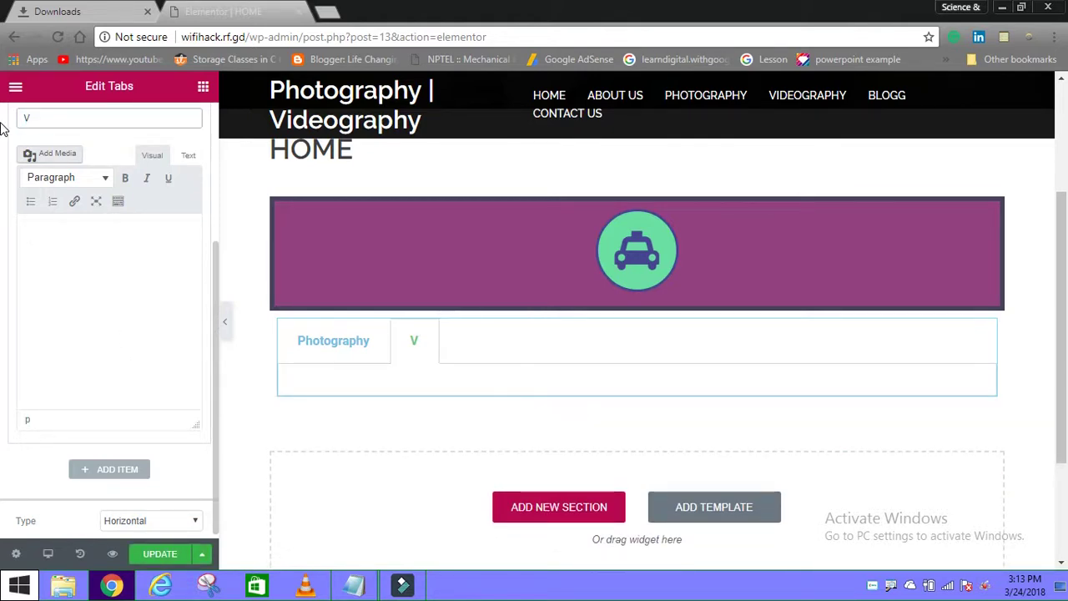
{"action": "type", "text": "ideograp"}
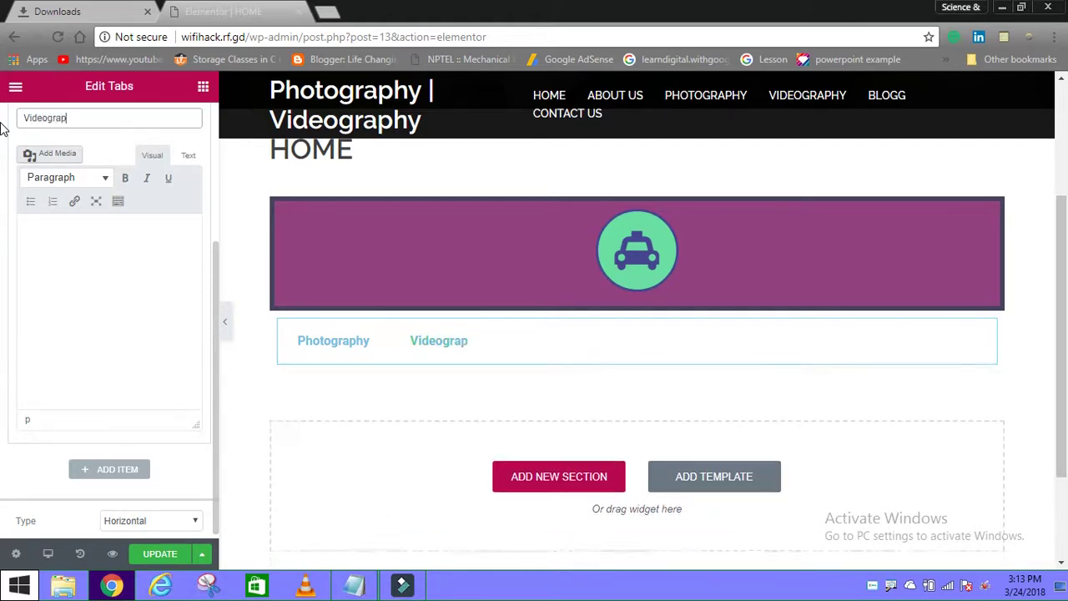
{"action": "type", "text": "hy"}
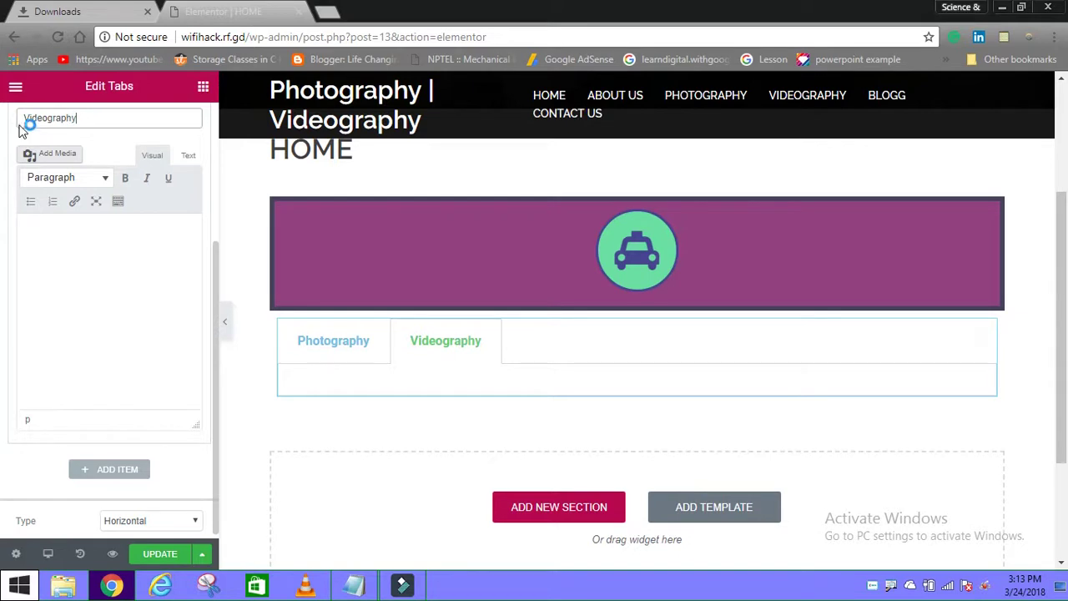
- Fill the Videography tab's empty content with the paragraph defining videography, copied from the untitled Notepad document
{"action": "left_click", "coordinate": [119, 255]}
{"action": "left_click", "coordinate": [354, 585]}
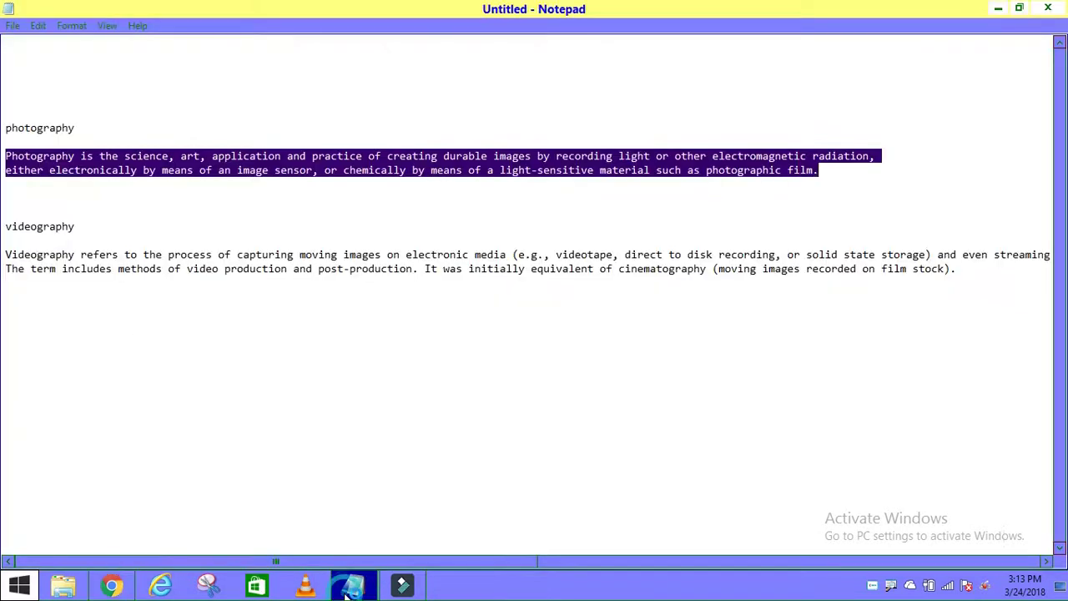
{"action": "left_click_drag", "start_coordinate": [6, 254], "coordinate": [965, 295]}
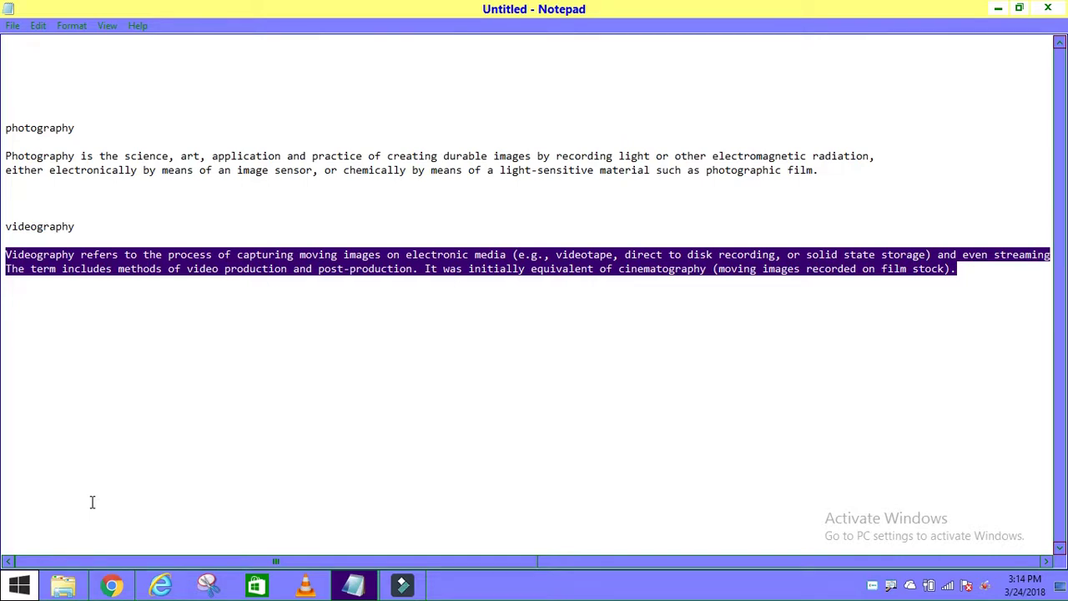
{"action": "left_click", "coordinate": [111, 585]}
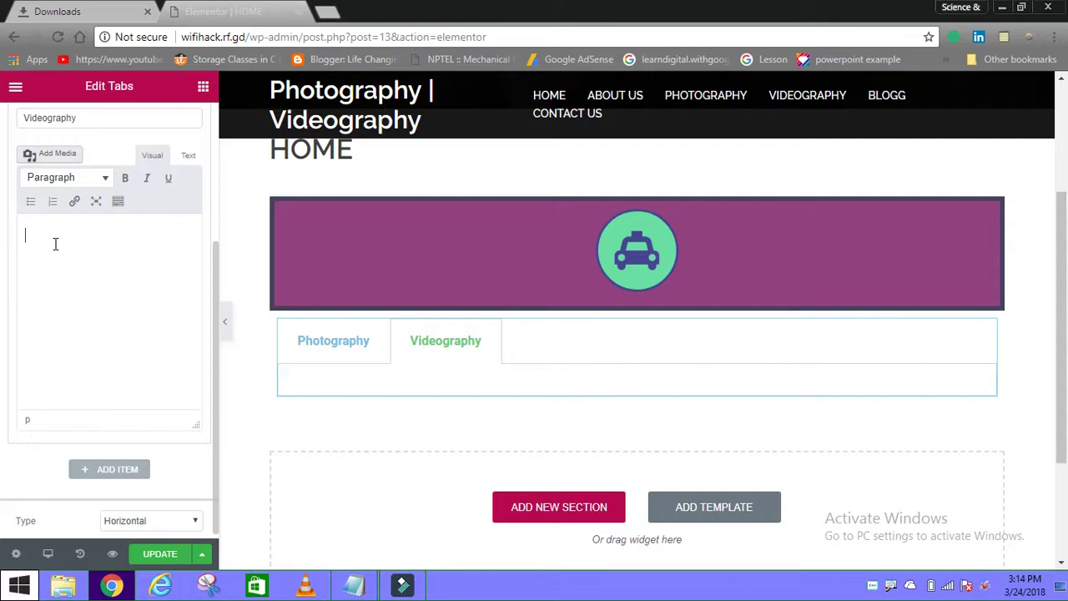
{"action": "type", "text": "Videography refers to the process of capturing moving images on electronic media (e.g., videotape, direct to disk recording, or solid state storage) and even streaming media. The term includes methods of video production and post-production. It was initially equivalent of cinematography (moving images recorded on film stock)."}
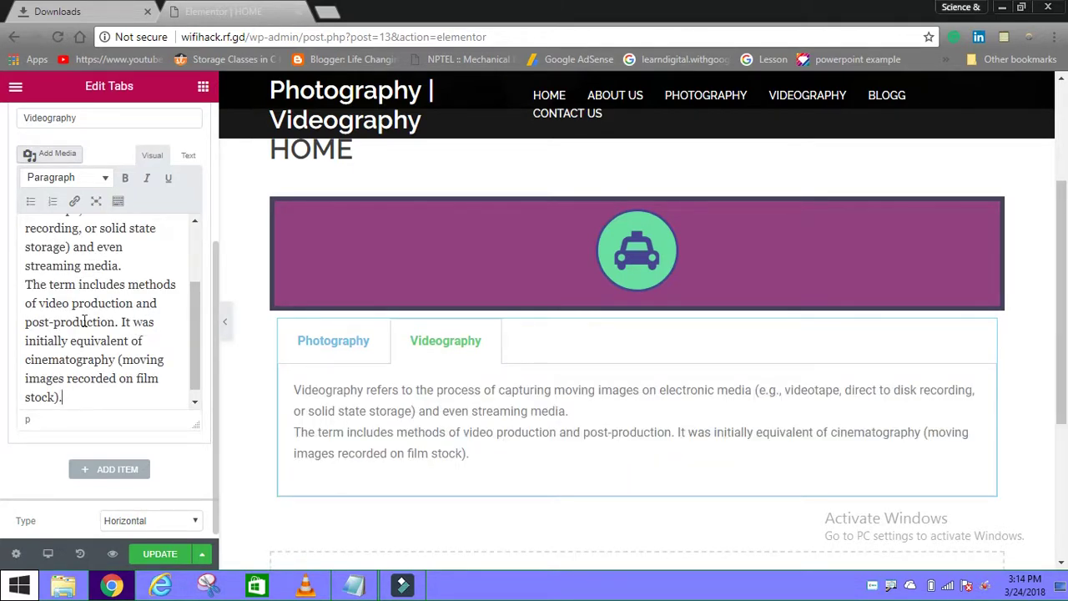
- Remove the line break before "The term includes" in the Videography tab's text and update the page
{"action": "left_click", "coordinate": [24, 285]}
{"action": "key", "text": "BackSpace"}
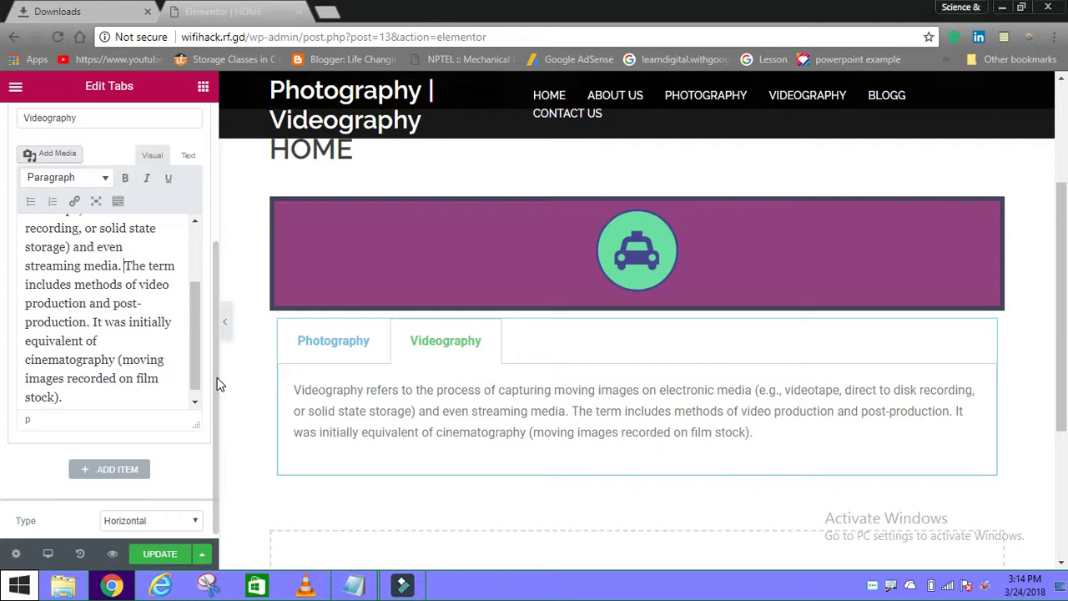
{"action": "left_click_drag", "start_coordinate": [193, 374], "coordinate": [194, 380]}
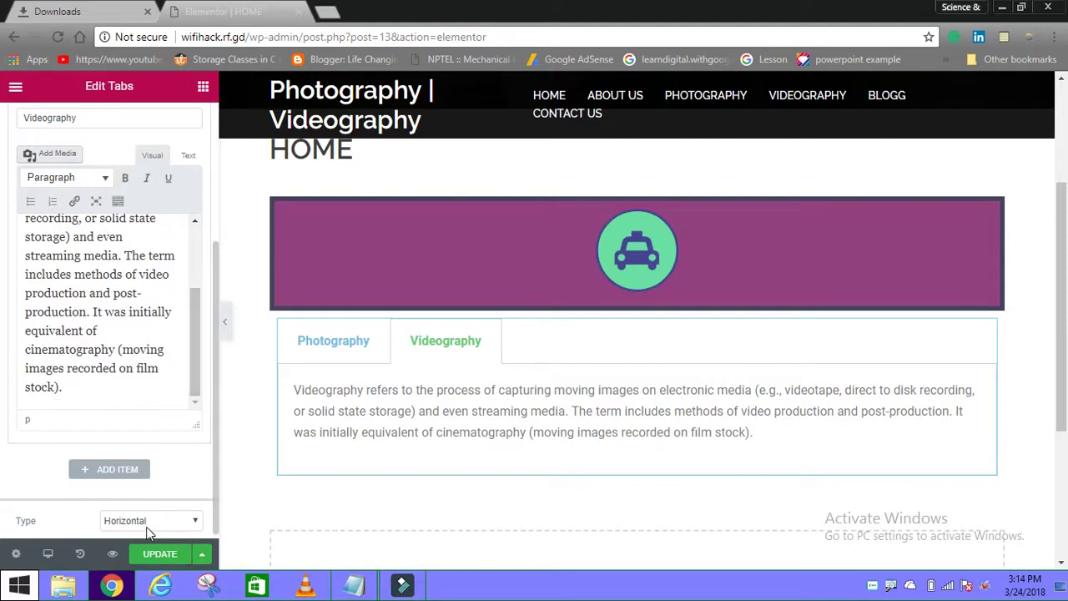
{"action": "left_click", "coordinate": [150, 553]}
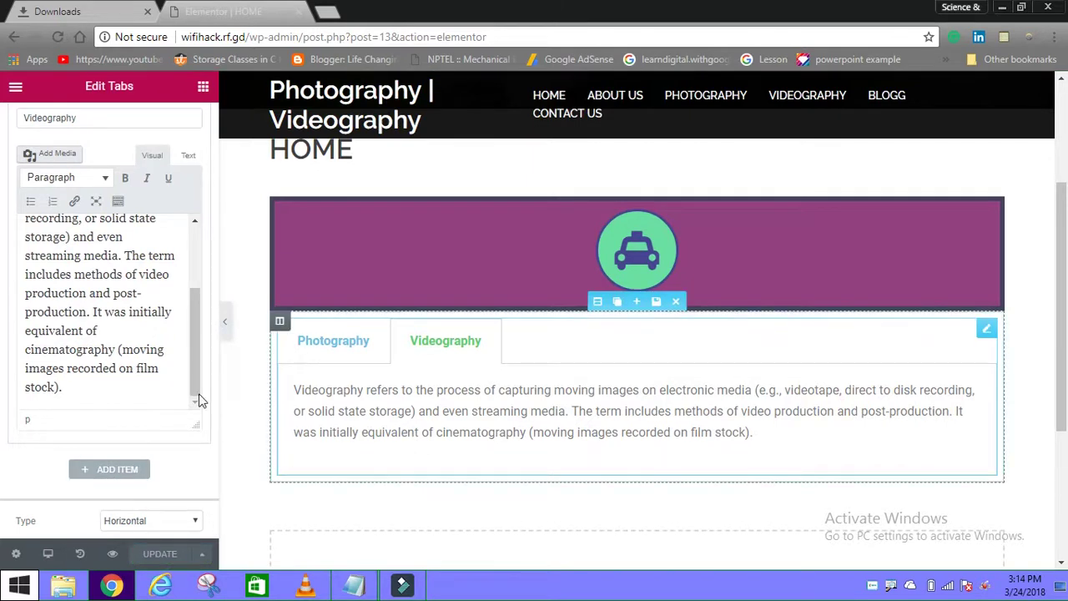
- Add a third tab item to the Tabs widget and title it Blog
{"action": "left_click", "coordinate": [134, 469]}
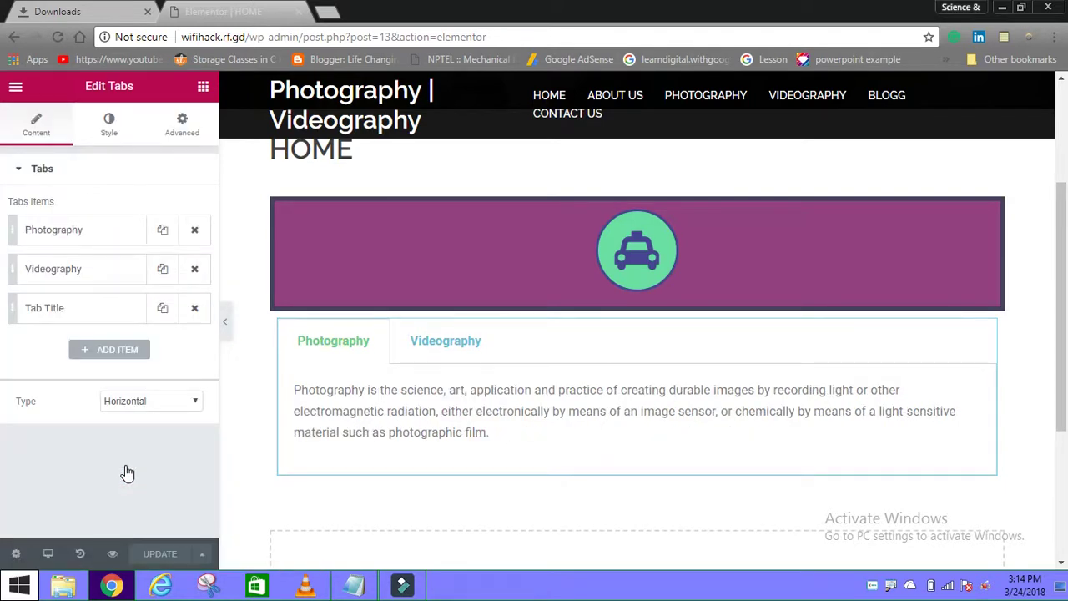
{"action": "left_click", "coordinate": [72, 310]}
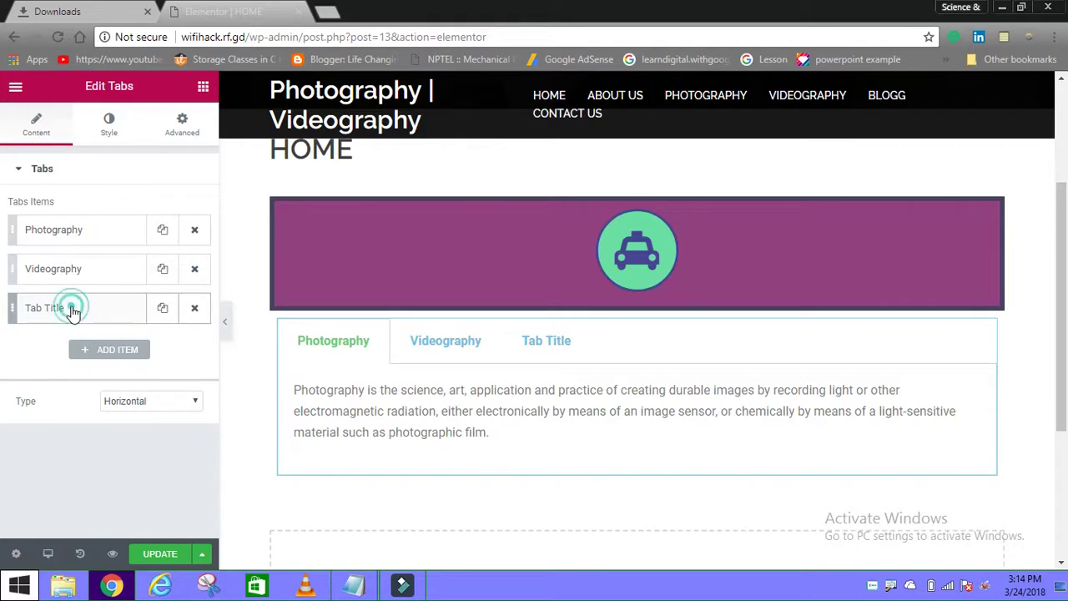
{"action": "left_click_drag", "start_coordinate": [64, 362], "coordinate": [9, 373]}
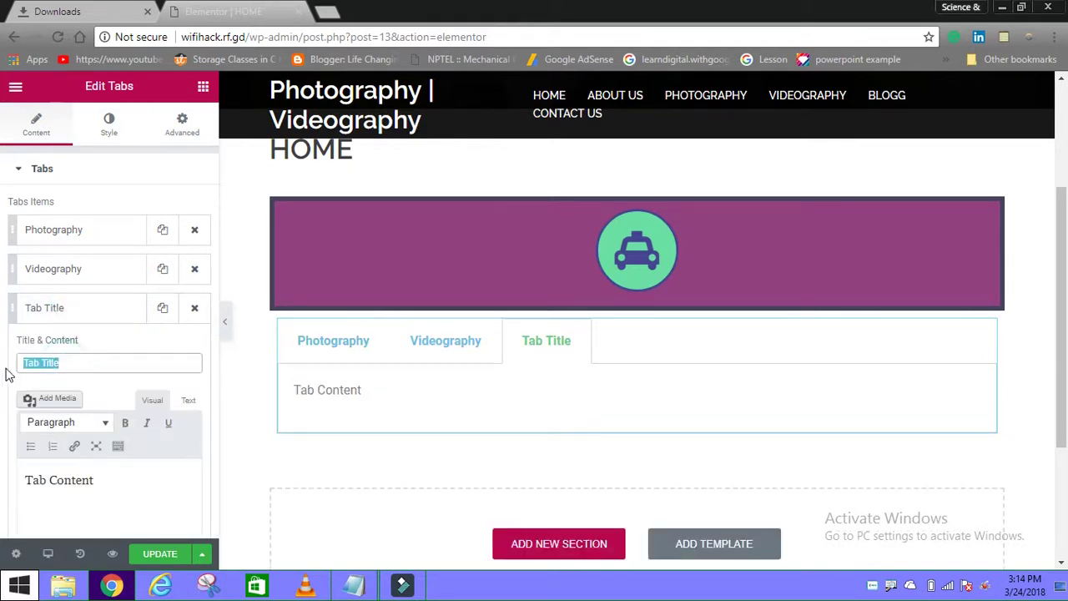
{"action": "type", "text": "B"}
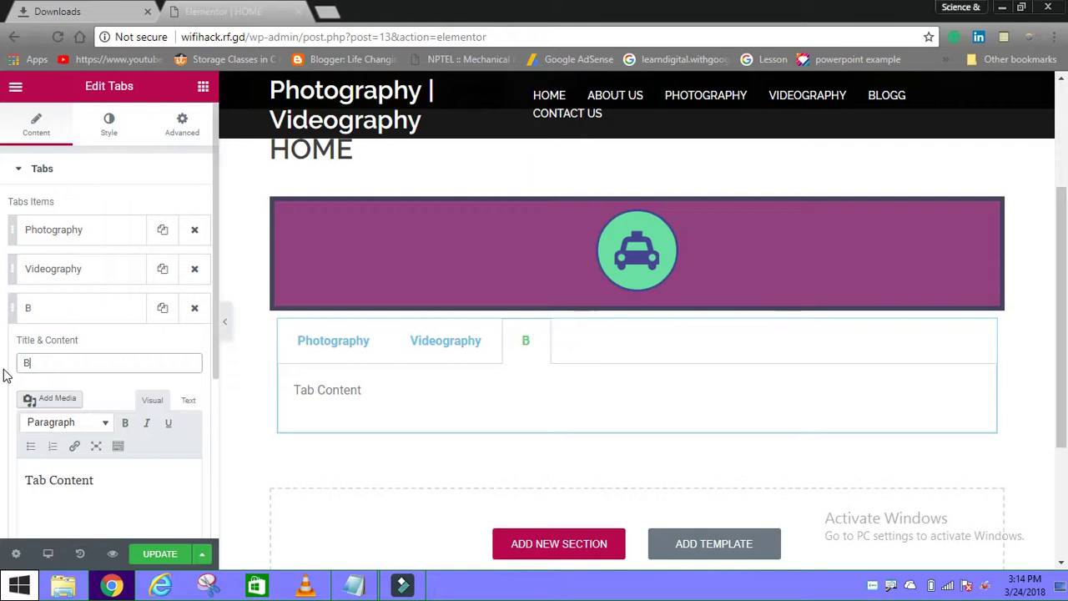
{"action": "type", "text": "log"}
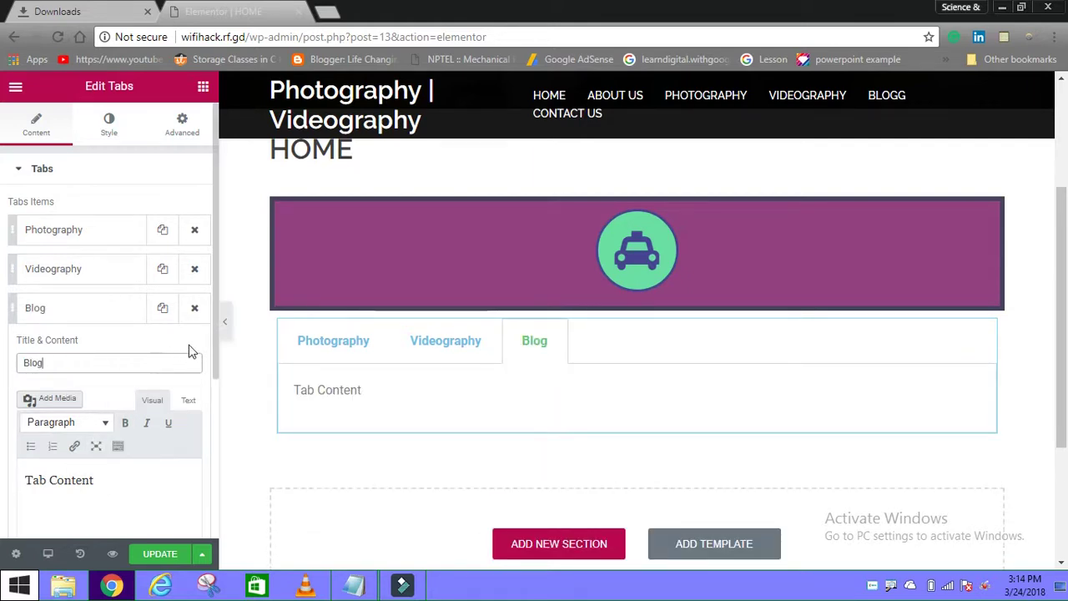
- Replace the Blog tab's placeholder content with "You can give your own content..." and update the page
{"action": "left_click_drag", "start_coordinate": [214, 345], "coordinate": [214, 412]}
{"action": "left_click", "coordinate": [109, 378]}
{"action": "left_click_drag", "start_coordinate": [38, 384], "coordinate": [8, 392]}
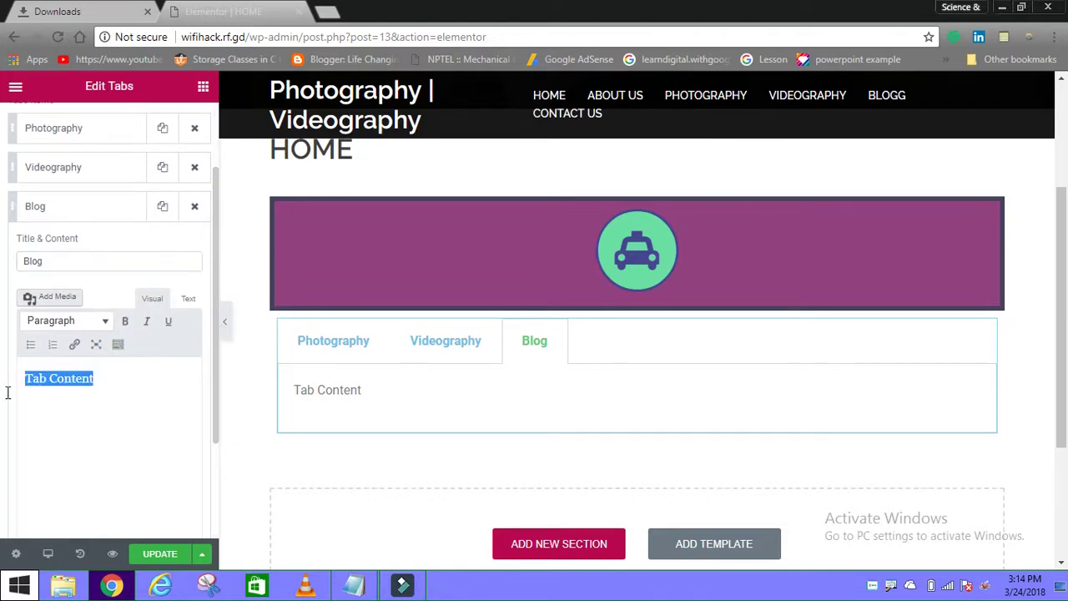
{"action": "key", "text": "BackSpace"}
{"action": "type", "text": "You can g"}
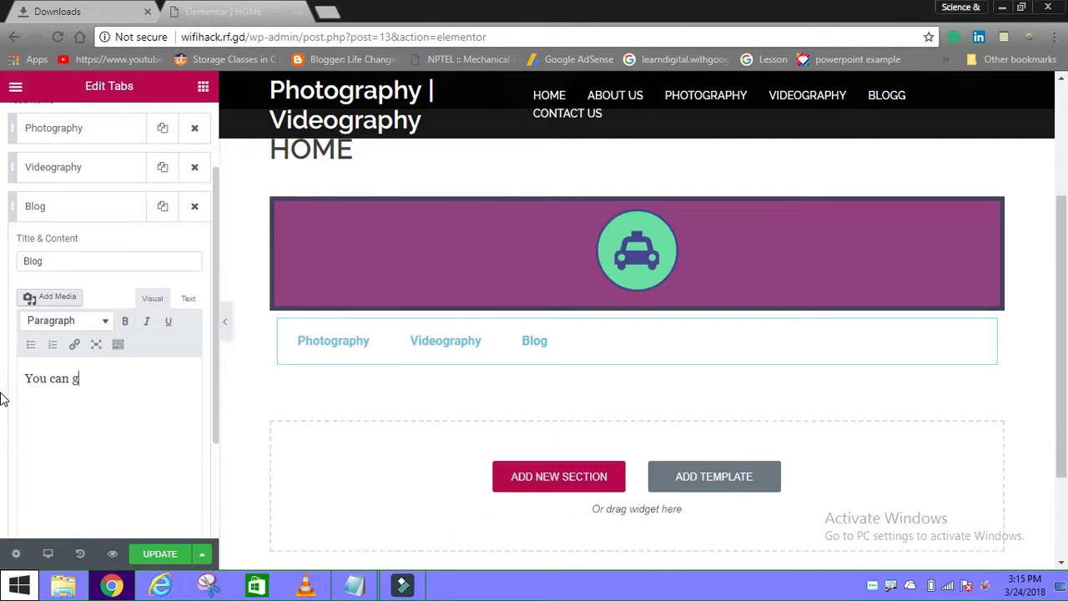
{"action": "type", "text": "ive you"}
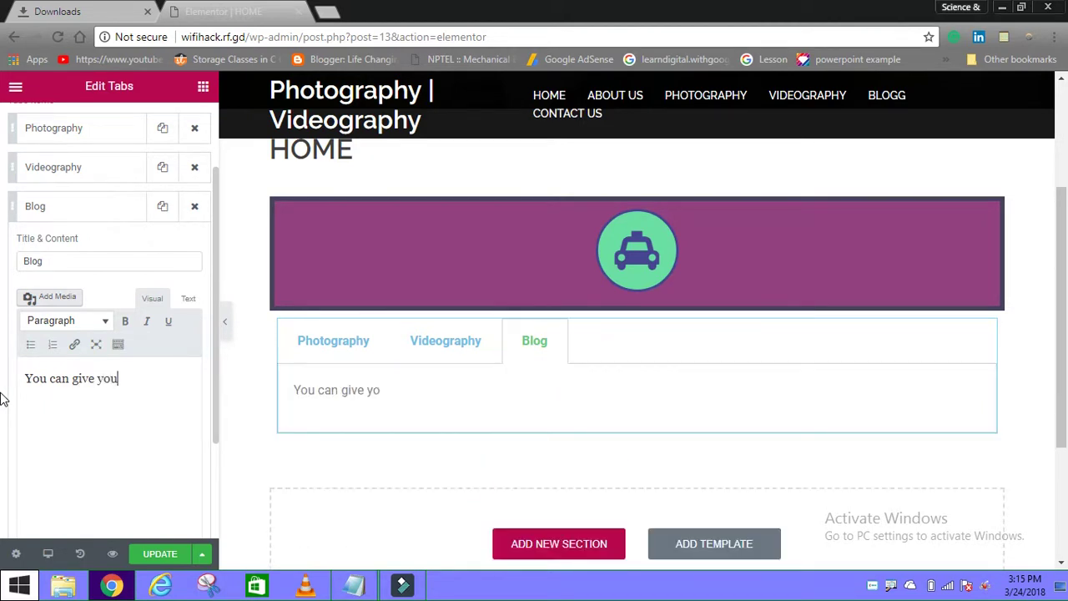
{"action": "type", "text": "r own content"}
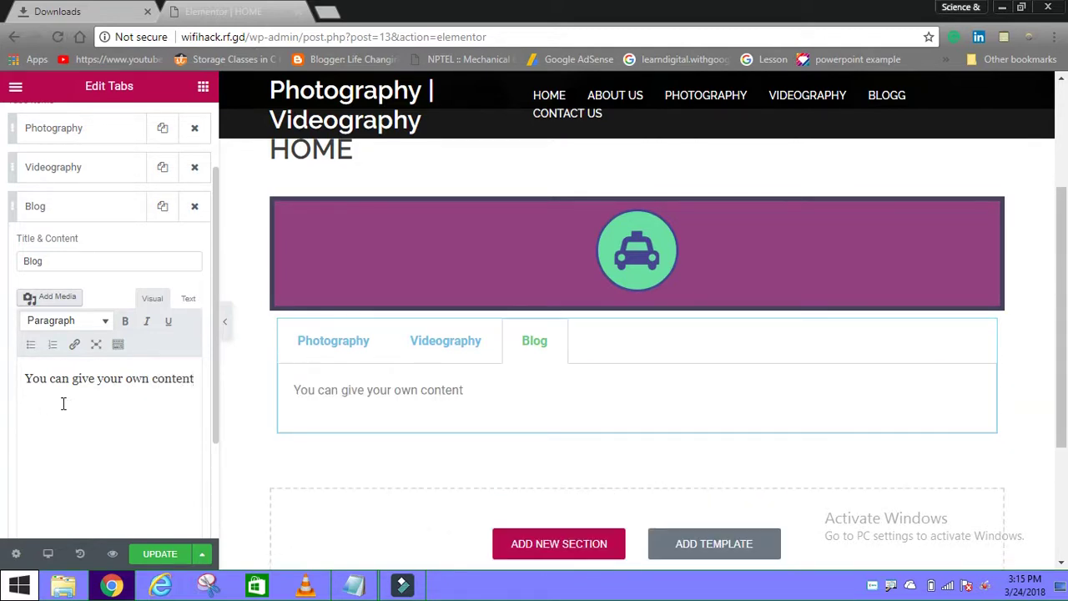
{"action": "type", "text": "..."}
{"action": "left_click", "coordinate": [158, 554]}
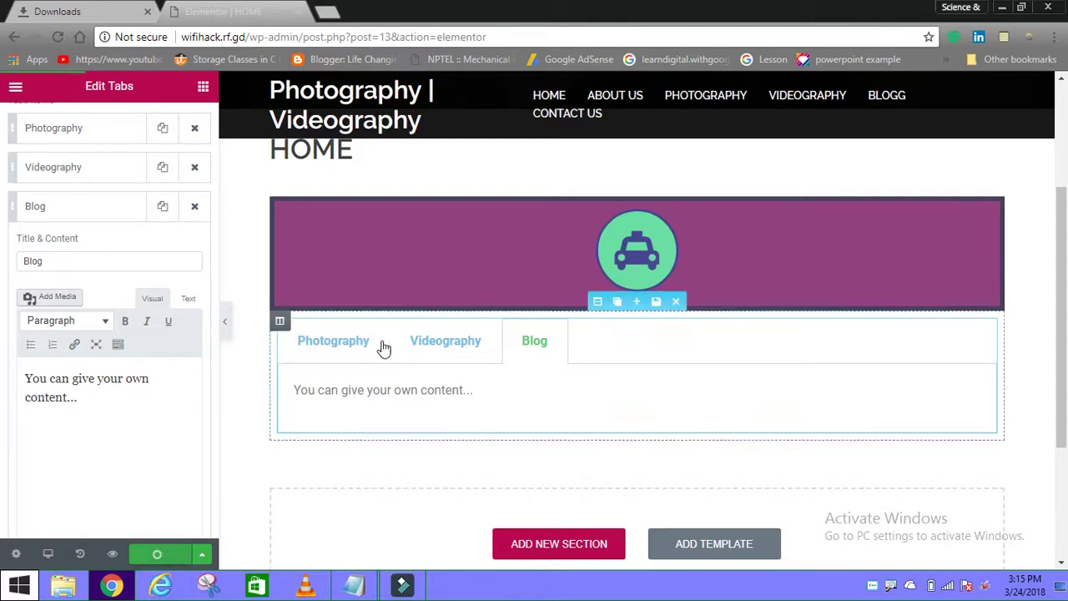
- Check the content of the Videography and Photography tabs in the page preview
{"action": "left_click", "coordinate": [439, 347]}
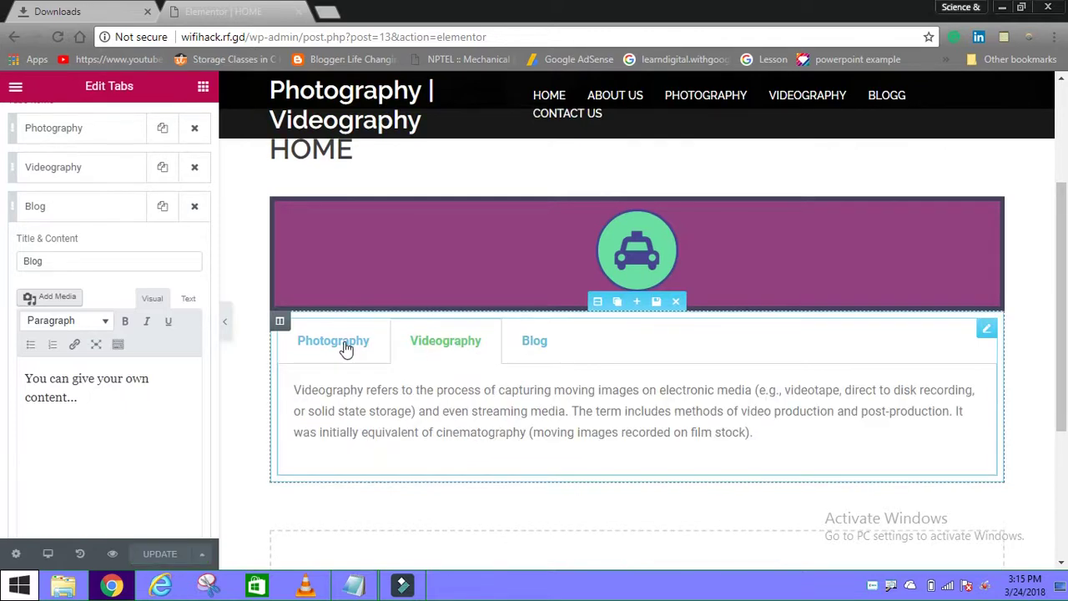
{"action": "left_click", "coordinate": [346, 349]}
{"action": "left_click", "coordinate": [419, 346]}
{"action": "left_click", "coordinate": [338, 342]}
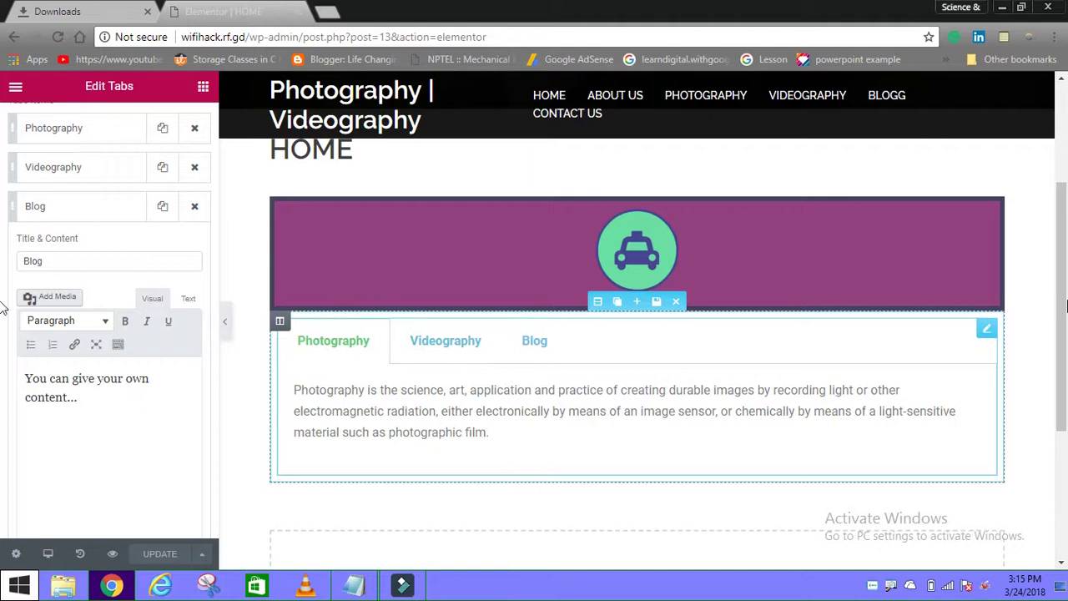
- Place an Image widget directly below the Tabs widget and delete it again
{"action": "left_click_drag", "start_coordinate": [1064, 309], "coordinate": [1067, 389]}
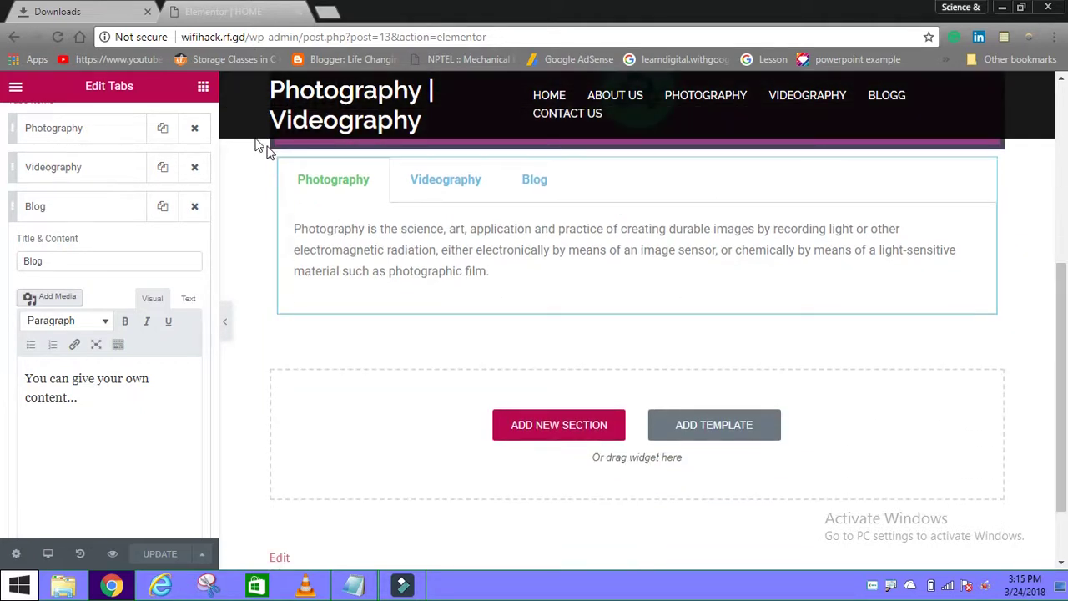
{"action": "left_click", "coordinate": [203, 88]}
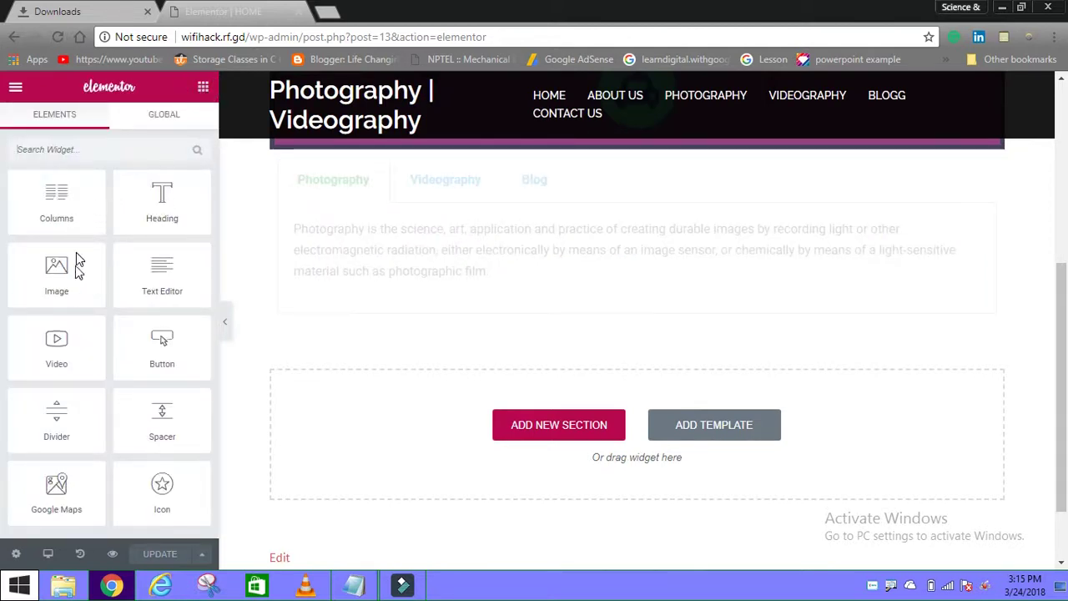
{"action": "left_click_drag", "start_coordinate": [67, 276], "coordinate": [388, 259]}
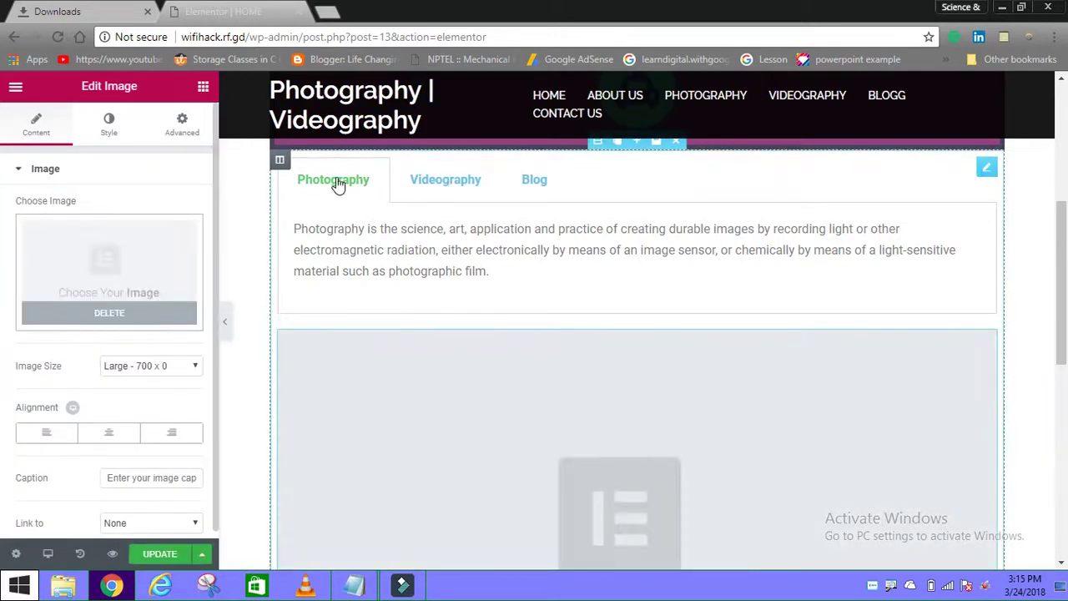
{"action": "left_click", "coordinate": [336, 182]}
{"action": "left_click", "coordinate": [337, 182]}
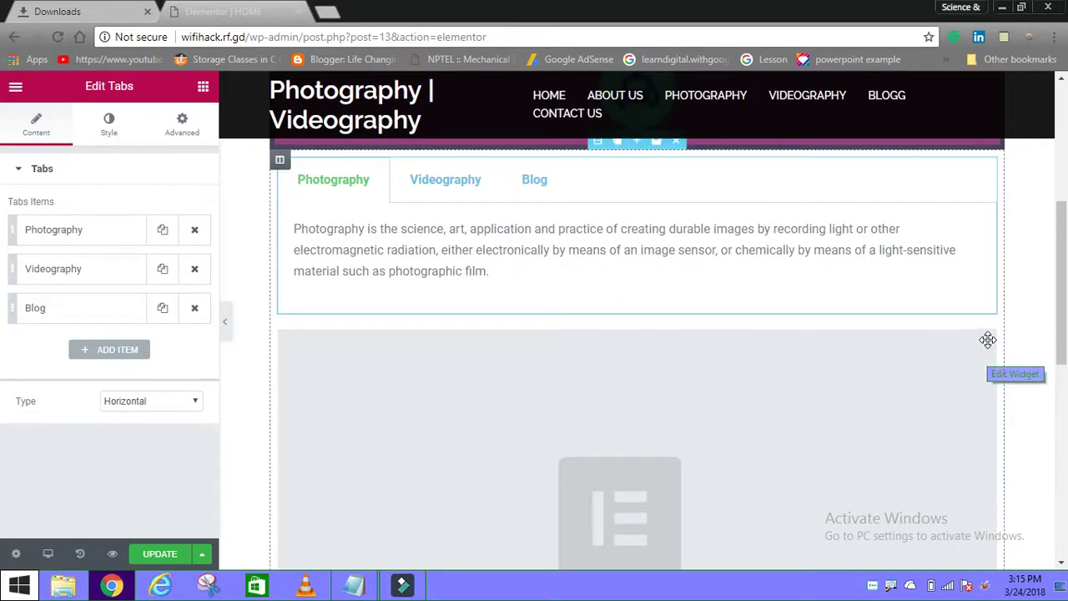
{"action": "mouse_move", "coordinate": [988, 340]}
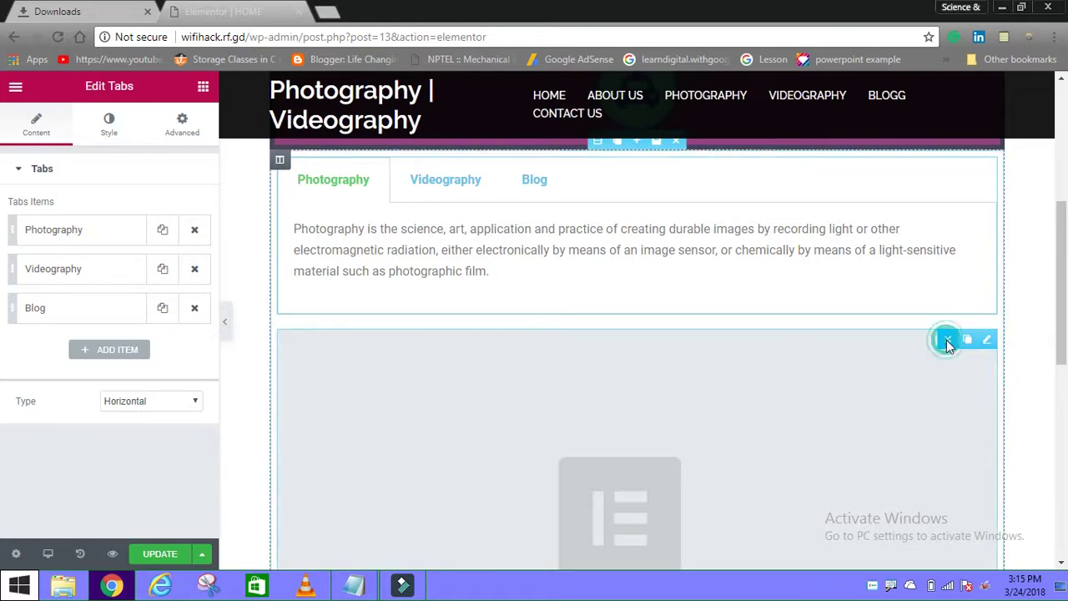
{"action": "left_click", "coordinate": [947, 339]}
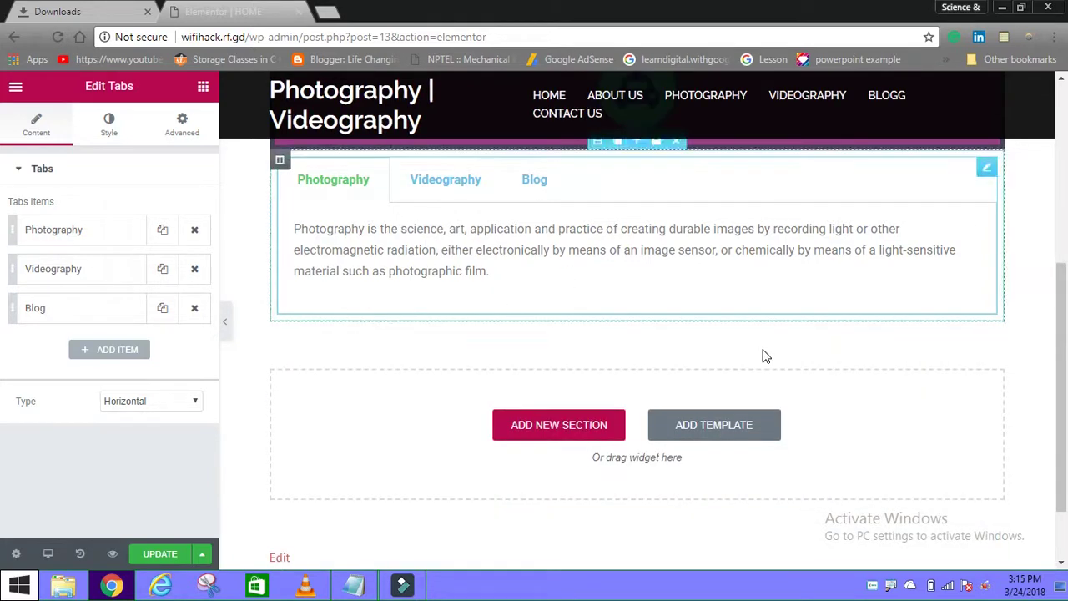
{"action": "left_click_drag", "start_coordinate": [1058, 345], "coordinate": [1059, 295]}
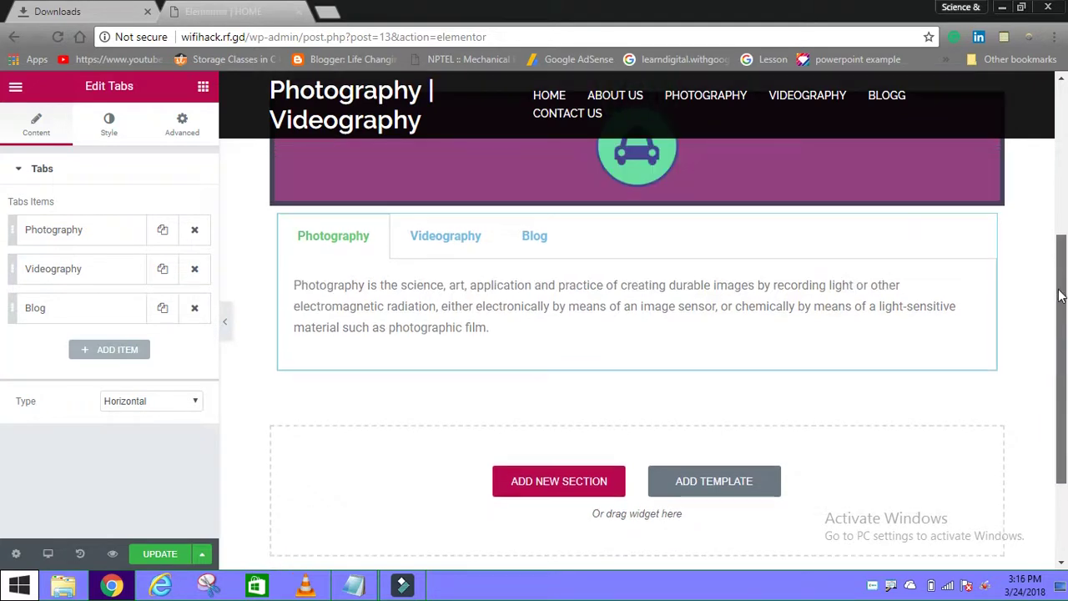
{"action": "scroll", "coordinate": [944, 276], "scroll_direction": "up", "scroll_amount": 1}
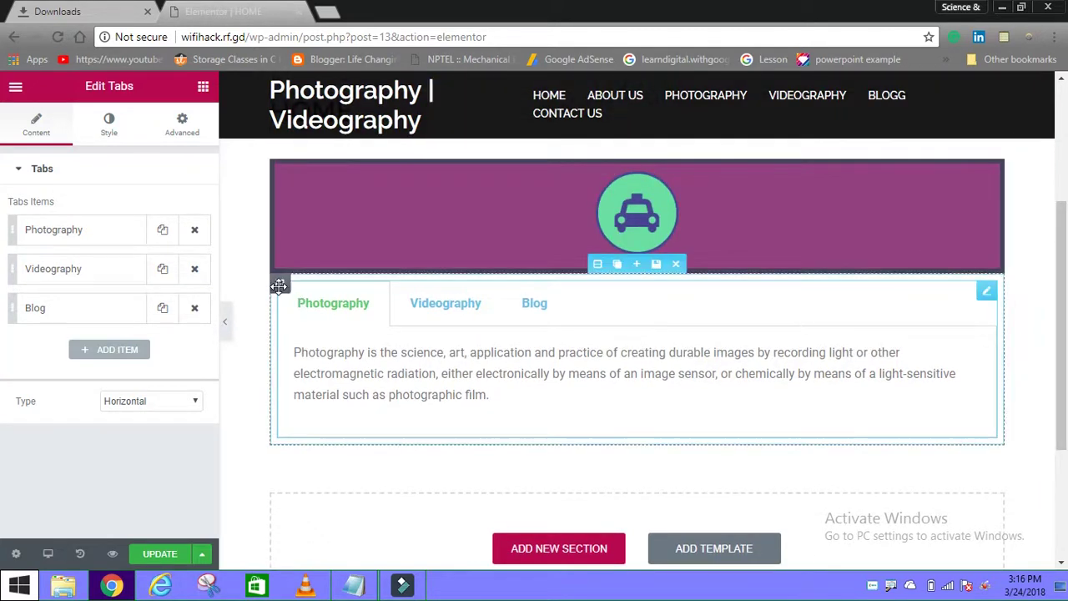
- Set the content position of the column holding the Tabs widget to Middle
{"action": "left_click", "coordinate": [279, 286]}
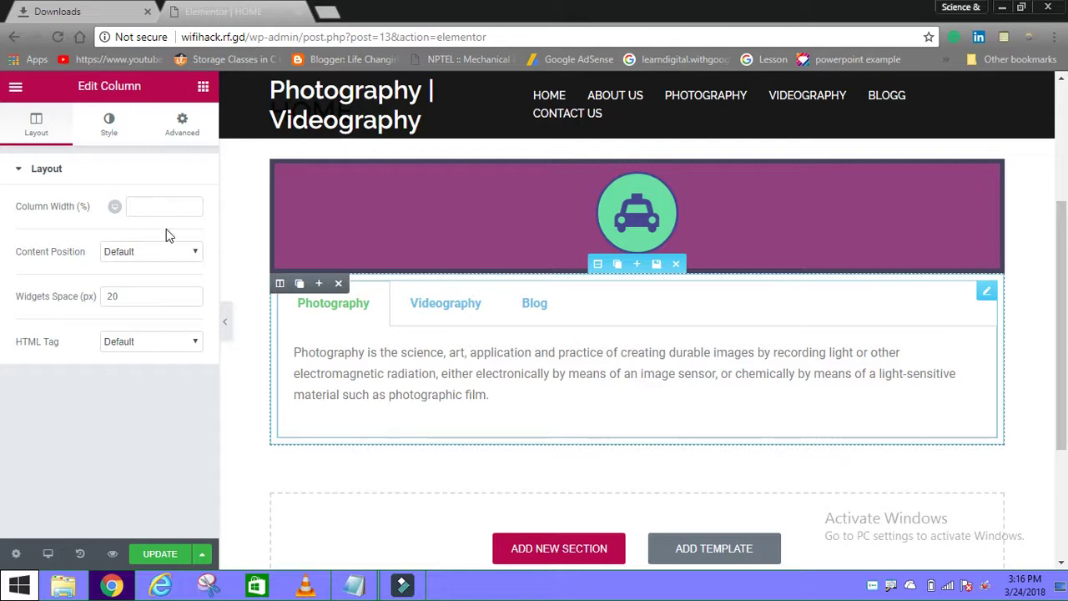
{"action": "left_click", "coordinate": [153, 252]}
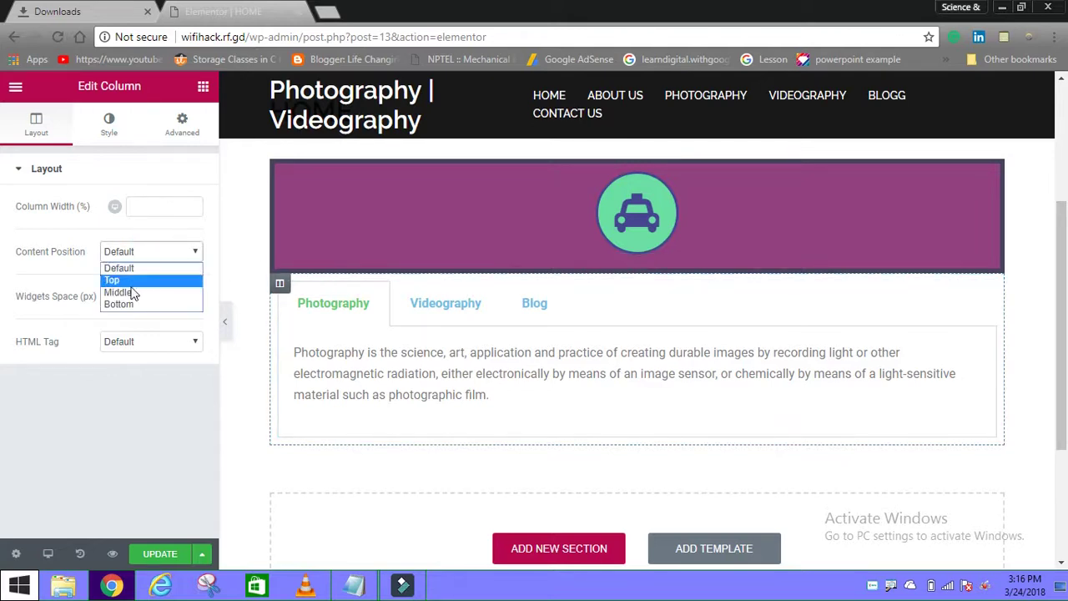
{"action": "left_click", "coordinate": [134, 290]}
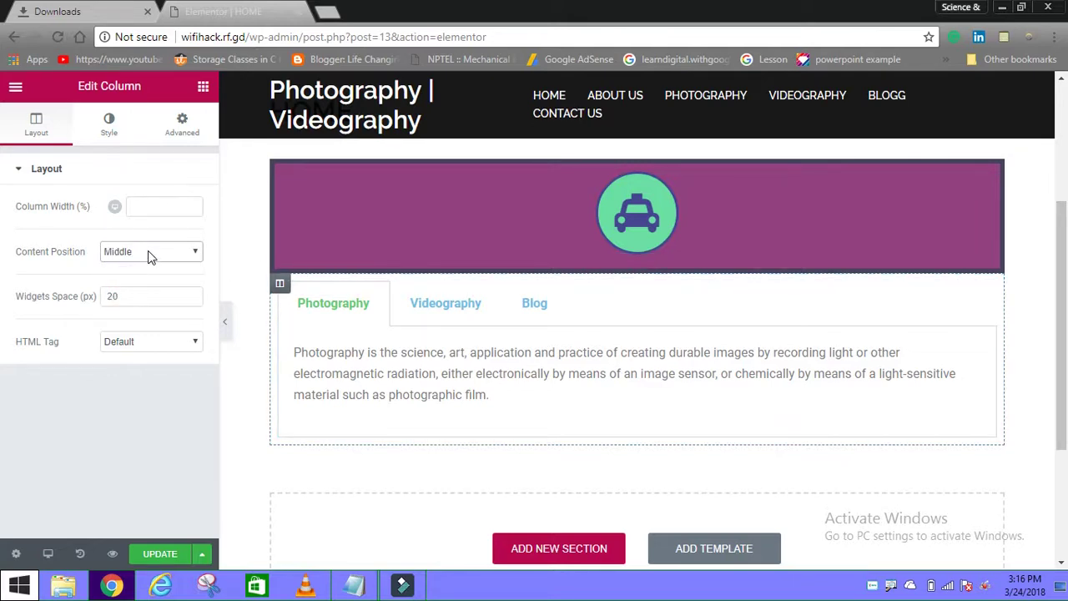
- Give the Tabs column a classic background and upload adult-blur-camera-368893 from the Downloads folder as its image
{"action": "left_click", "coordinate": [114, 125]}
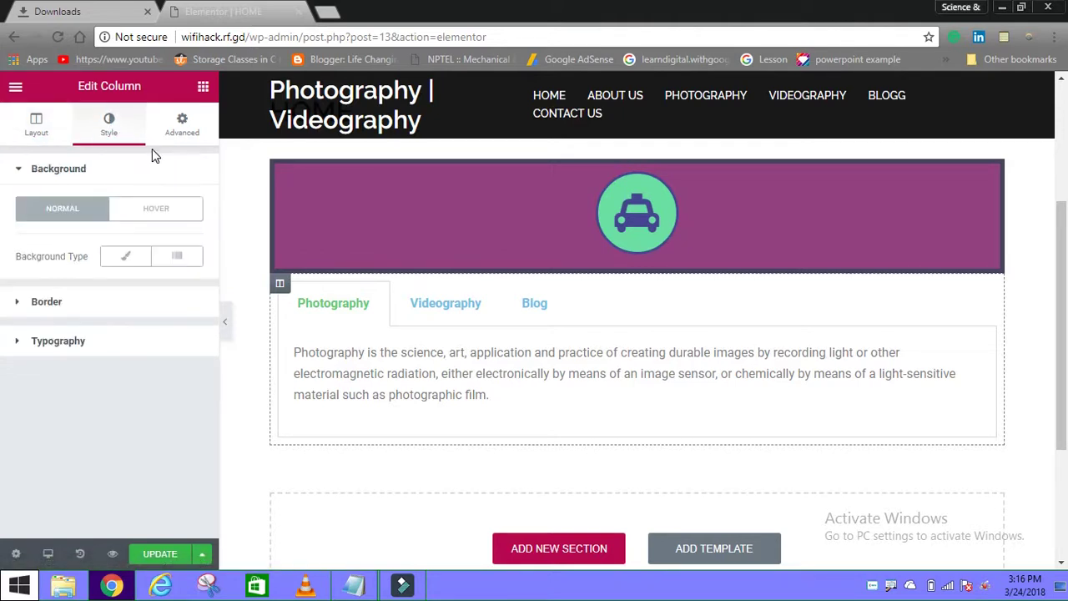
{"action": "left_click", "coordinate": [124, 258]}
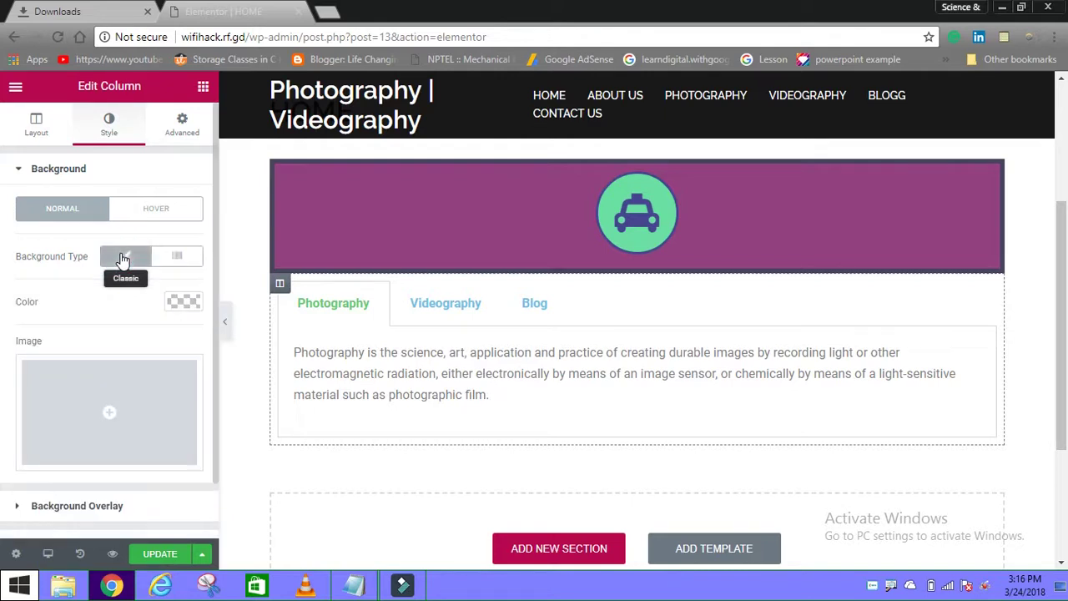
{"action": "left_click", "coordinate": [106, 412]}
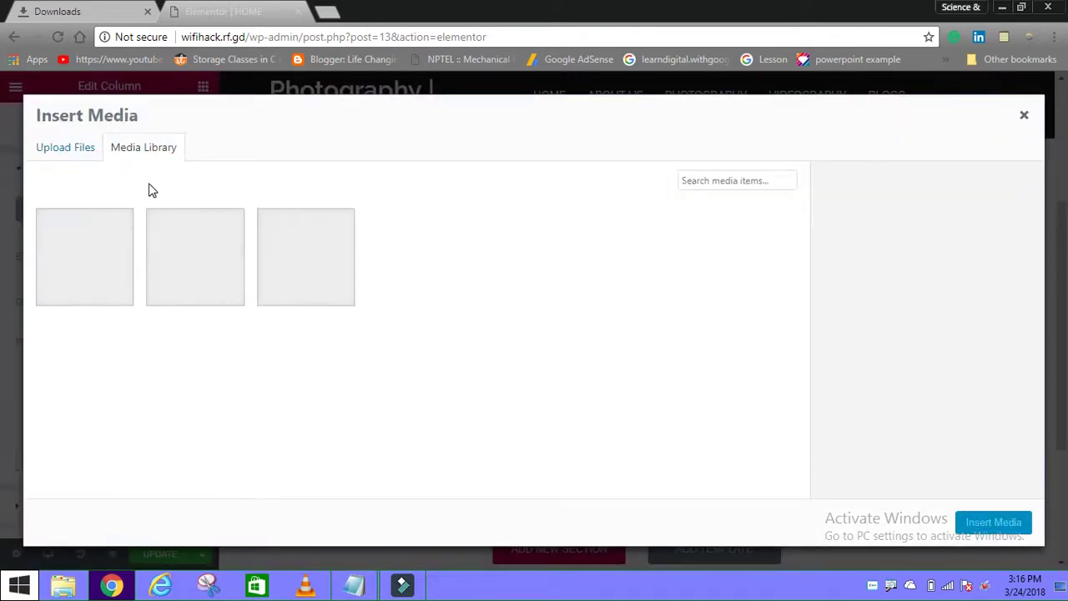
{"action": "left_click", "coordinate": [77, 160]}
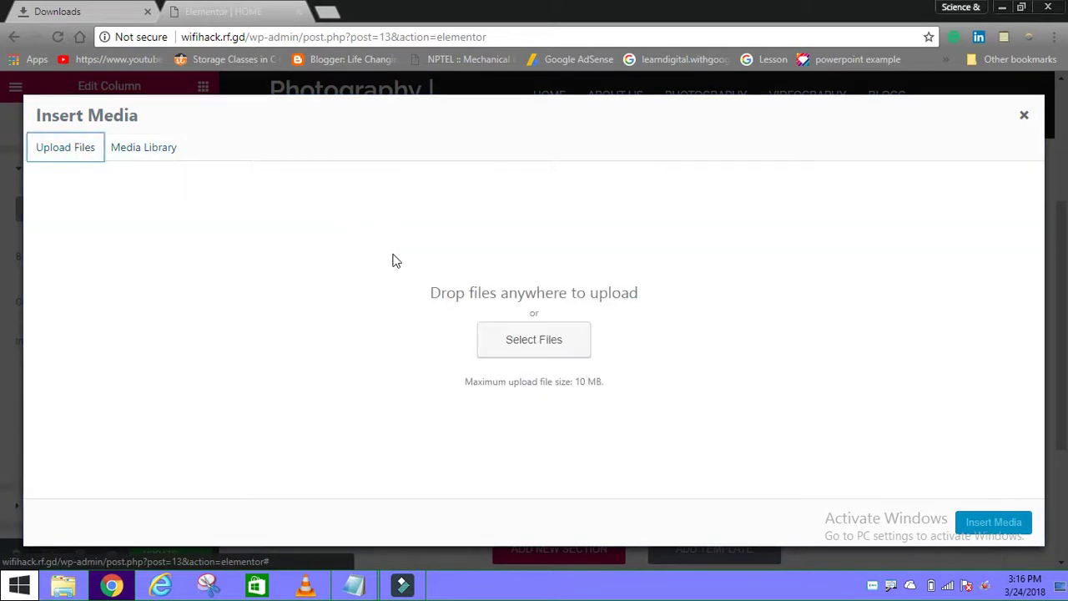
{"action": "left_click", "coordinate": [515, 349]}
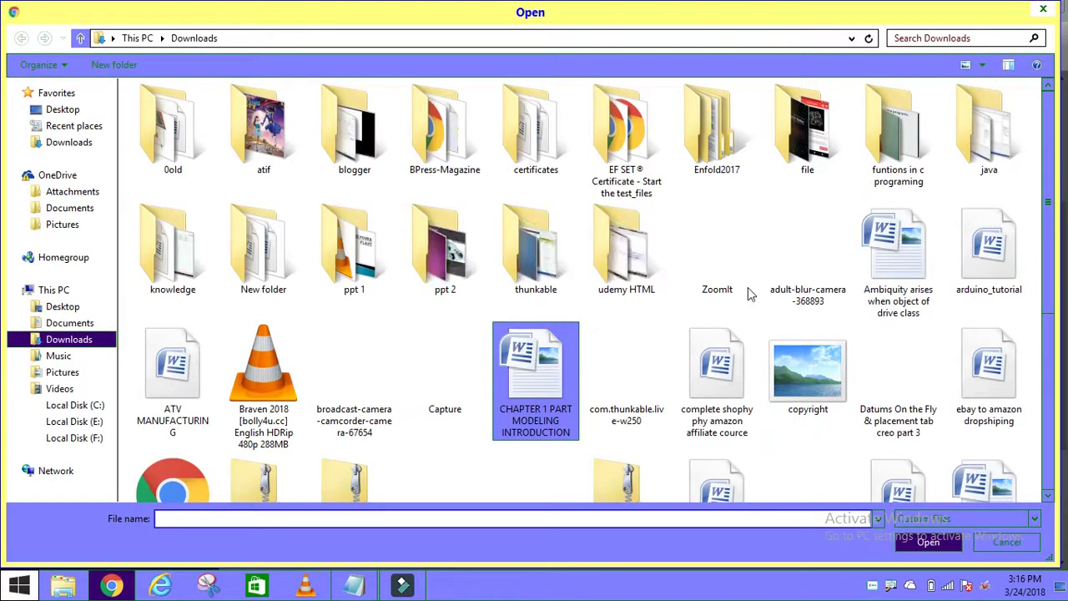
{"action": "left_click_drag", "start_coordinate": [1052, 185], "coordinate": [1064, 373]}
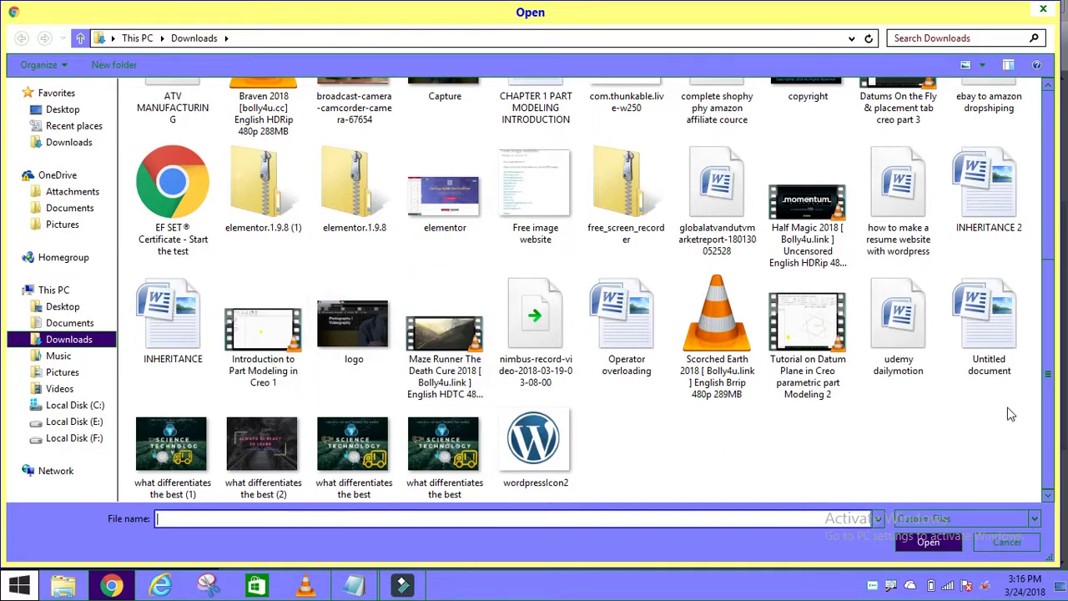
{"action": "left_click_drag", "start_coordinate": [1049, 401], "coordinate": [1051, 309]}
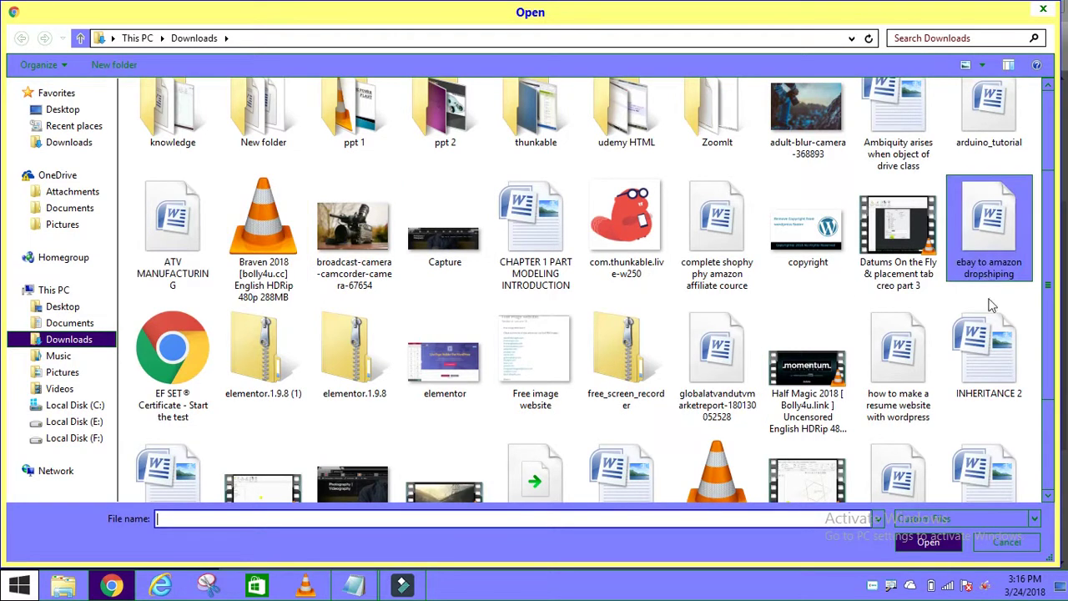
{"action": "left_click", "coordinate": [829, 129]}
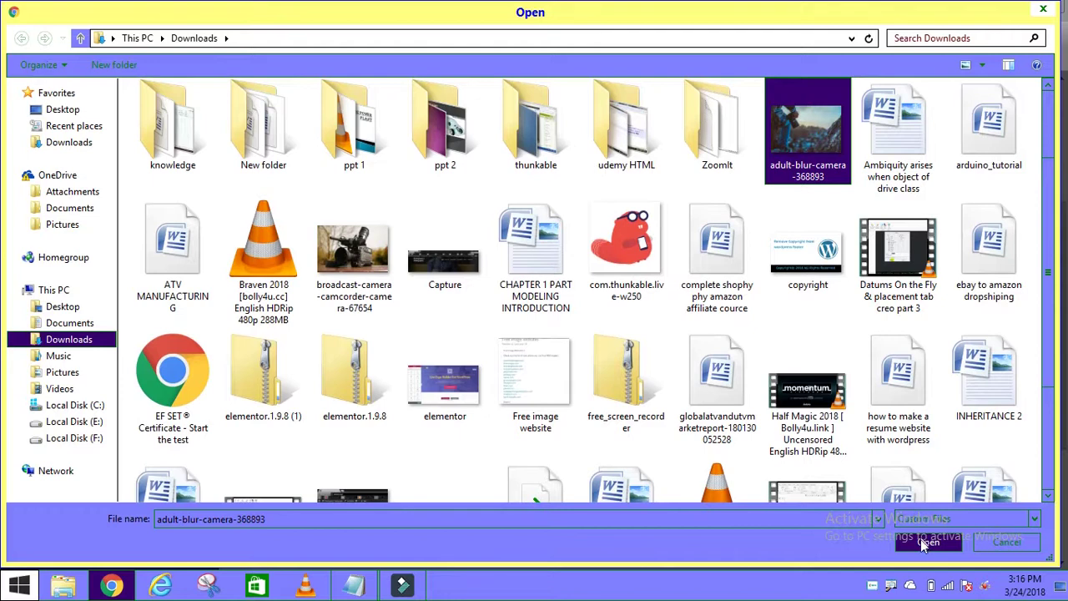
{"action": "left_click", "coordinate": [922, 541]}
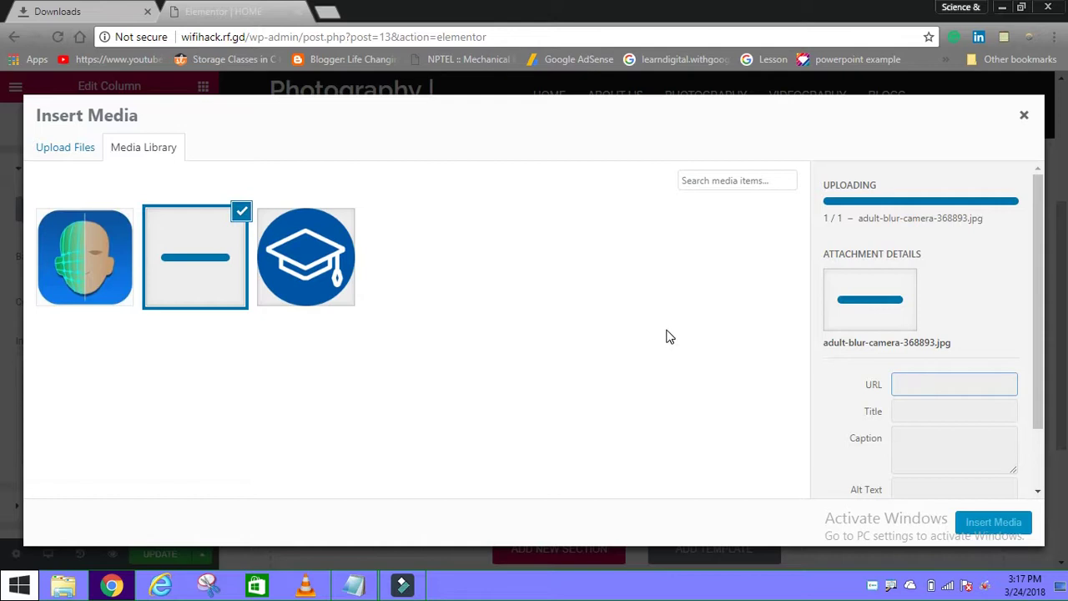
- Title the uploaded camera image "My photography" and use the same text as its alt text
{"action": "left_click", "coordinate": [1038, 265]}
{"action": "left_click_drag", "start_coordinate": [1041, 301], "coordinate": [1040, 342]}
{"action": "left_click_drag", "start_coordinate": [897, 330], "coordinate": [1014, 355]}
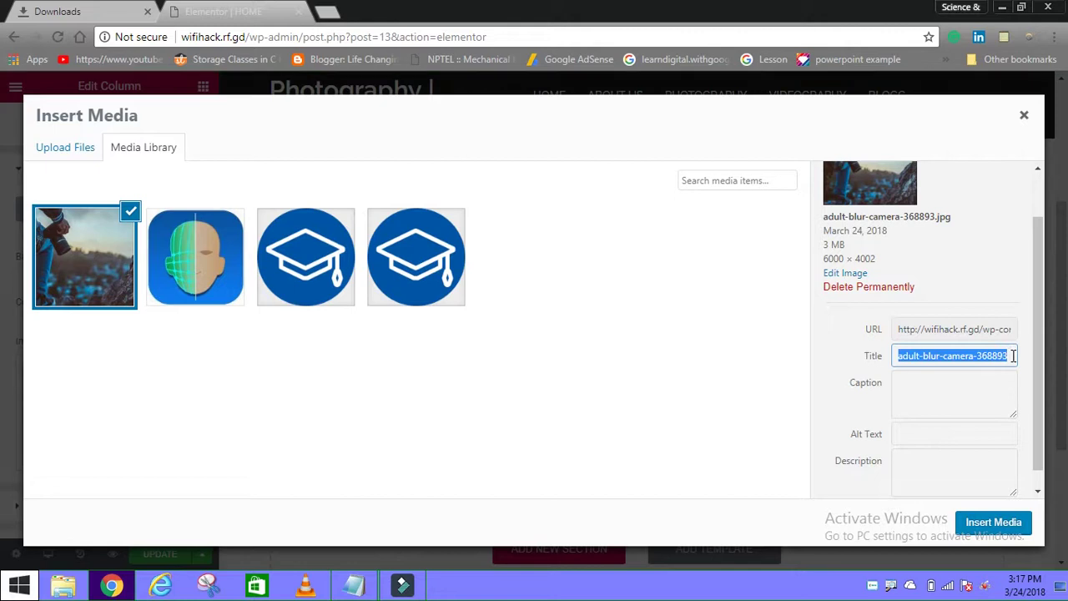
{"action": "type", "text": "My photography"}
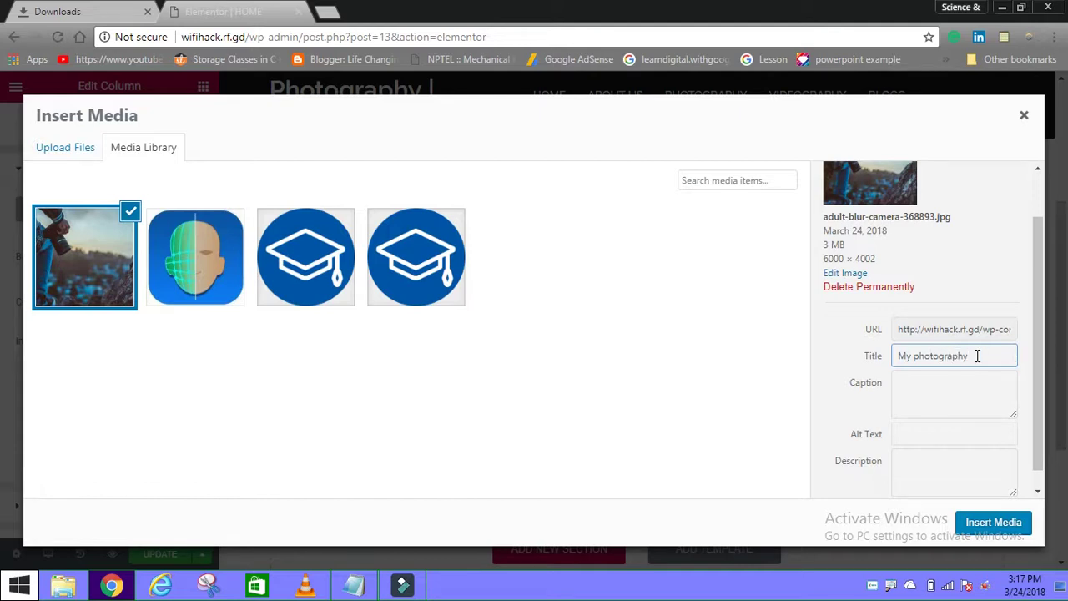
{"action": "left_click_drag", "start_coordinate": [977, 356], "coordinate": [886, 364]}
{"action": "key", "text": "ctrl+c"}
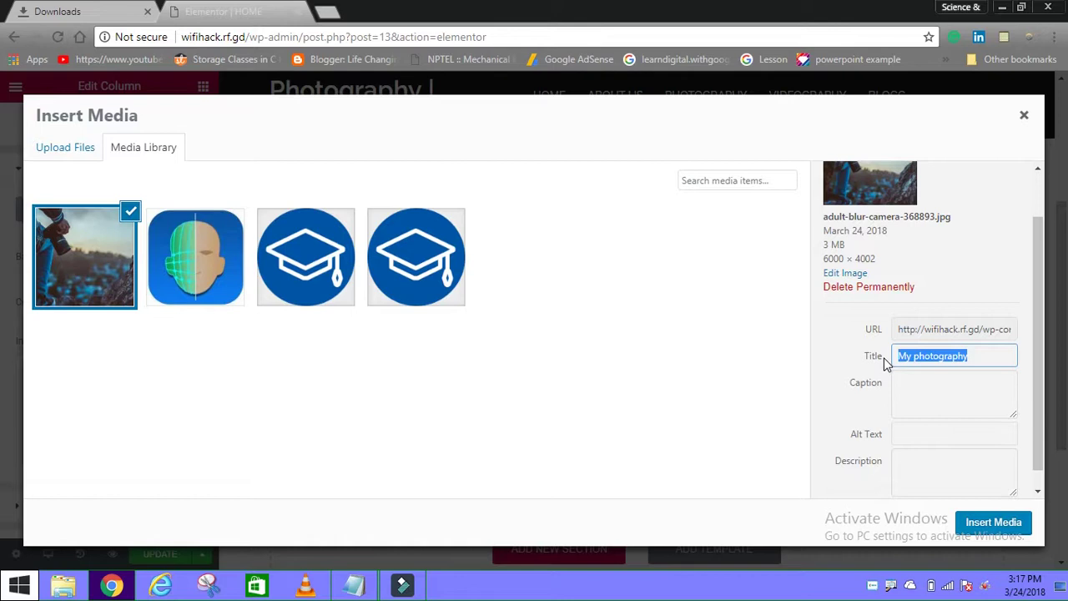
{"action": "left_click", "coordinate": [896, 435]}
{"action": "key", "text": "ctrl+v"}
- Insert the camera image as the Tabs column's background and update the page
{"action": "left_click", "coordinate": [973, 527]}
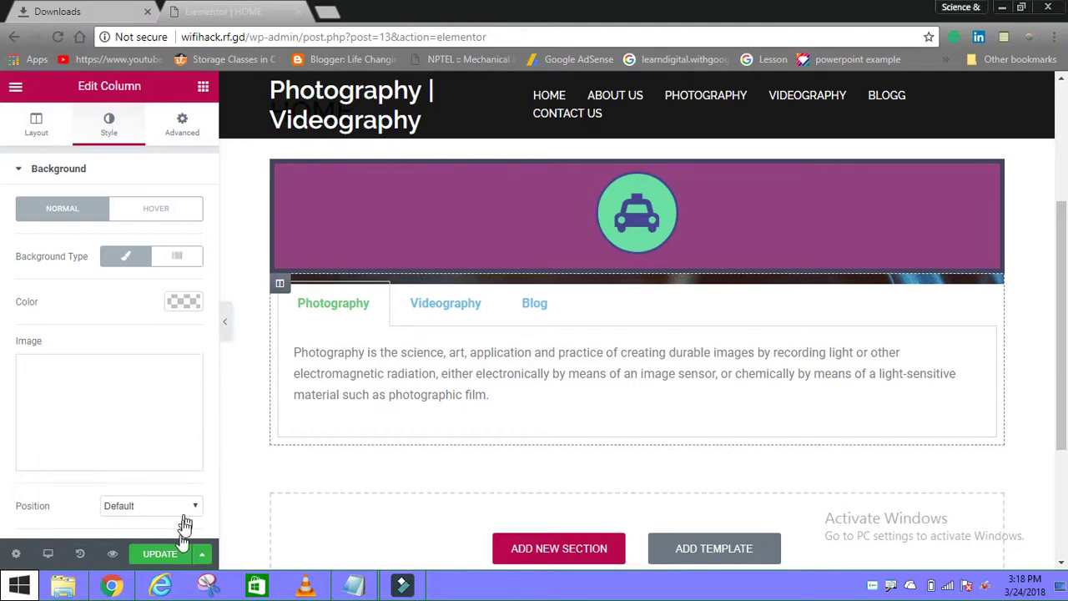
{"action": "left_click", "coordinate": [167, 554]}
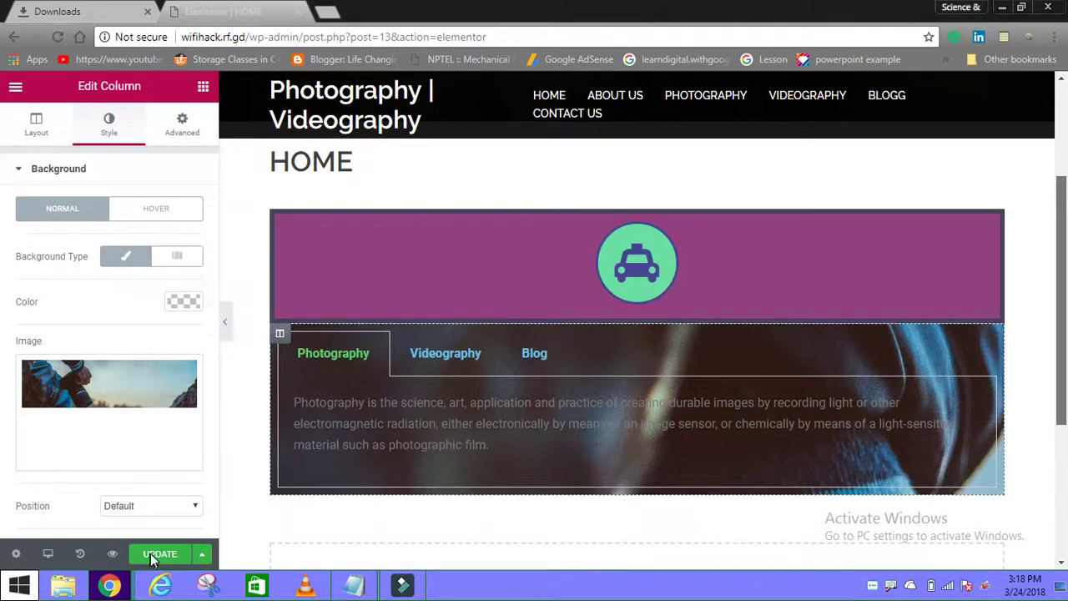
{"action": "left_click", "coordinate": [151, 553]}
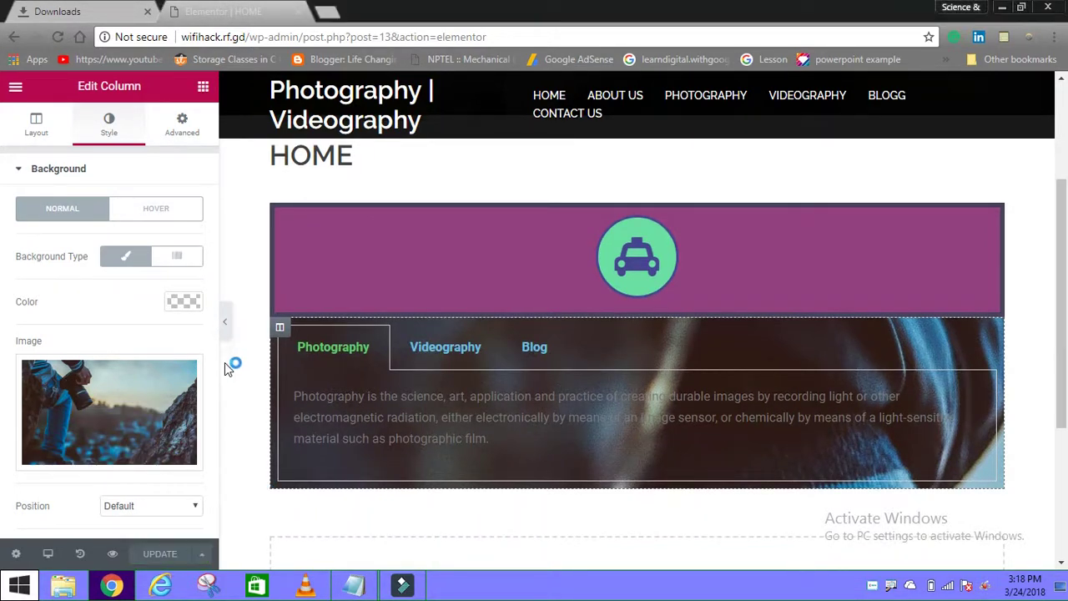
- Set the column background image's position to Center Center and close the Downloads browser tab
{"action": "left_click_drag", "start_coordinate": [215, 311], "coordinate": [219, 377]}
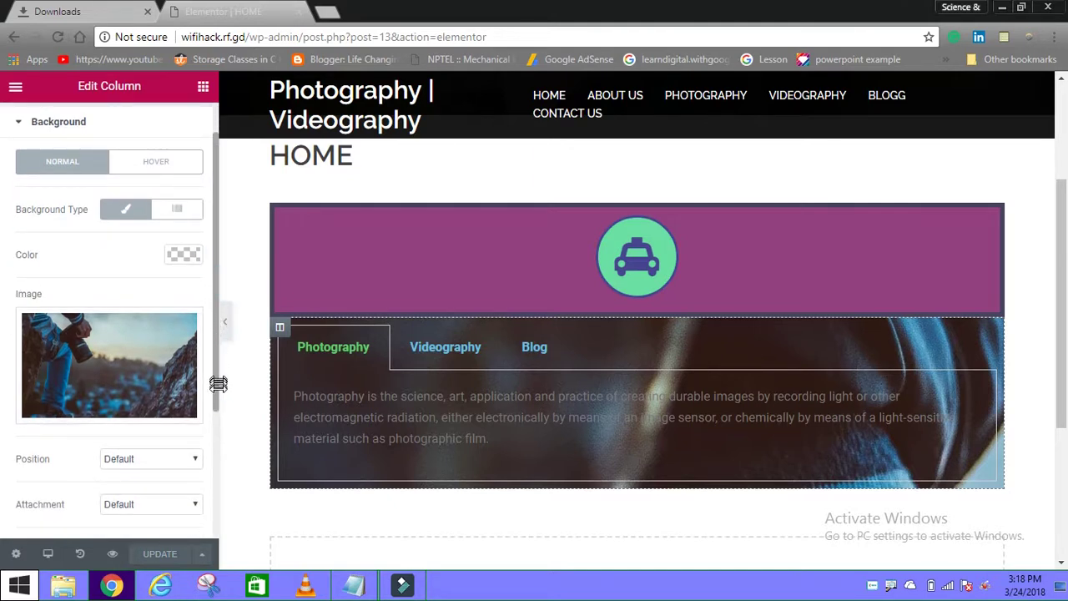
{"action": "scroll", "coordinate": [217, 410], "scroll_direction": "down", "scroll_amount": 3}
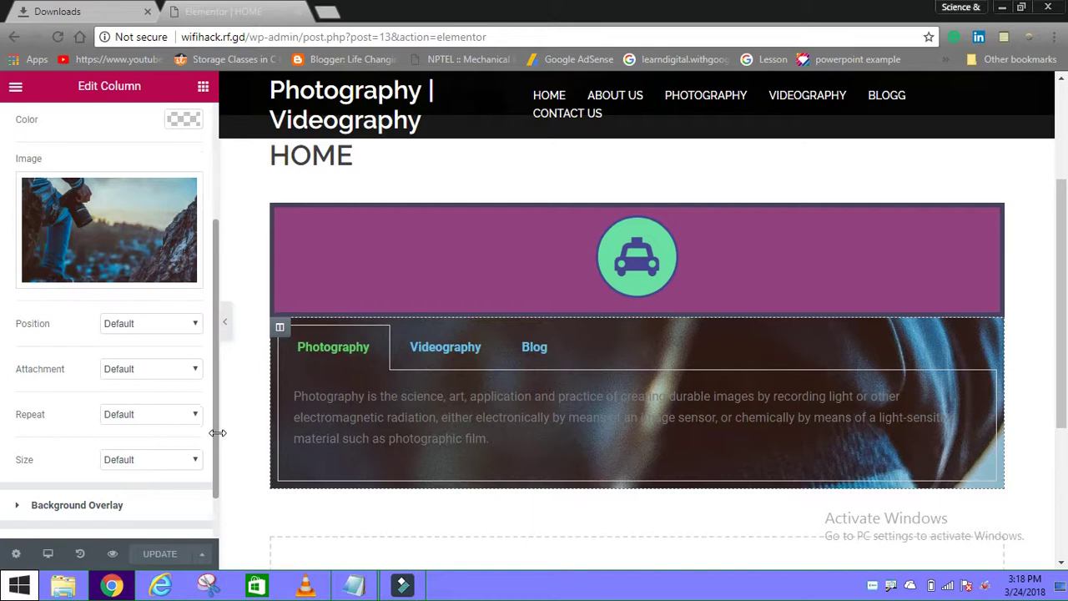
{"action": "scroll", "coordinate": [217, 432], "scroll_direction": "down", "scroll_amount": 1}
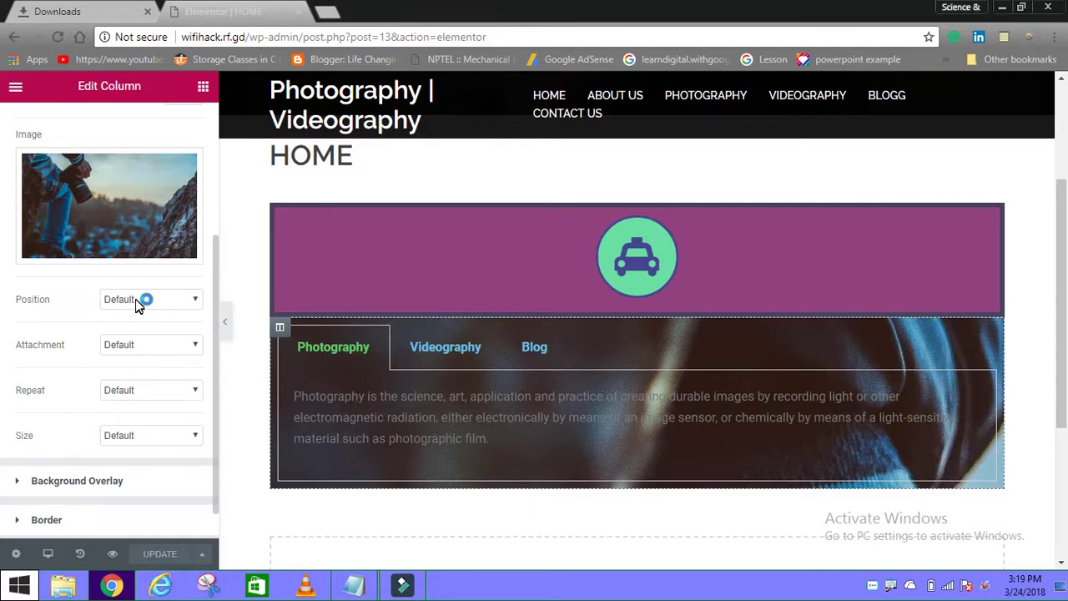
{"action": "left_click", "coordinate": [139, 300]}
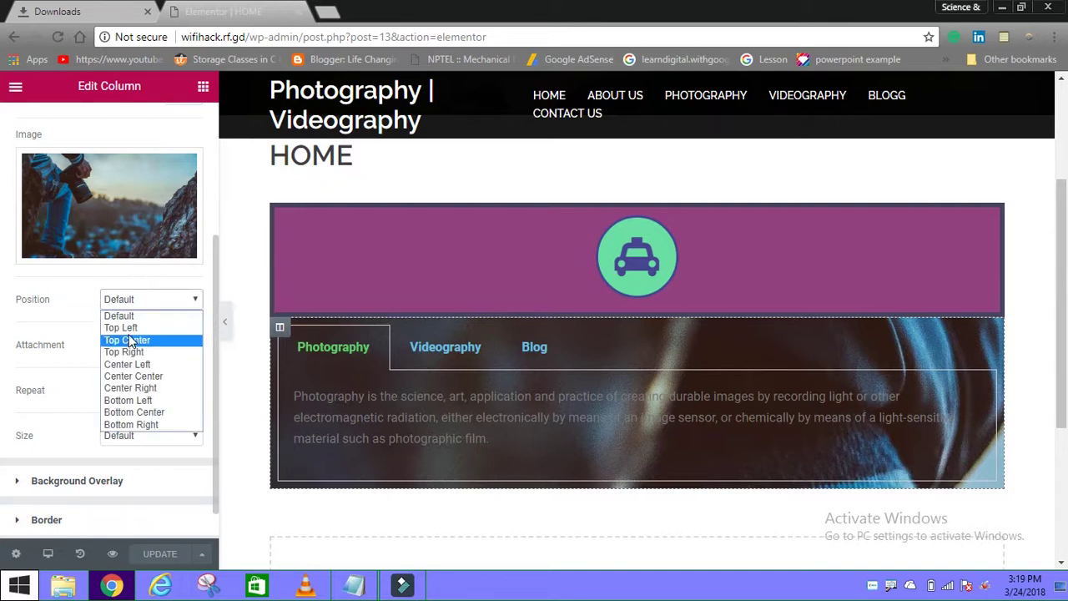
{"action": "left_click", "coordinate": [131, 383]}
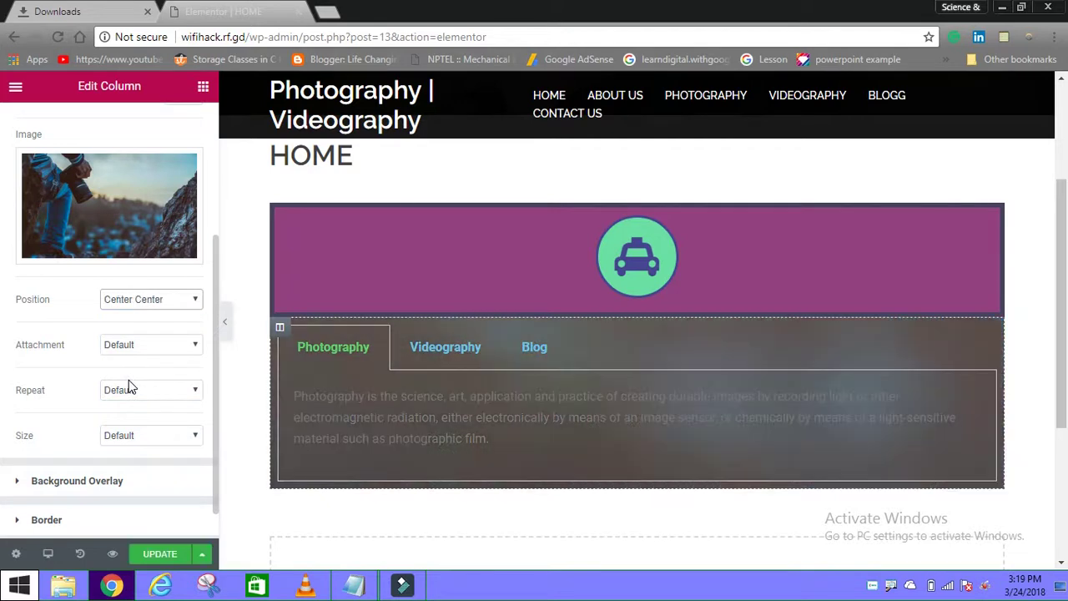
{"action": "left_click", "coordinate": [148, 16]}
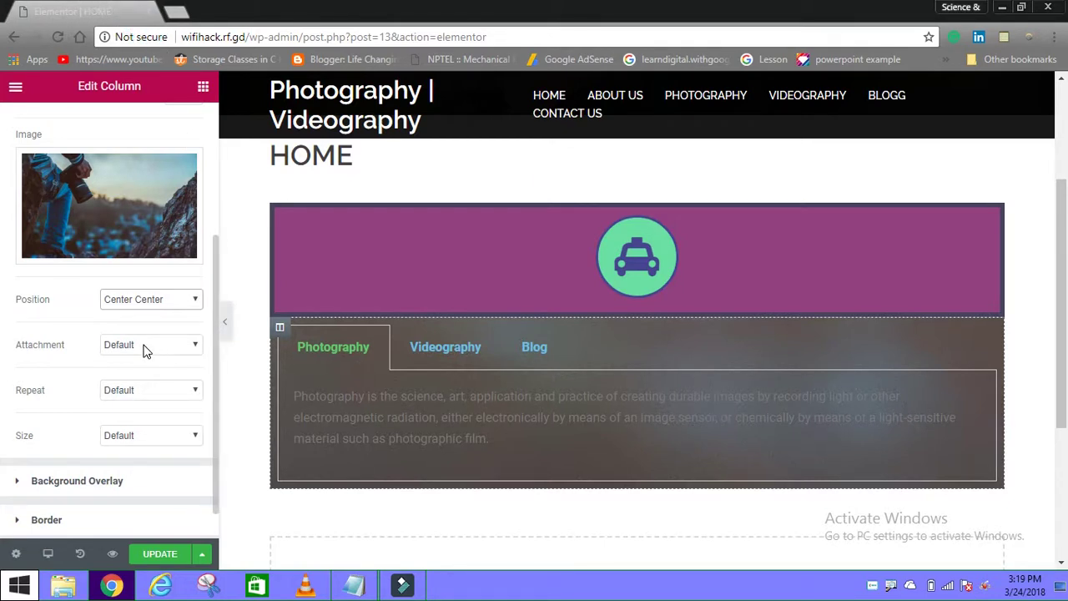
- Set the column background image's attachment to Fixed, repeat to No-repeat and size to Cover
{"action": "left_click", "coordinate": [143, 345]}
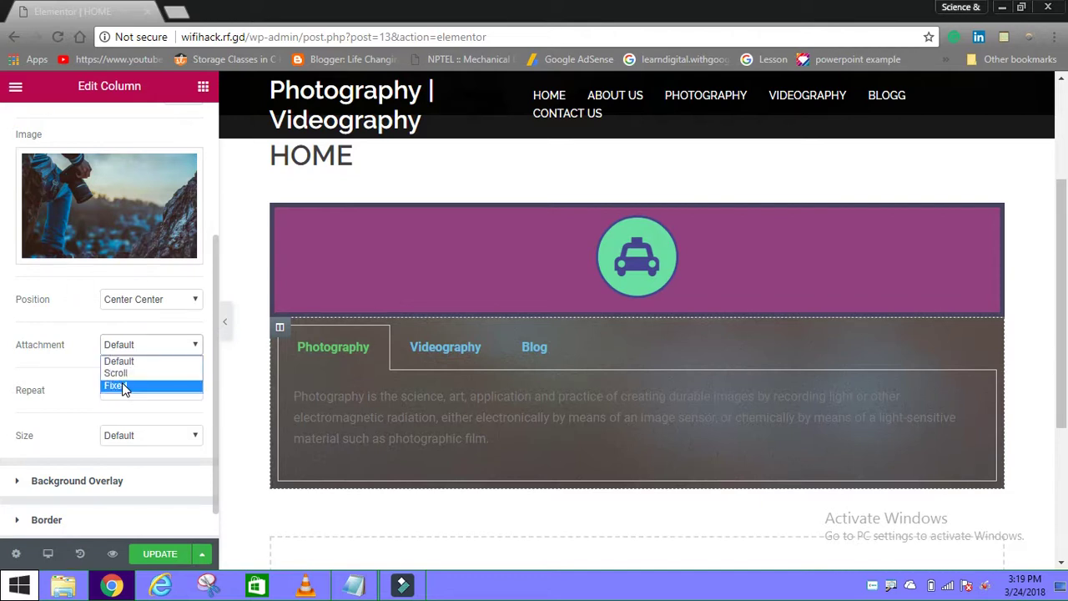
{"action": "left_click", "coordinate": [123, 387]}
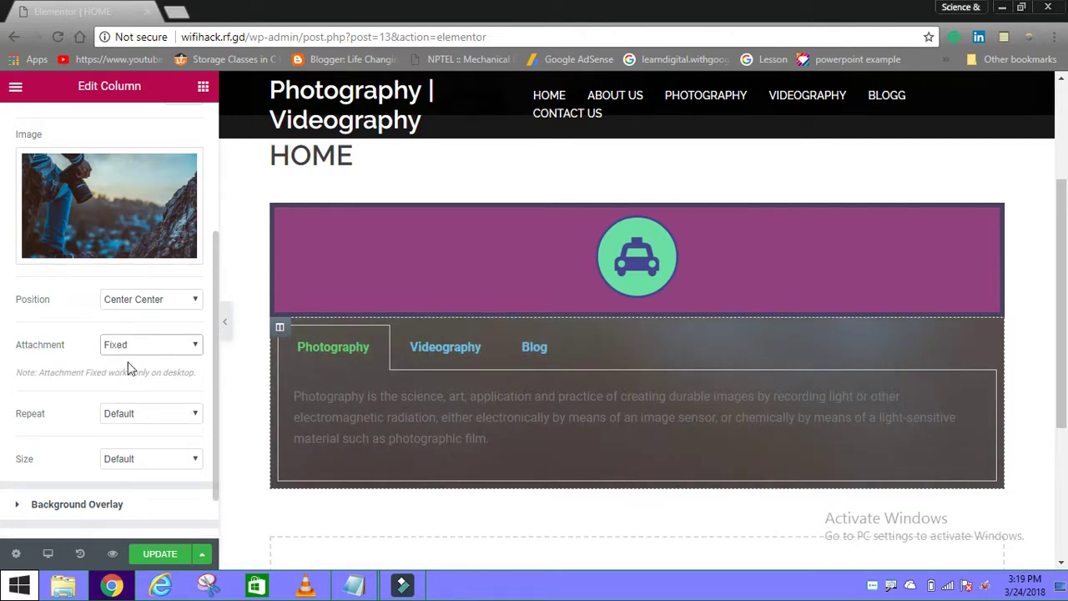
{"action": "left_click", "coordinate": [137, 413]}
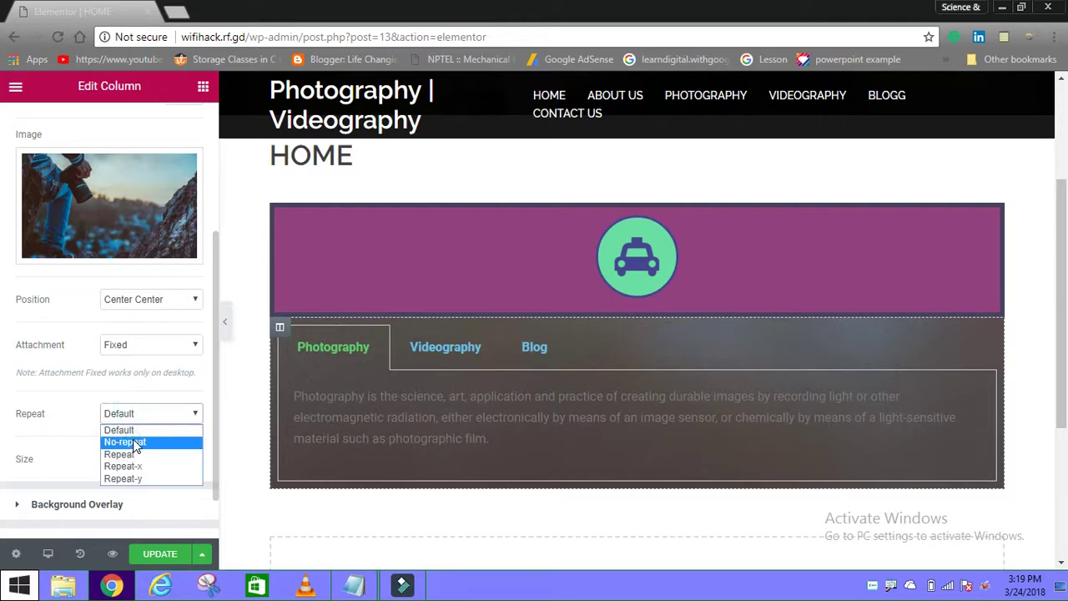
{"action": "left_click", "coordinate": [134, 443]}
{"action": "left_click", "coordinate": [141, 459]}
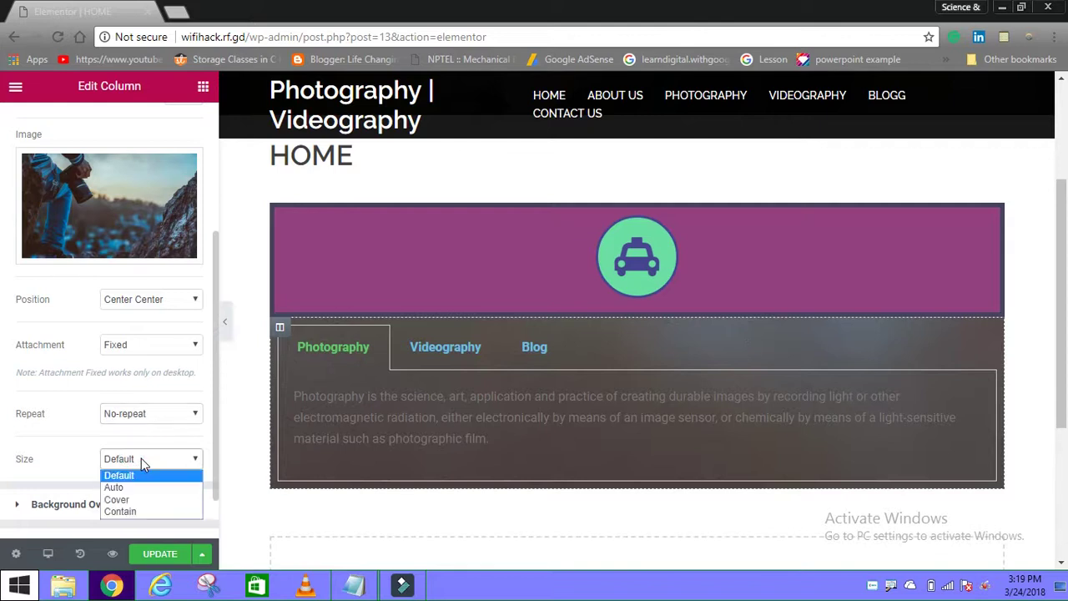
{"action": "left_click", "coordinate": [129, 501]}
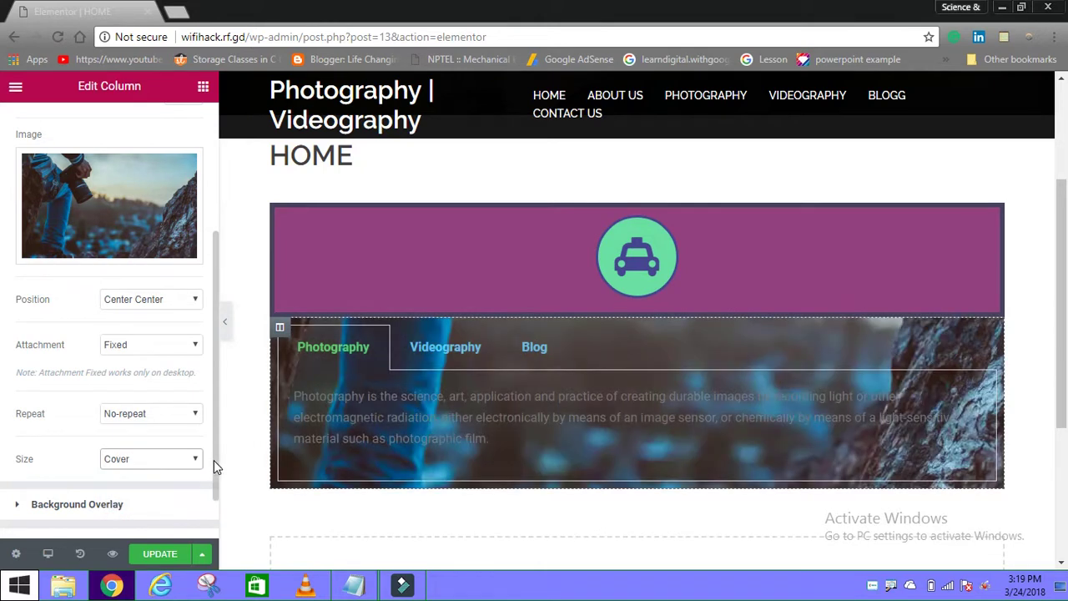
- Add a classic background overlay to the Tabs column with the light blue color #6ec1e4
{"action": "left_click_drag", "start_coordinate": [214, 464], "coordinate": [215, 525]}
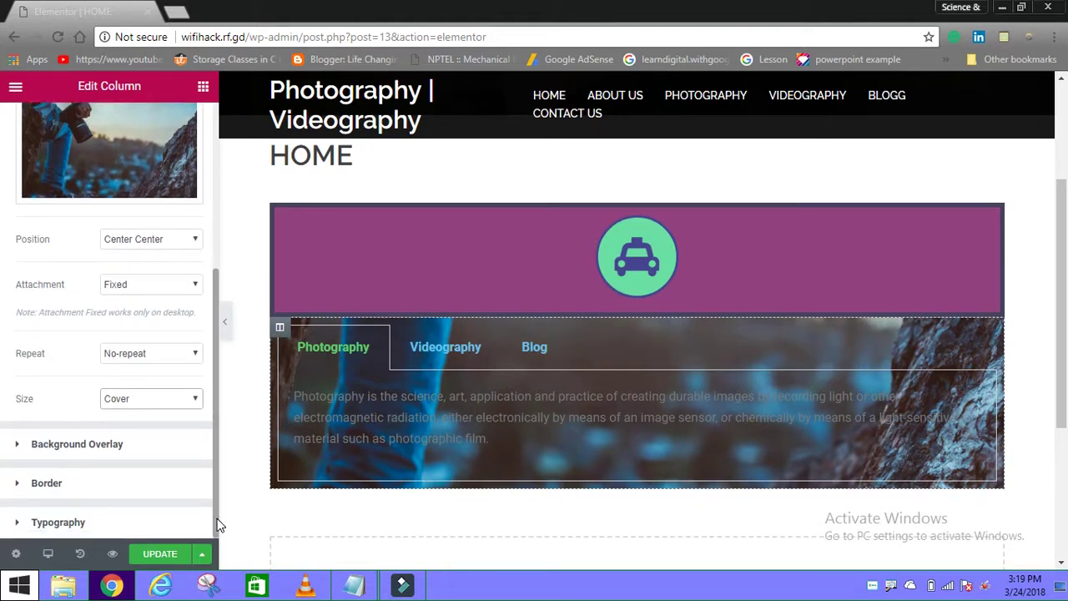
{"action": "left_click", "coordinate": [95, 444]}
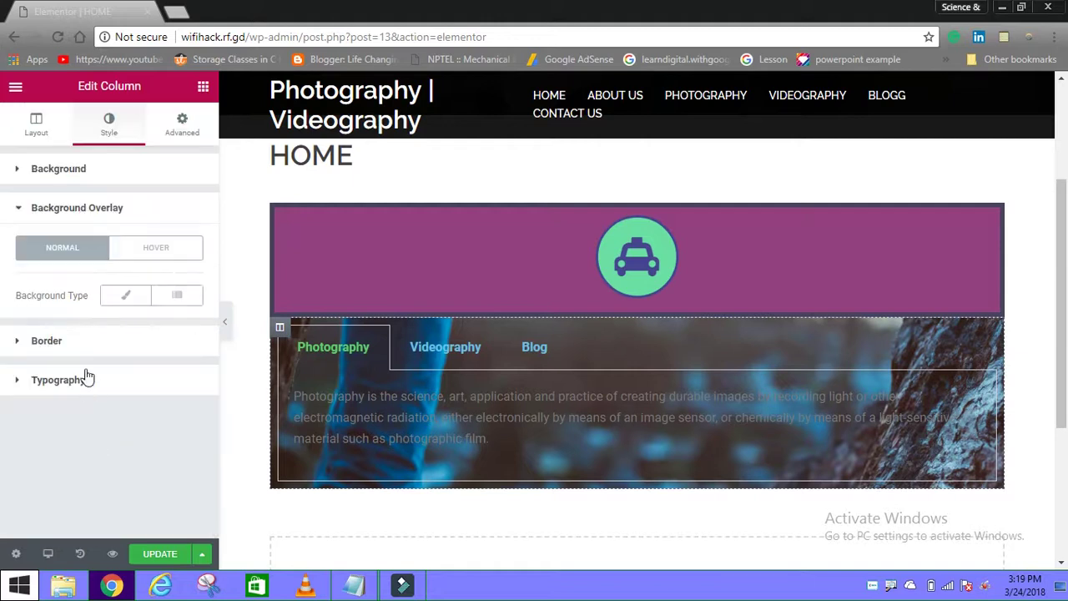
{"action": "left_click", "coordinate": [128, 299]}
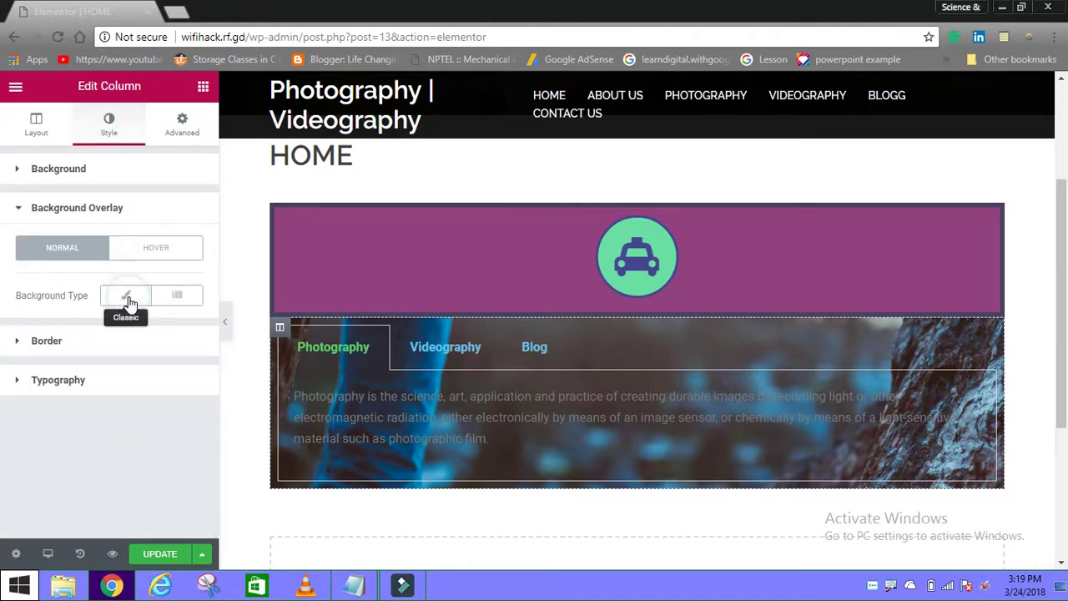
{"action": "left_click", "coordinate": [184, 341]}
{"action": "left_click", "coordinate": [92, 374]}
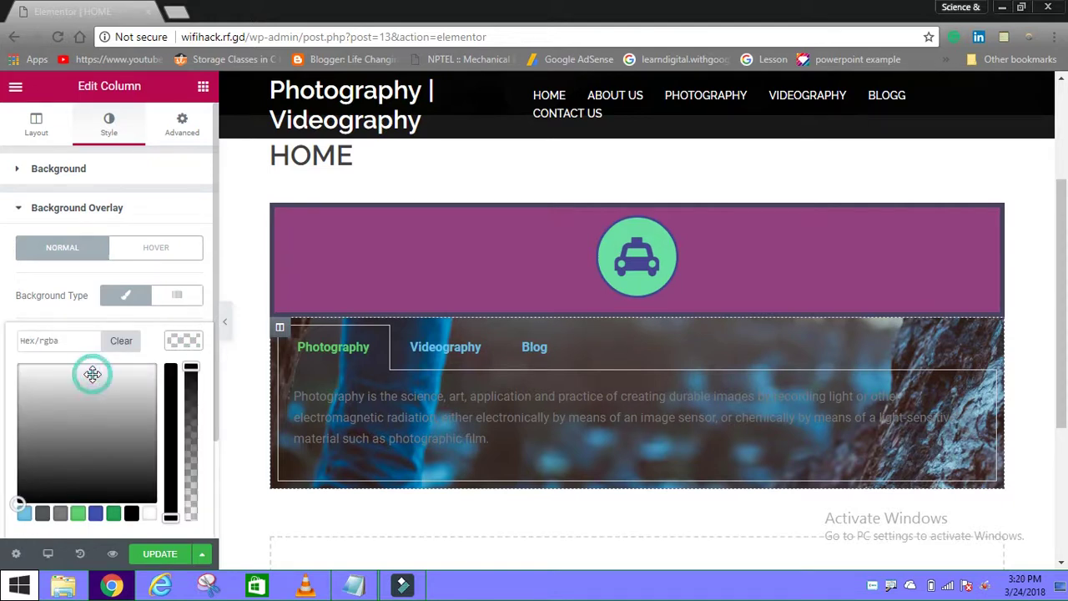
{"action": "left_click", "coordinate": [58, 385]}
{"action": "left_click_drag", "start_coordinate": [44, 386], "coordinate": [112, 374]}
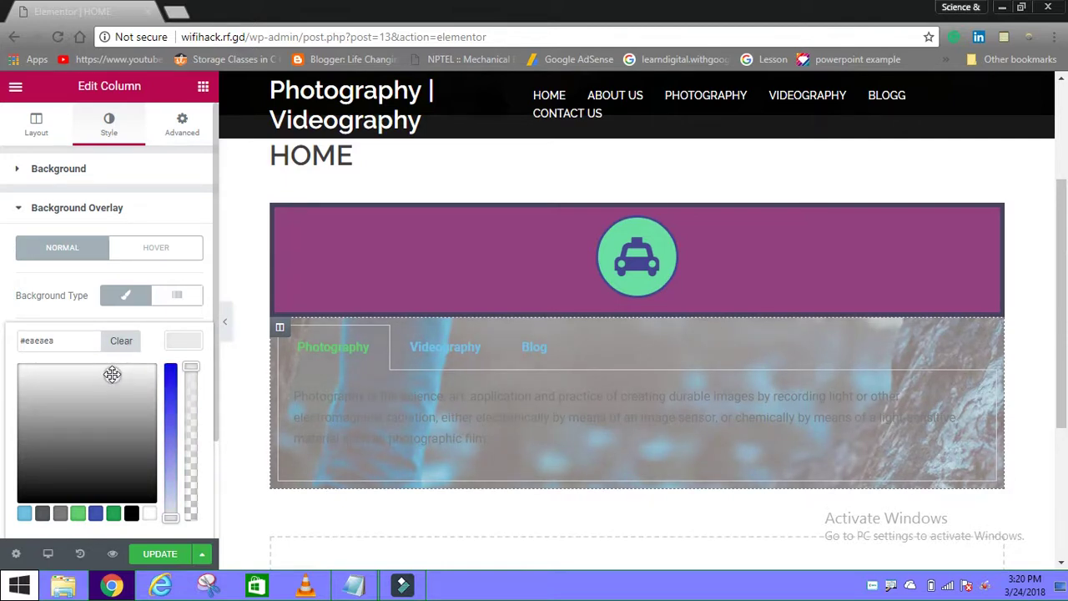
{"action": "left_click", "coordinate": [24, 513]}
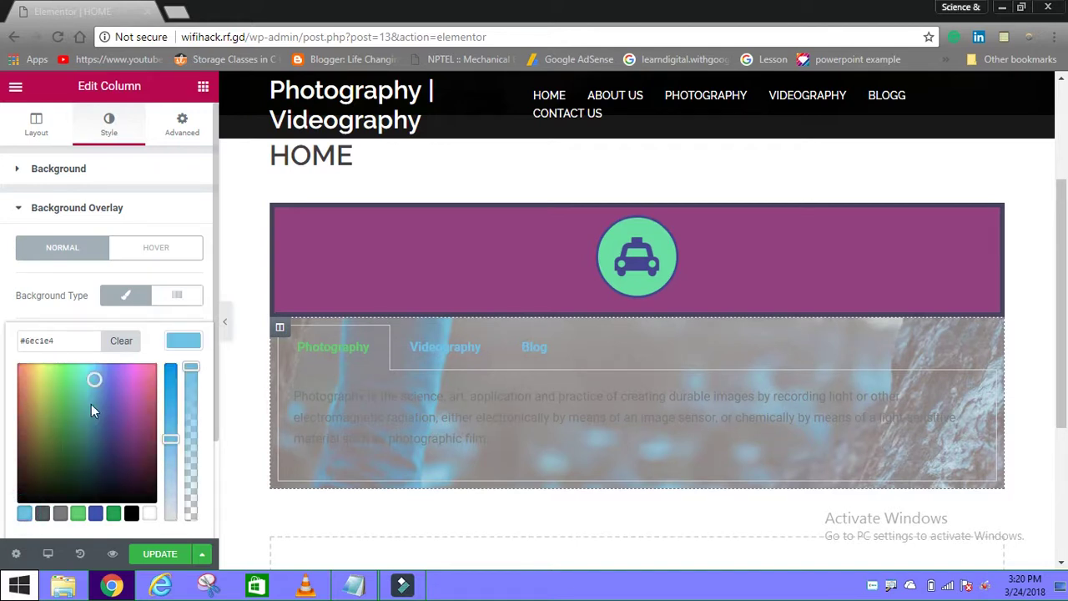
- Change the column's background overlay color to dark purple #39103a and update the page
{"action": "left_click", "coordinate": [92, 382]}
{"action": "left_click_drag", "start_coordinate": [95, 415], "coordinate": [134, 473]}
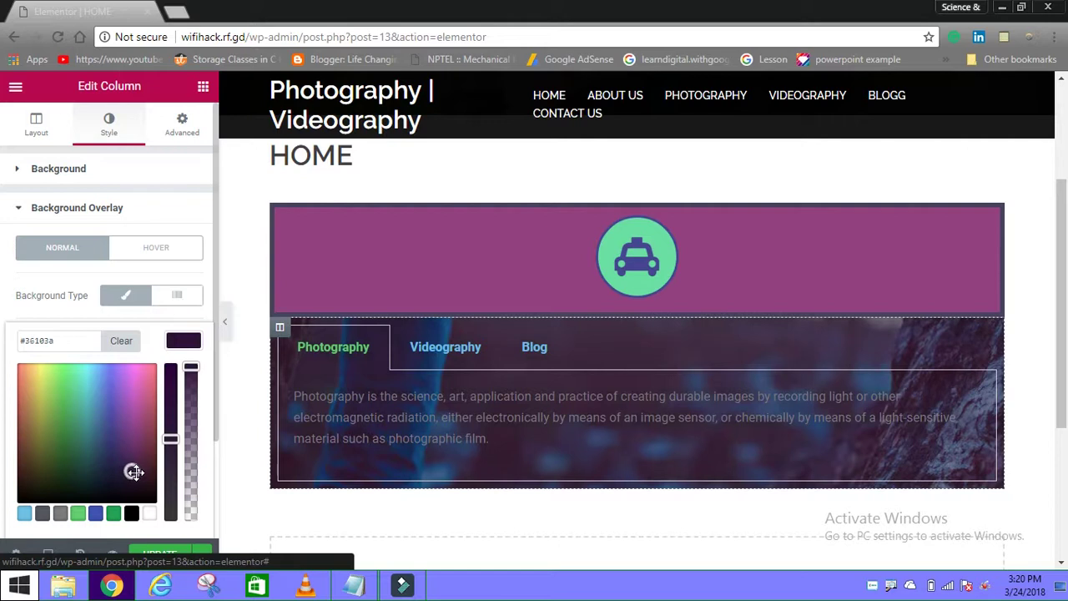
{"action": "left_click", "coordinate": [163, 555]}
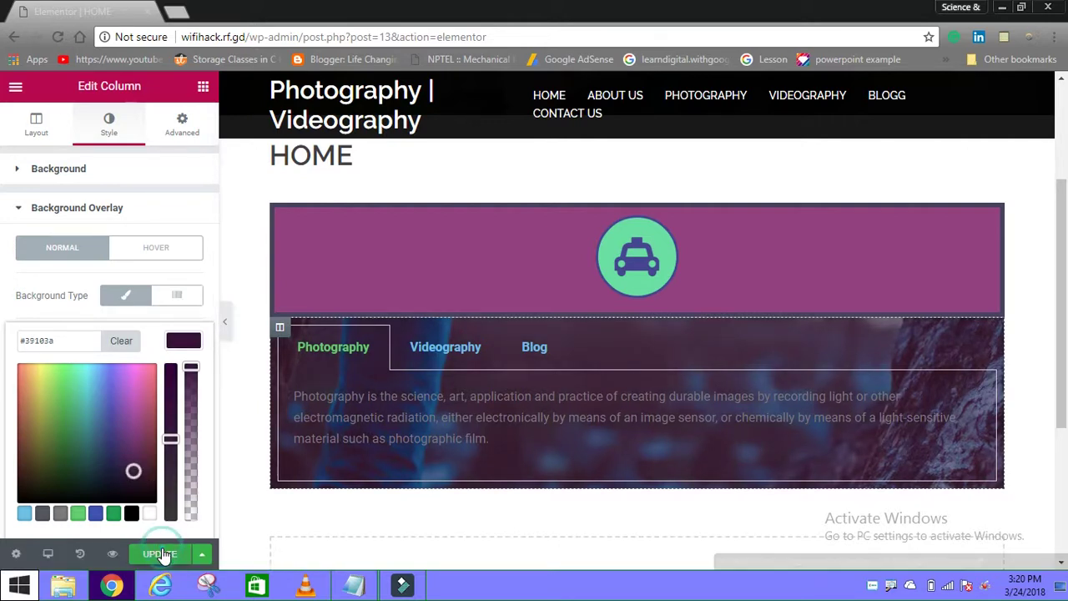
- Check how the tabs and their content look over the column's fixed background image and overlay
{"action": "left_click", "coordinate": [441, 352]}
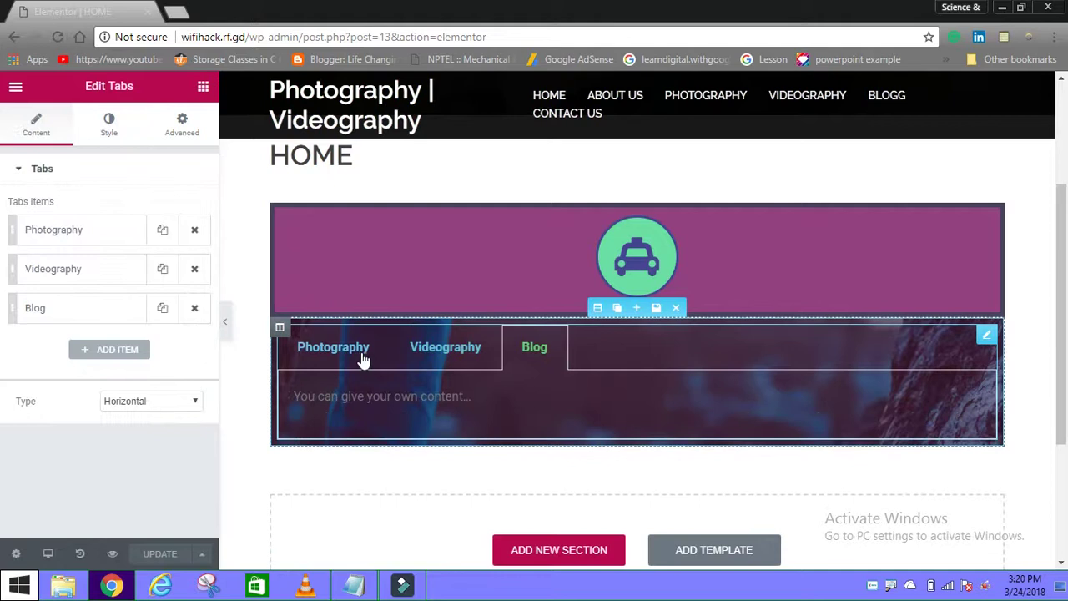
{"action": "left_click", "coordinate": [348, 356]}
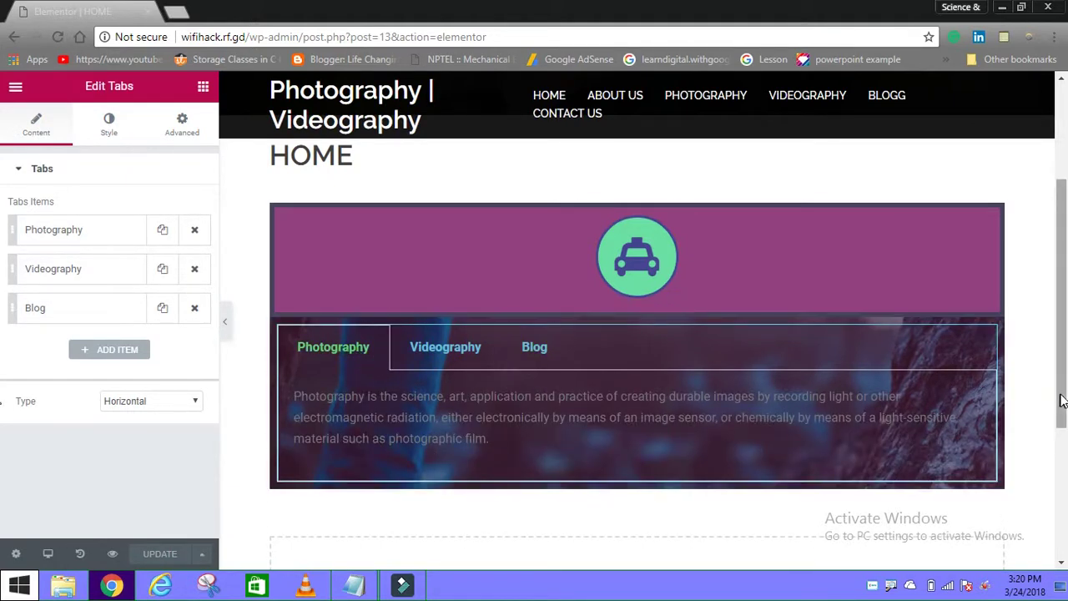
{"action": "left_click_drag", "start_coordinate": [1063, 423], "coordinate": [1063, 428]}
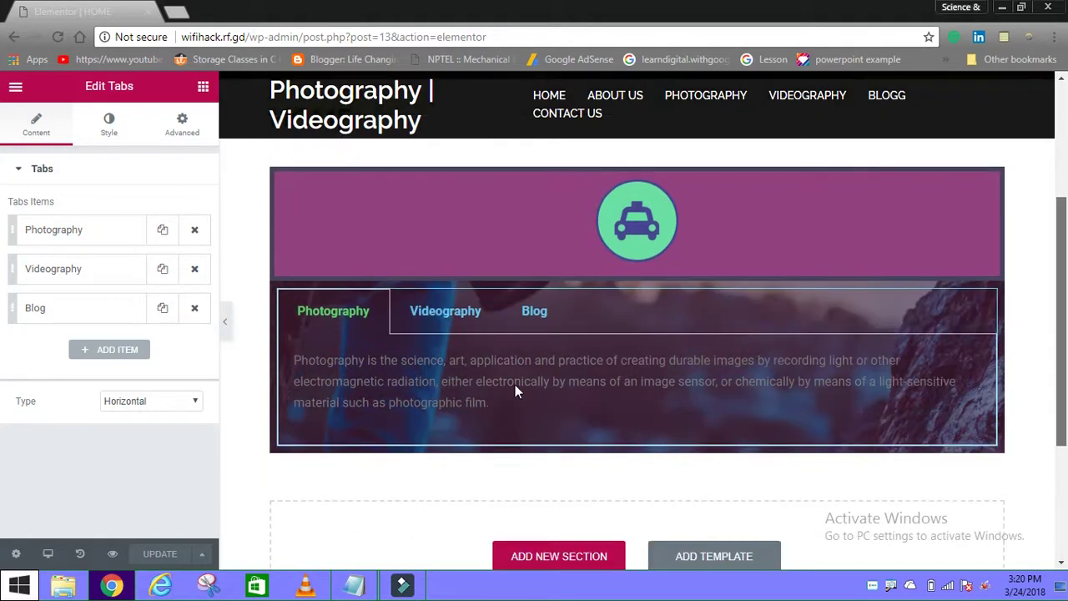
{"action": "scroll", "coordinate": [515, 390], "scroll_direction": "down", "scroll_amount": 1}
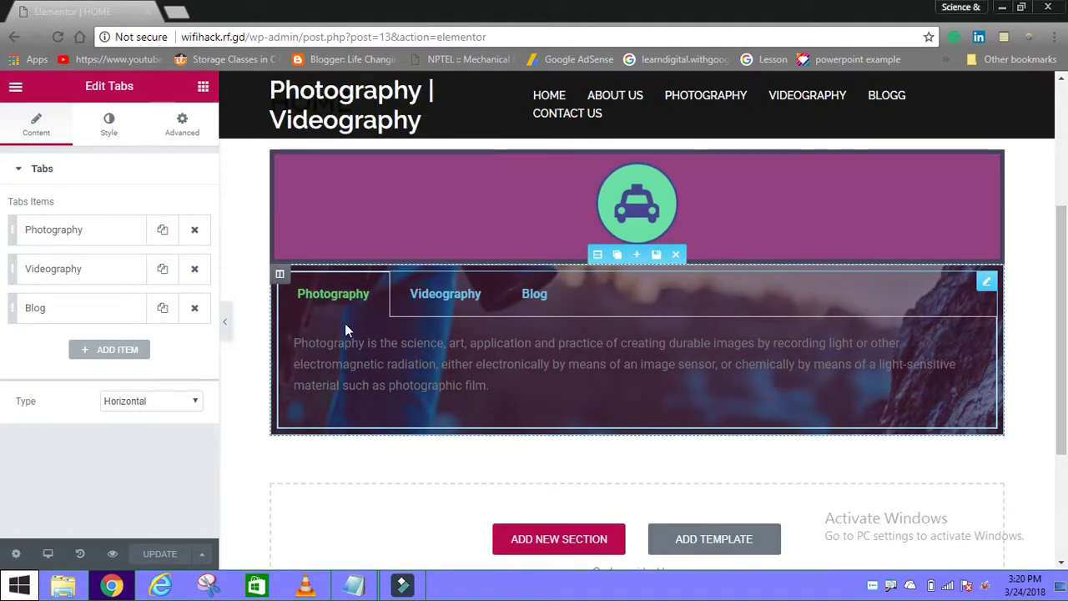
{"action": "mouse_move", "coordinate": [990, 284]}
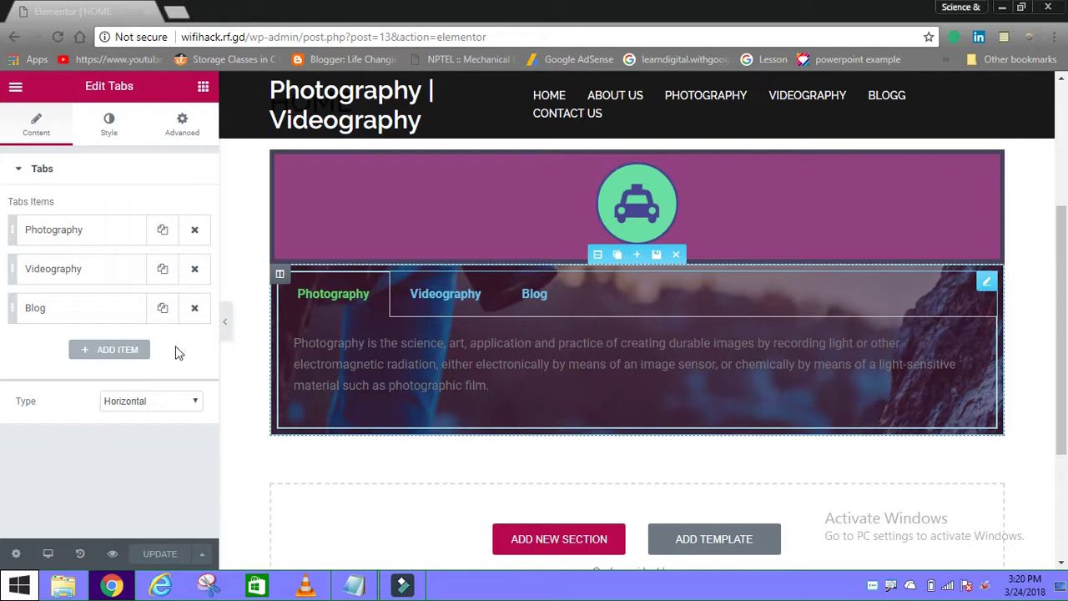
- Examine the Tabs widget's Style and Advanced settings, including its Element Style and Background options
{"action": "left_click", "coordinate": [111, 123]}
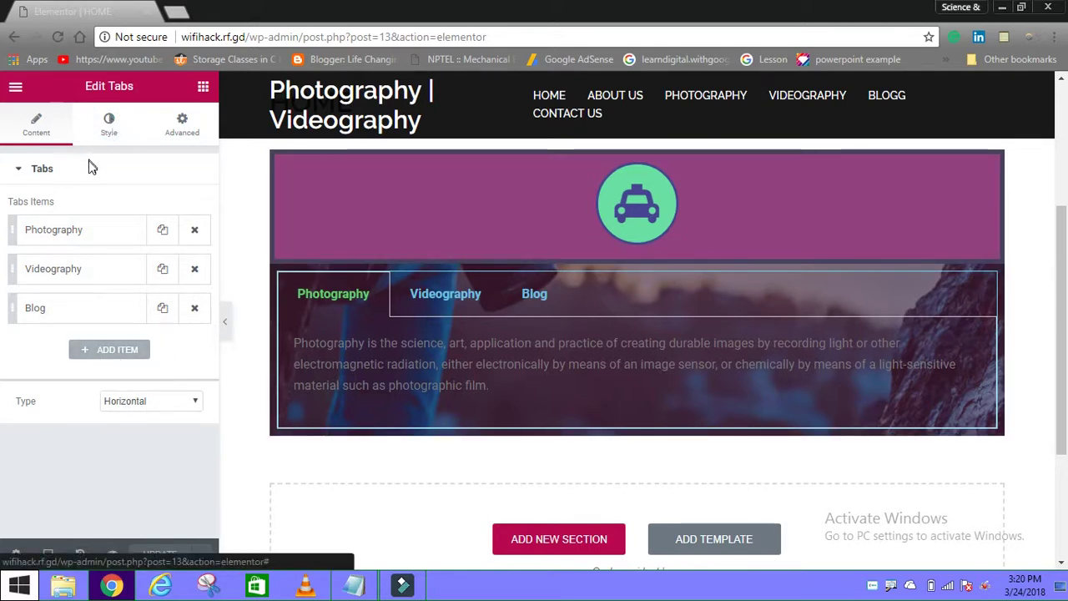
{"action": "left_click", "coordinate": [72, 170]}
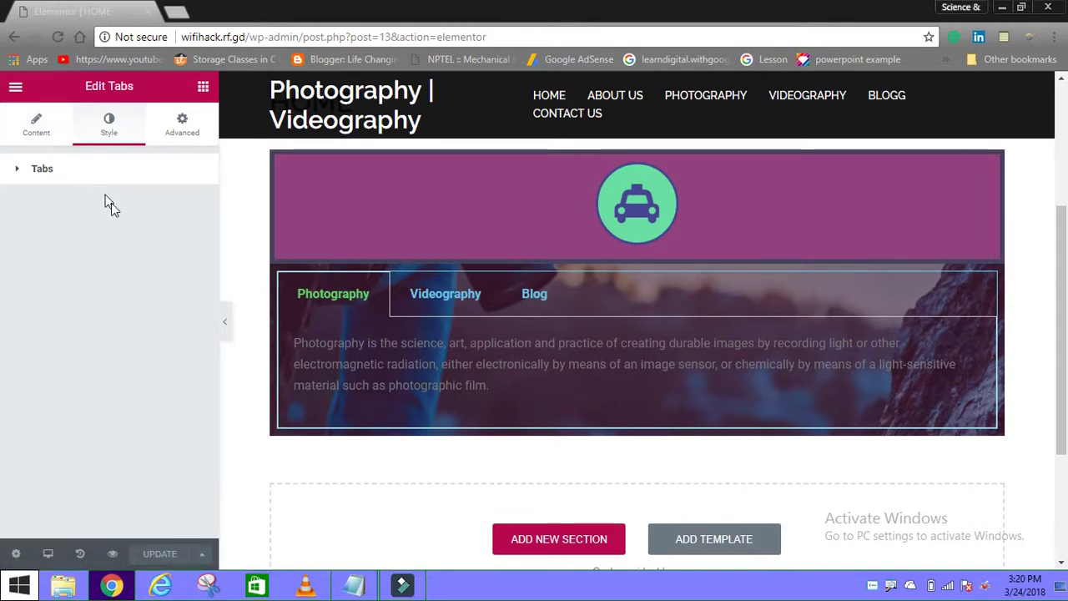
{"action": "left_click", "coordinate": [183, 121]}
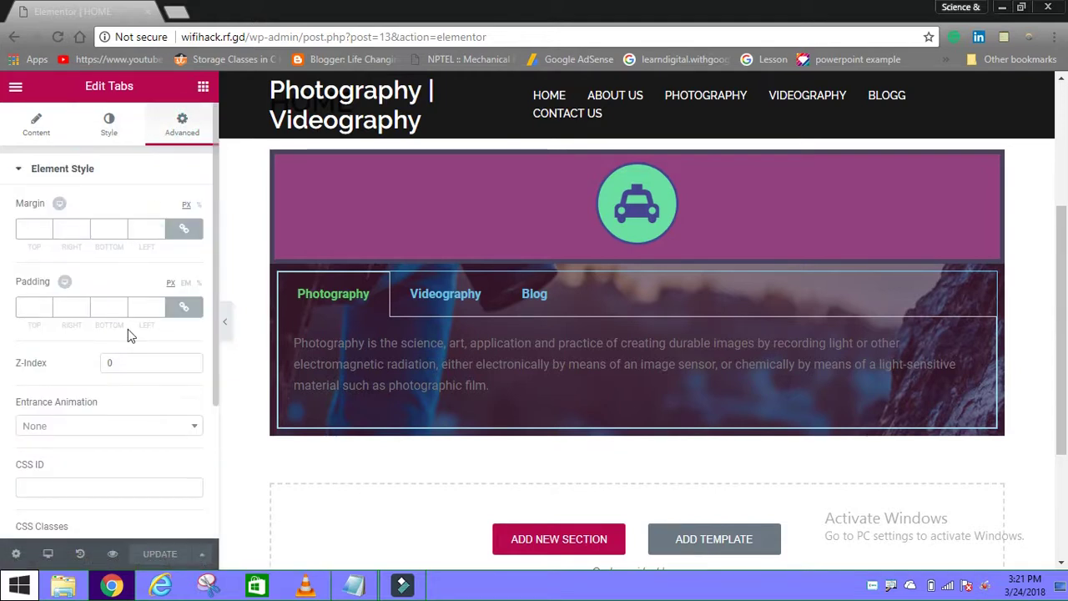
{"action": "left_click", "coordinate": [100, 169]}
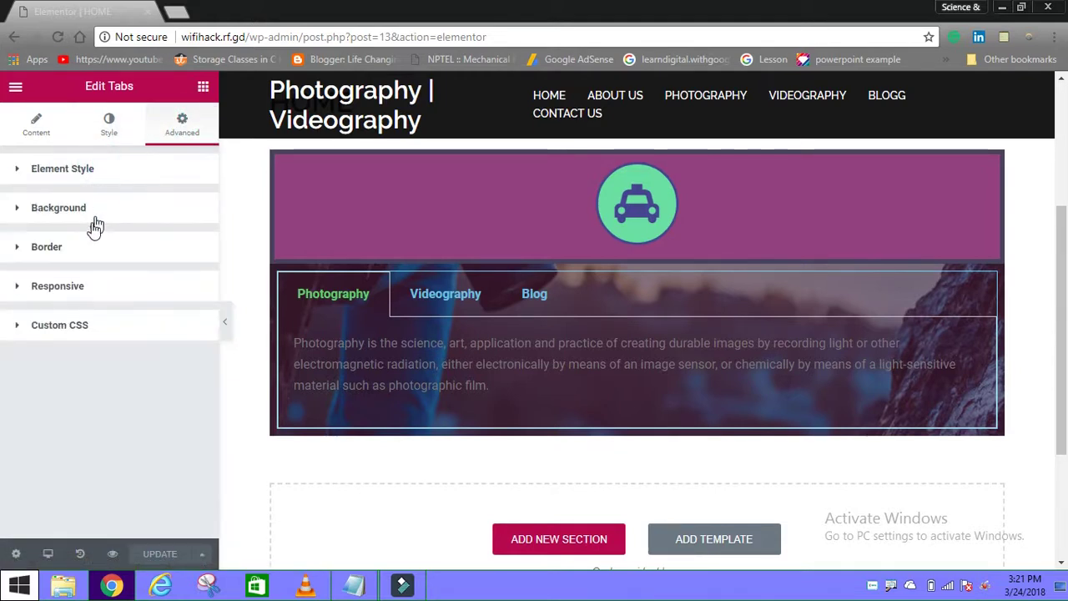
{"action": "left_click", "coordinate": [63, 174]}
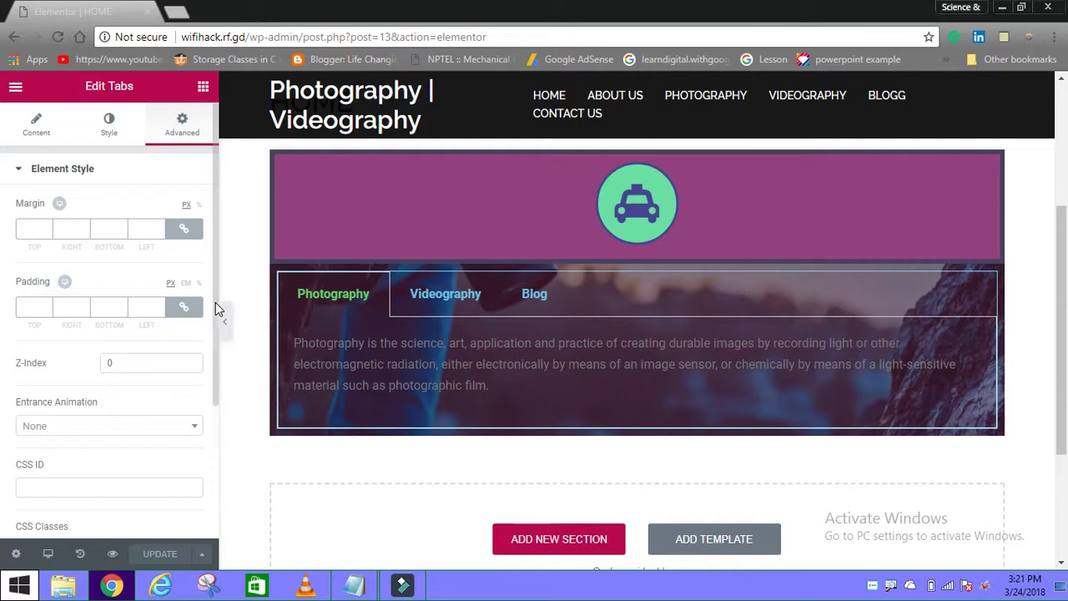
{"action": "left_click_drag", "start_coordinate": [215, 299], "coordinate": [230, 452]}
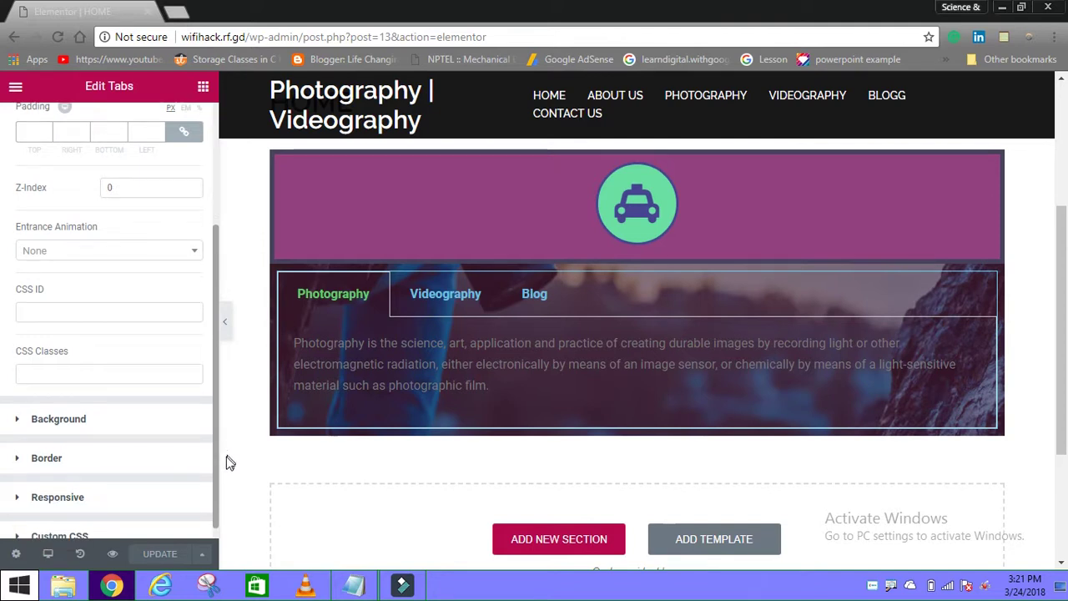
{"action": "scroll", "coordinate": [125, 476], "scroll_direction": "down", "scroll_amount": 1}
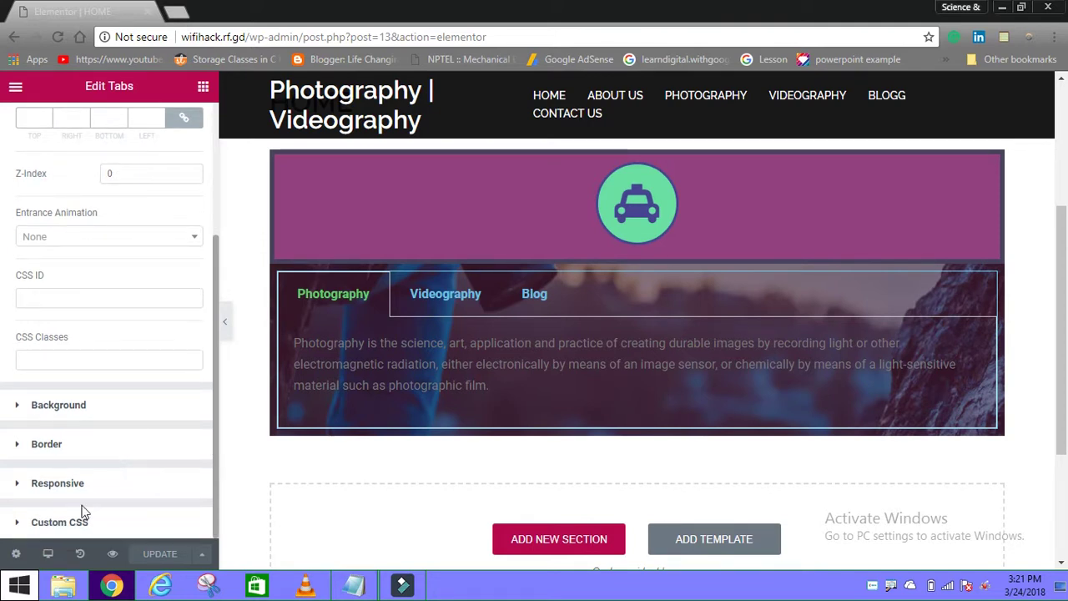
{"action": "scroll", "coordinate": [72, 409], "scroll_direction": "up", "scroll_amount": 1}
{"action": "scroll", "coordinate": [71, 442], "scroll_direction": "down", "scroll_amount": 1}
{"action": "scroll", "coordinate": [71, 448], "scroll_direction": "down", "scroll_amount": 1}
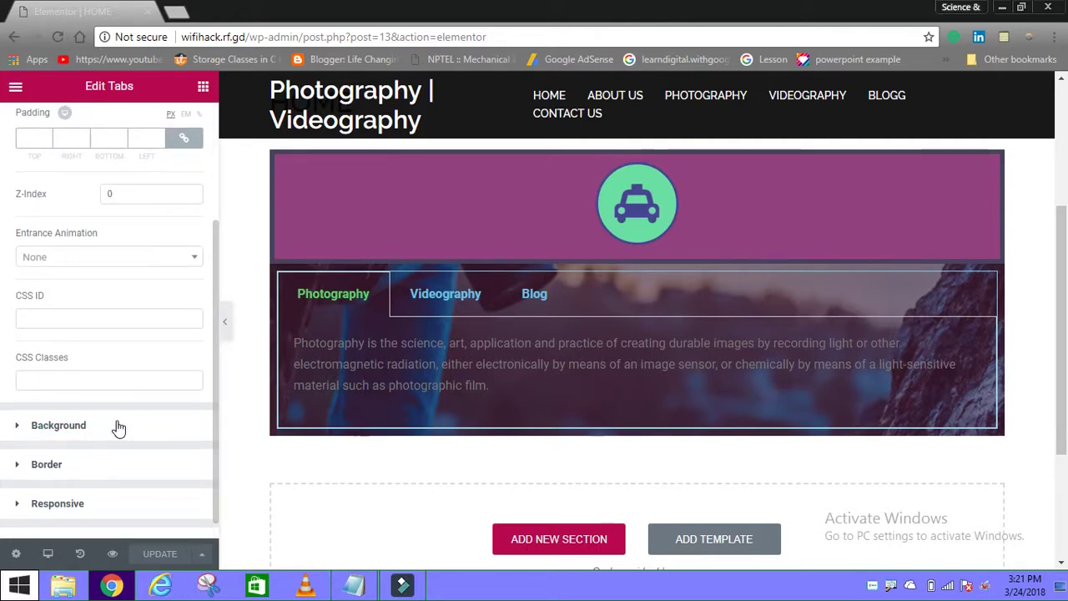
{"action": "left_click", "coordinate": [73, 429]}
{"action": "left_click", "coordinate": [200, 425]}
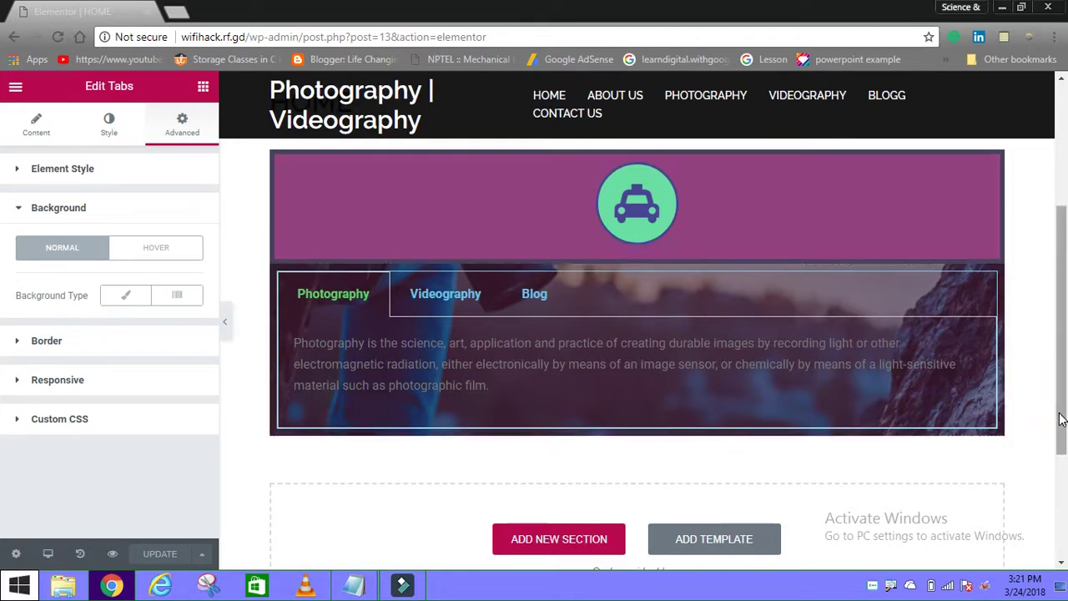
- Add a new single-column section below the Tabs section
{"action": "scroll", "coordinate": [1064, 455], "scroll_direction": "down", "scroll_amount": 1}
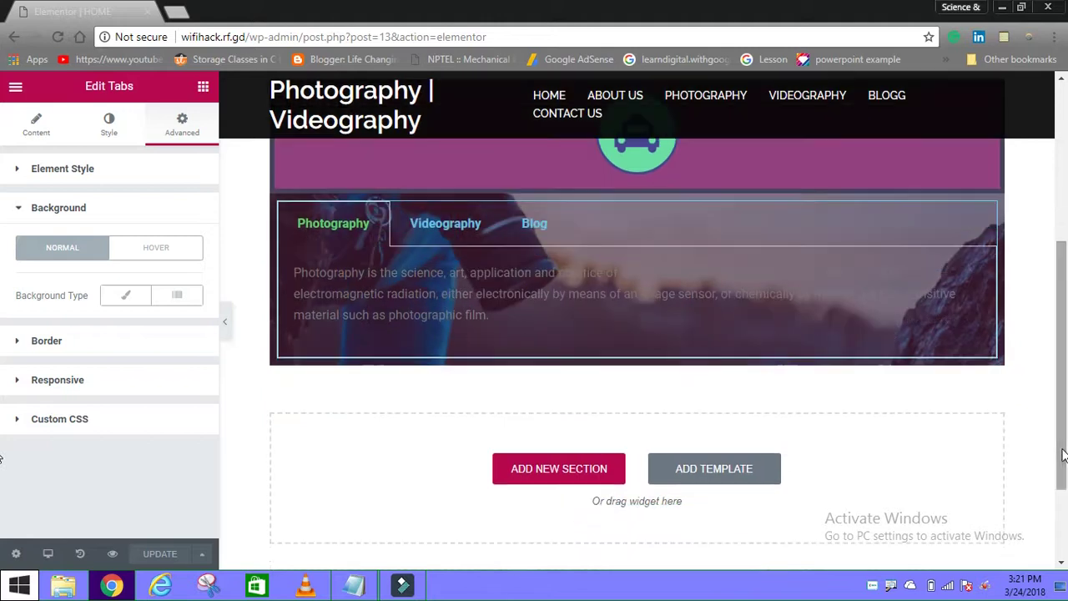
{"action": "scroll", "coordinate": [1064, 497], "scroll_direction": "down", "scroll_amount": 1}
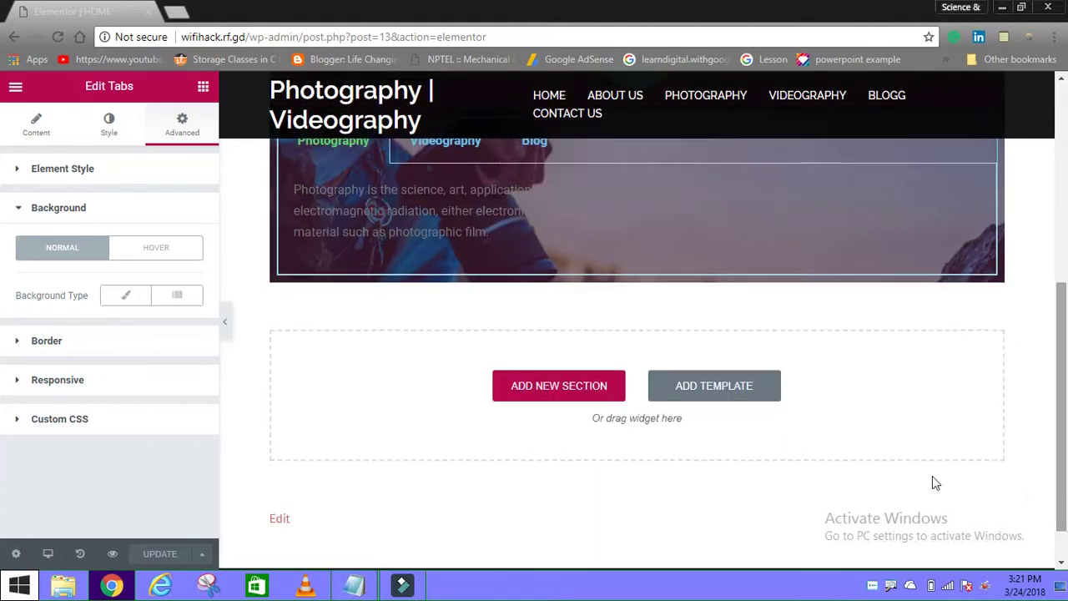
{"action": "left_click", "coordinate": [551, 382]}
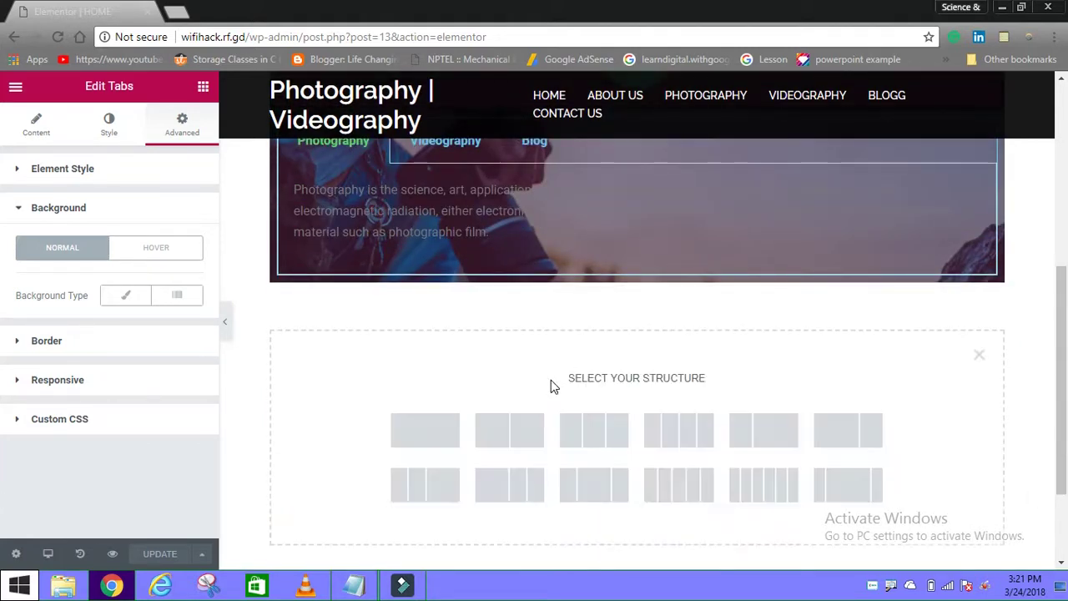
{"action": "left_click", "coordinate": [443, 435]}
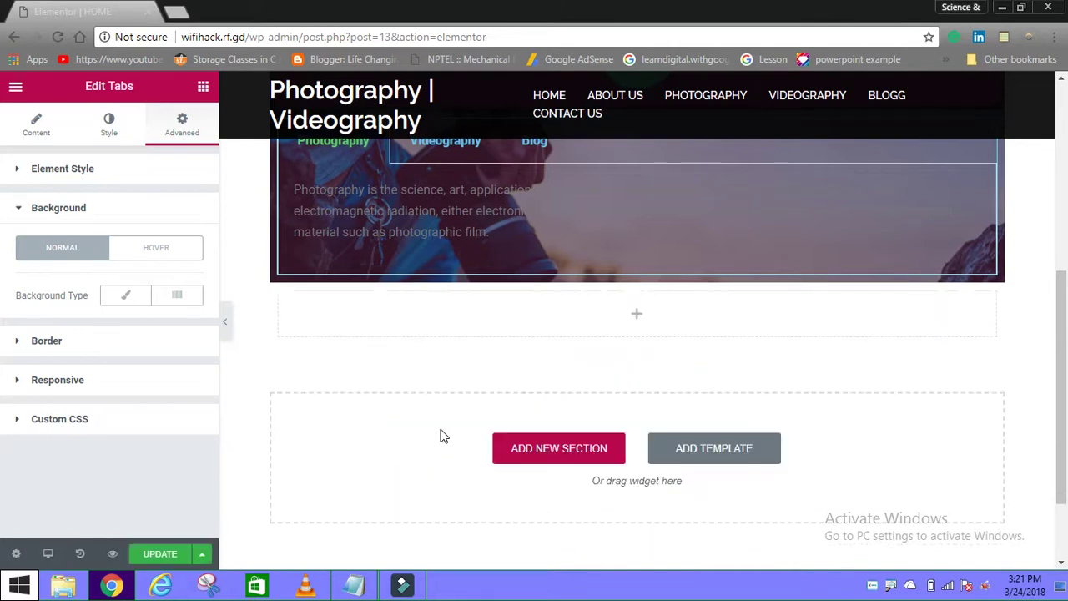
{"action": "left_click", "coordinate": [203, 89]}
{"action": "left_click", "coordinate": [68, 283]}
{"action": "left_click_drag", "start_coordinate": [69, 283], "coordinate": [638, 301]}
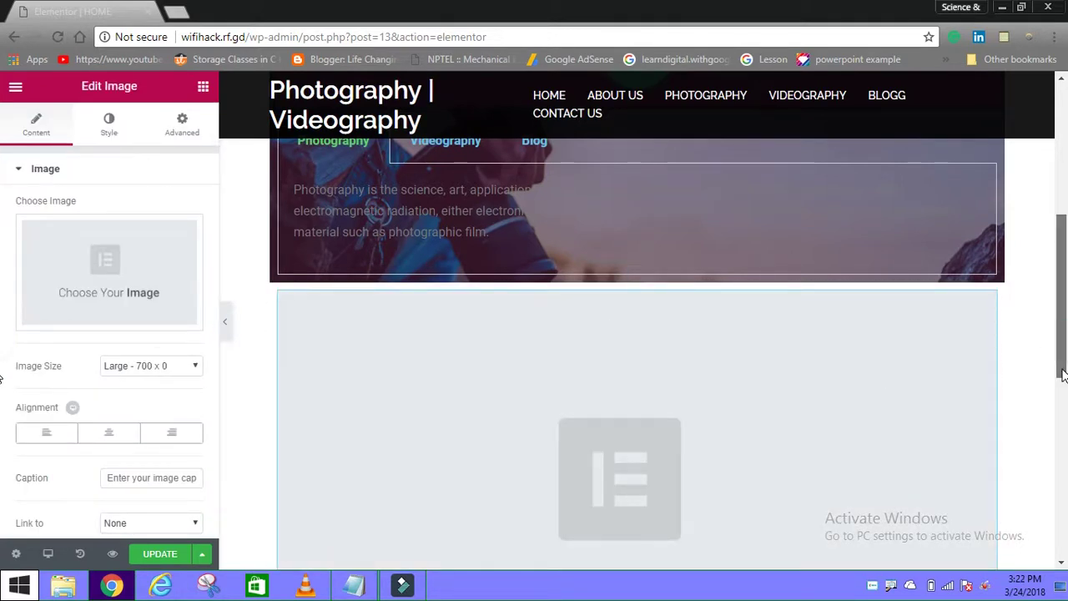
{"action": "scroll", "coordinate": [1063, 376], "scroll_direction": "down", "scroll_amount": 1}
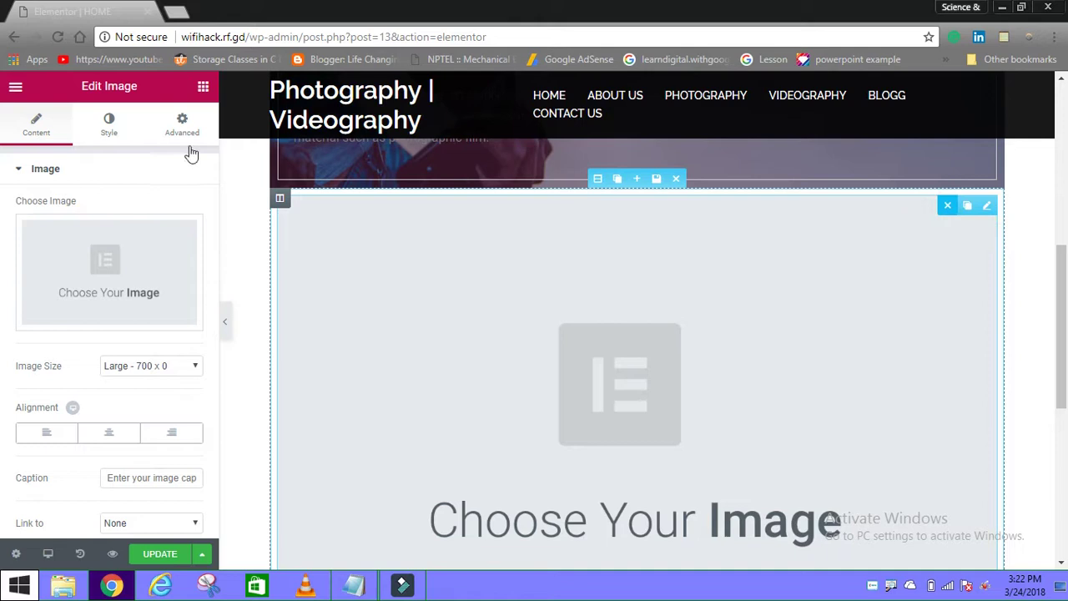
- Place an Image Gallery widget in the empty section below the tabs
{"action": "left_click", "coordinate": [202, 87]}
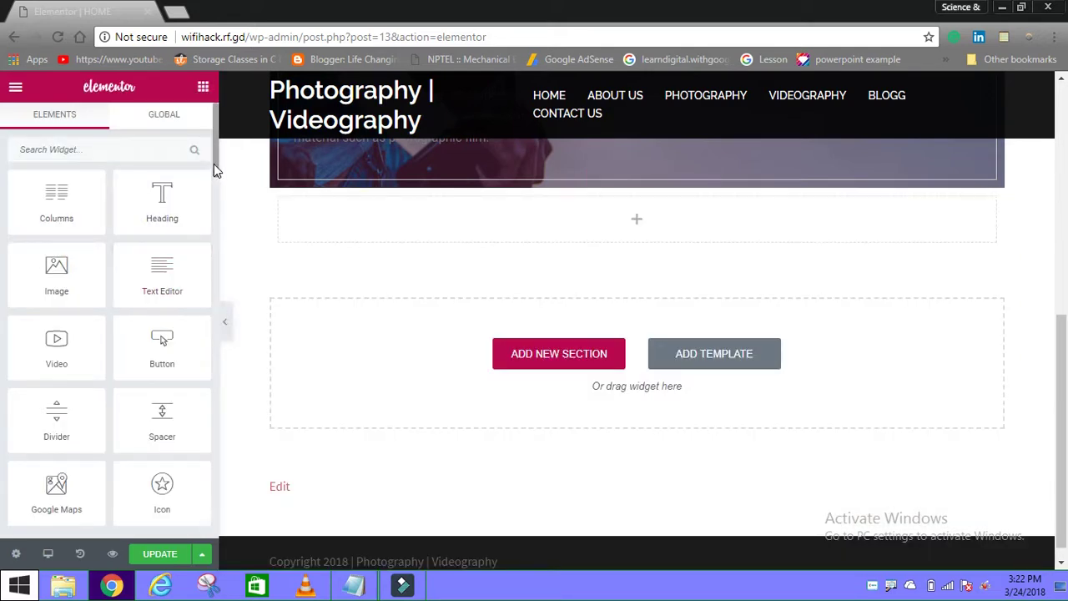
{"action": "scroll", "coordinate": [214, 205], "scroll_direction": "down", "scroll_amount": 5}
{"action": "scroll", "coordinate": [215, 255], "scroll_direction": "down", "scroll_amount": 2}
{"action": "scroll", "coordinate": [215, 252], "scroll_direction": "up", "scroll_amount": 1}
{"action": "scroll", "coordinate": [213, 246], "scroll_direction": "up", "scroll_amount": 2}
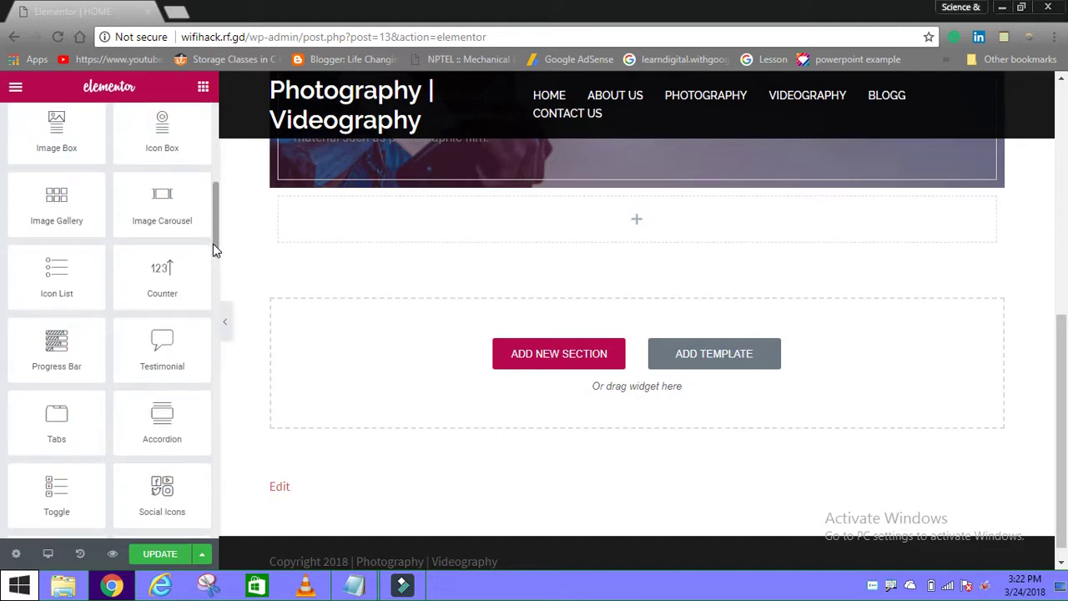
{"action": "scroll", "coordinate": [210, 238], "scroll_direction": "up", "scroll_amount": 1}
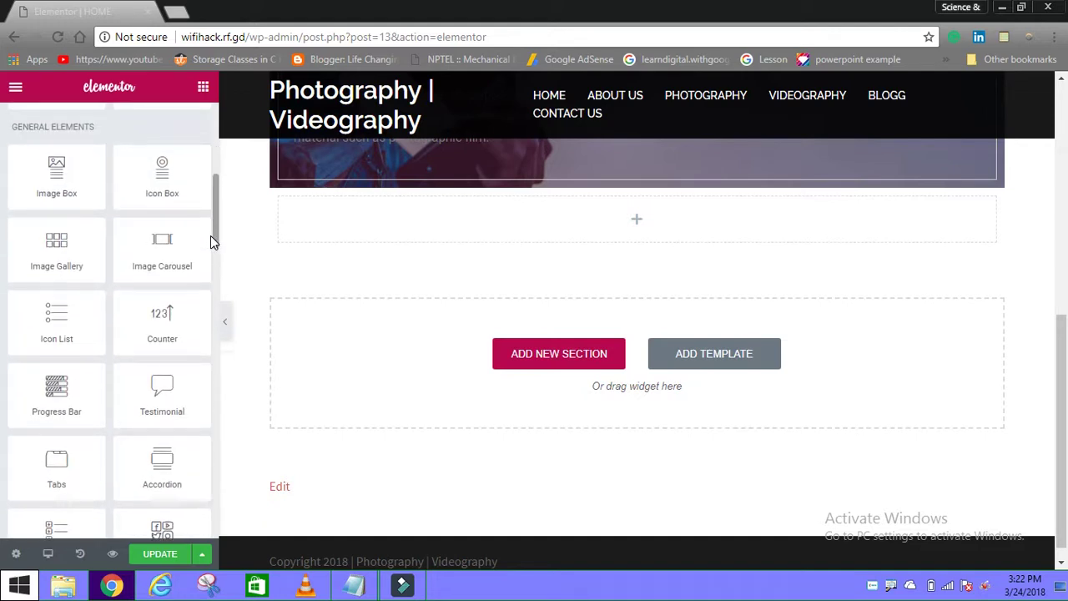
{"action": "left_click", "coordinate": [70, 253]}
{"action": "left_click_drag", "start_coordinate": [83, 254], "coordinate": [638, 215]}
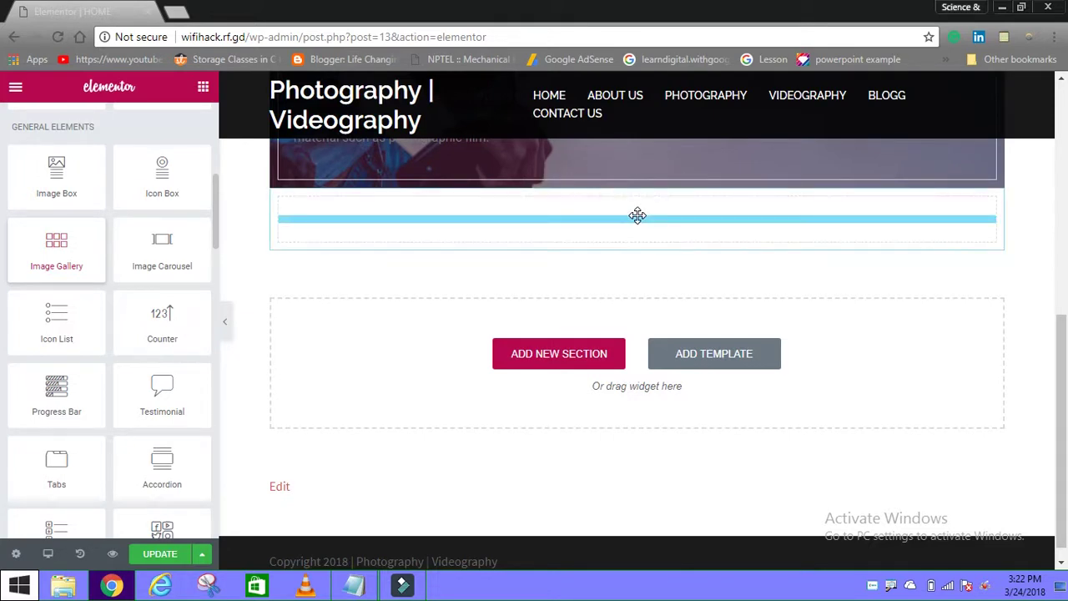
{"action": "left_click_drag", "start_coordinate": [637, 215], "coordinate": [638, 215]}
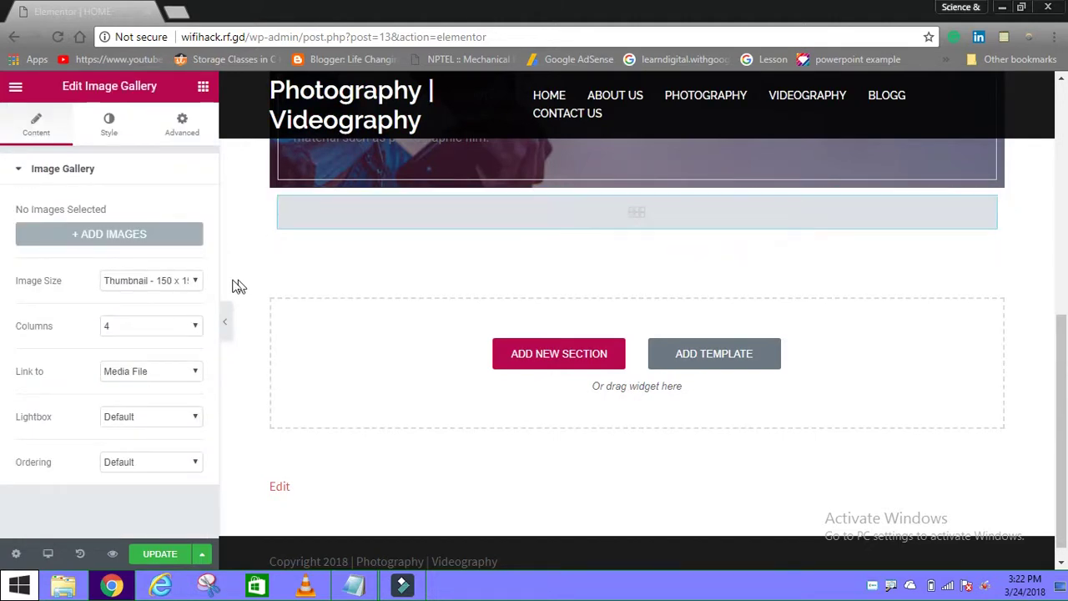
- Upload the images broadcast-camera-camcorder-camera-67654 and adult-blur-camera-368893 from the Downloads folder for the image gallery
{"action": "left_click", "coordinate": [110, 237]}
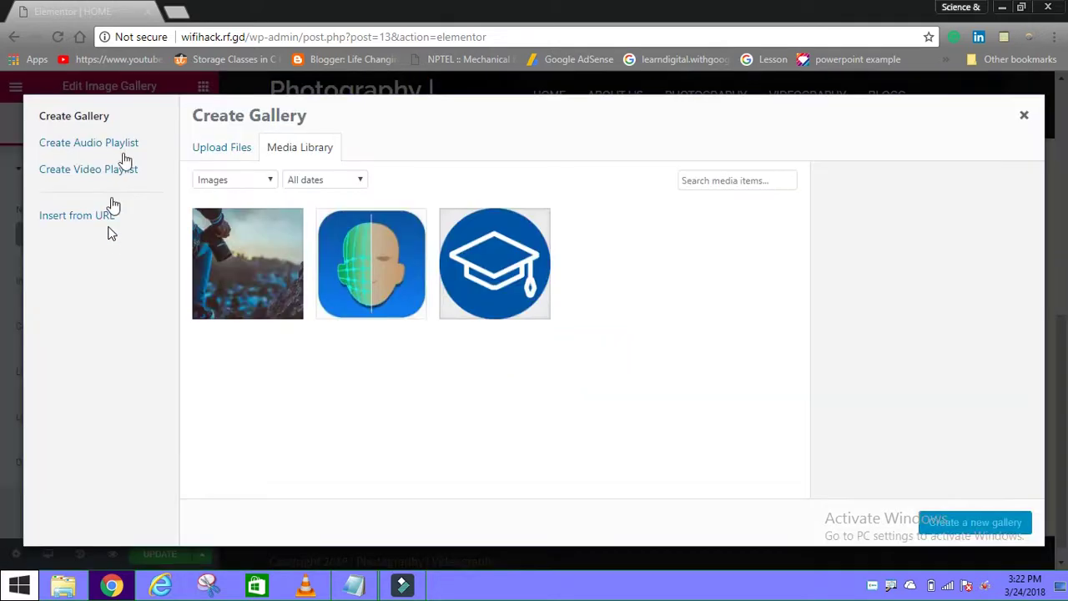
{"action": "left_click", "coordinate": [223, 149]}
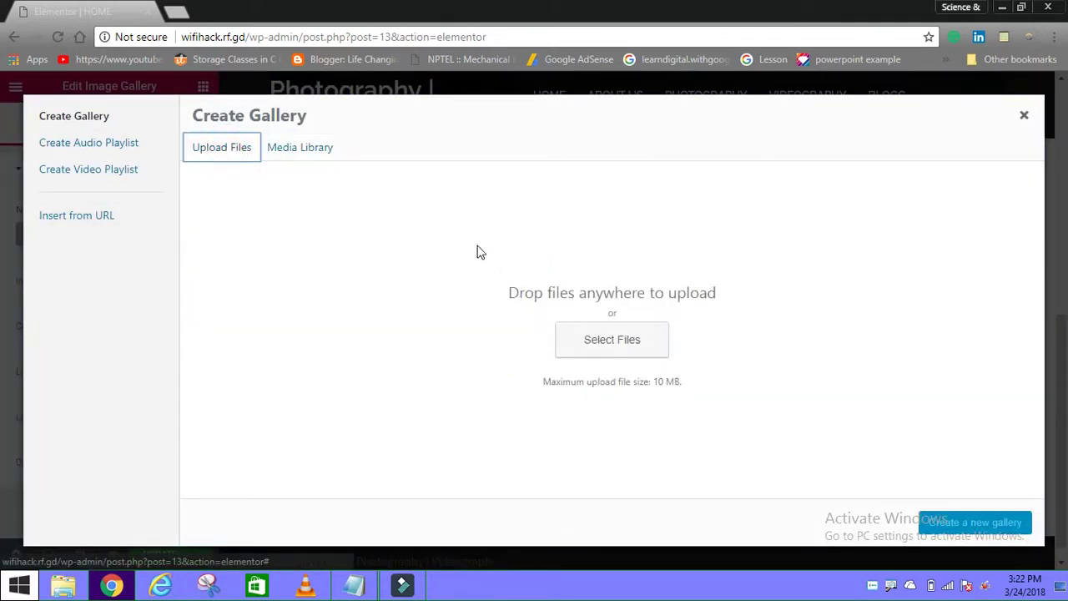
{"action": "left_click", "coordinate": [578, 338]}
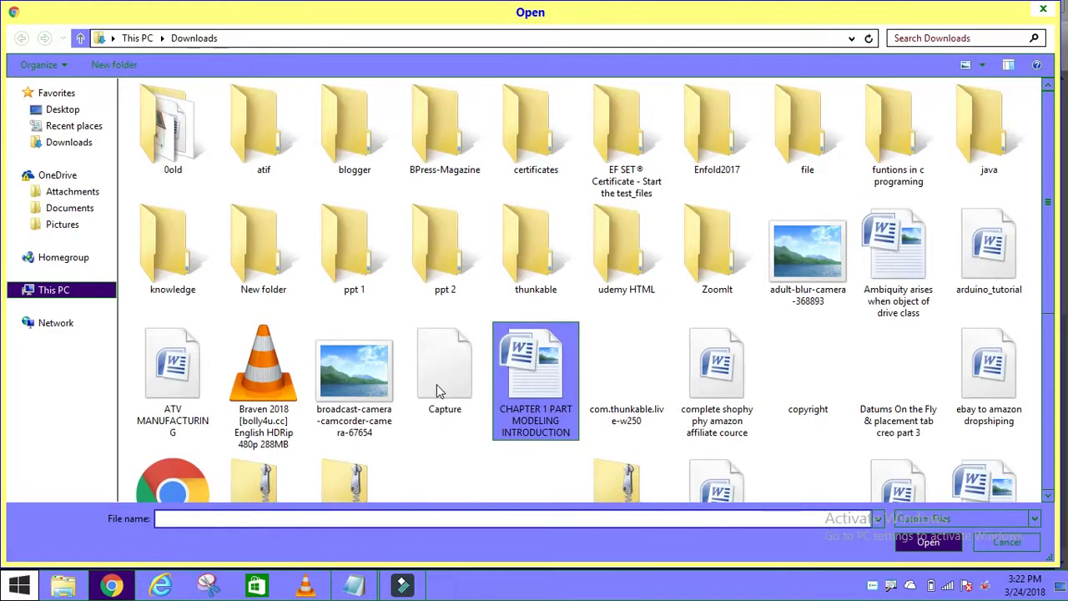
{"action": "left_click", "coordinate": [354, 372]}
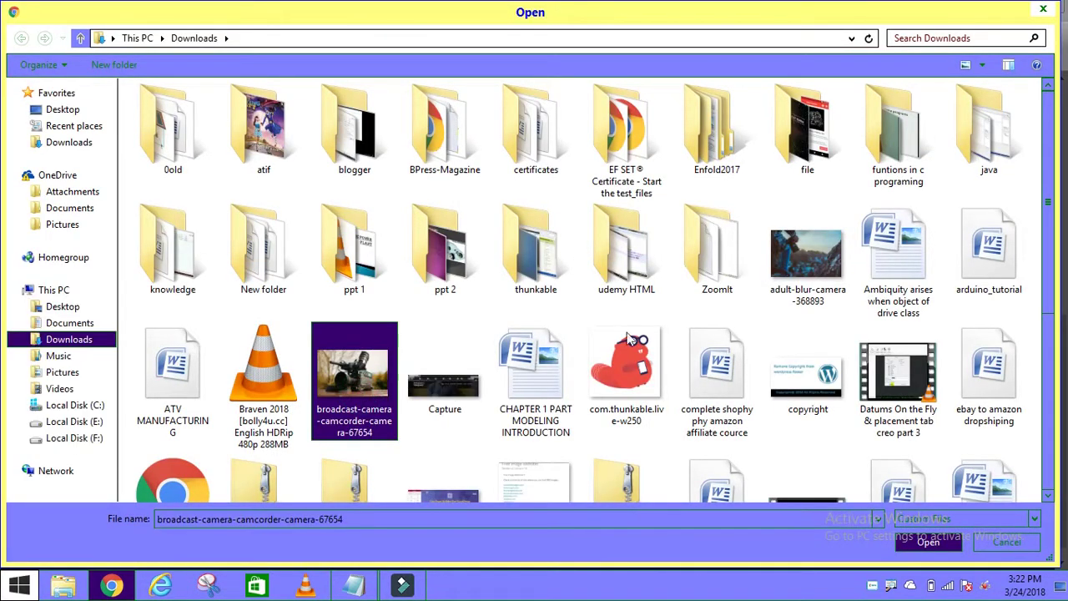
{"action": "left_click", "coordinate": [796, 277], "text": "ctrl"}
{"action": "left_click", "coordinate": [929, 541]}
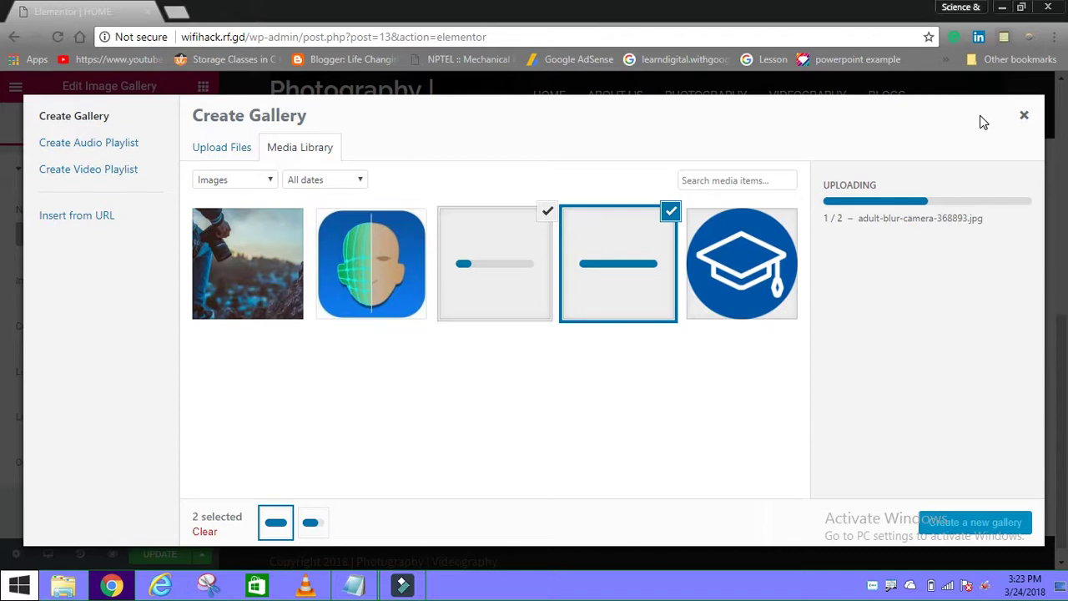
- Add the line "so this is the way to create a HOME page" to the browser note
{"action": "left_click", "coordinate": [1004, 37]}
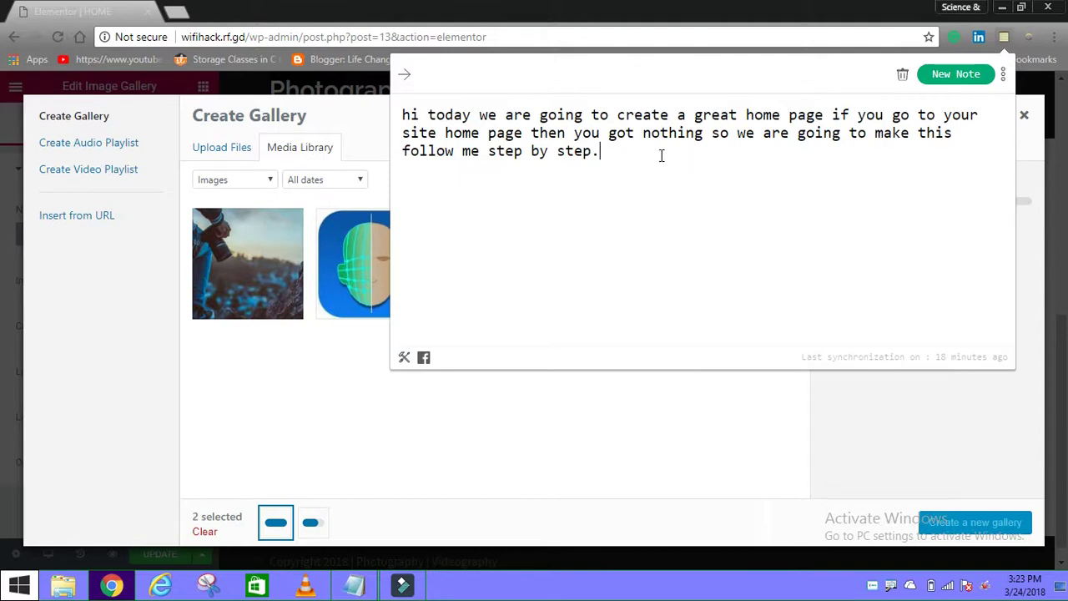
{"action": "type", "text": "so this is the way "}
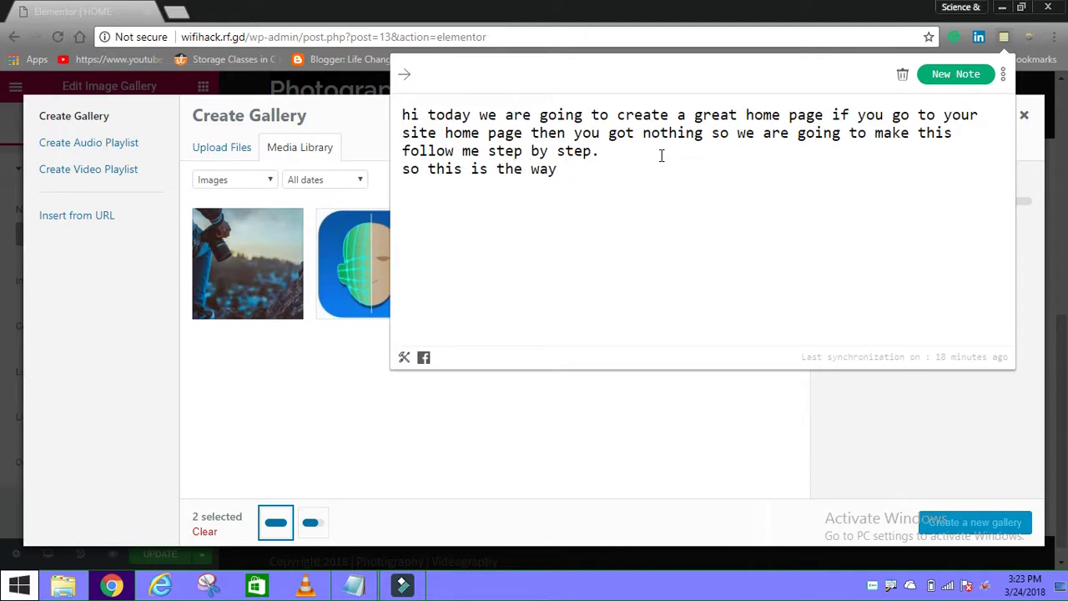
{"action": "type", "text": "to creat a HOME "}
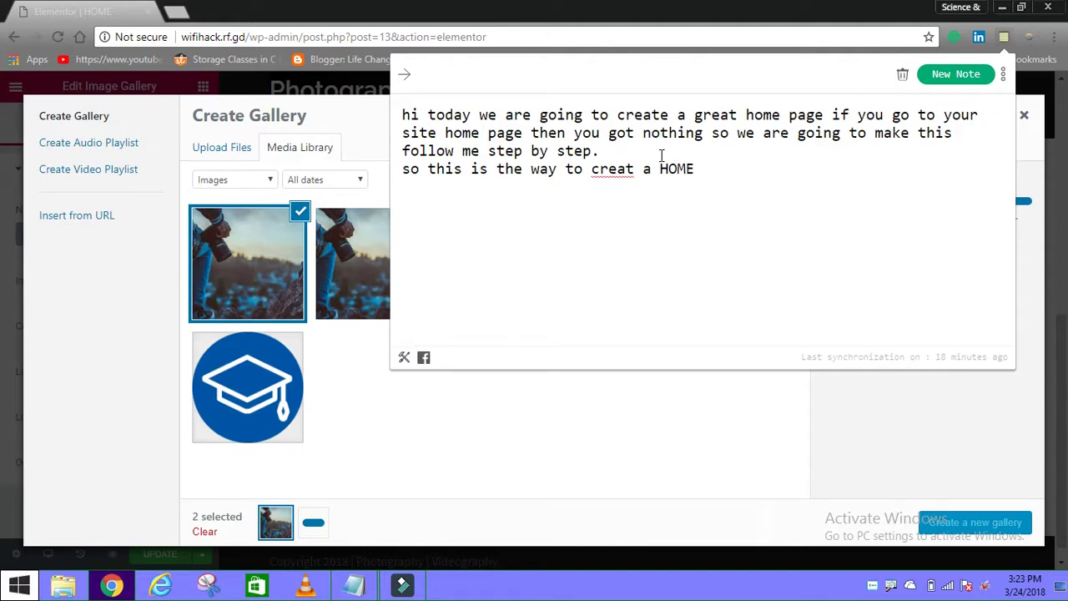
{"action": "type", "text": "page"}
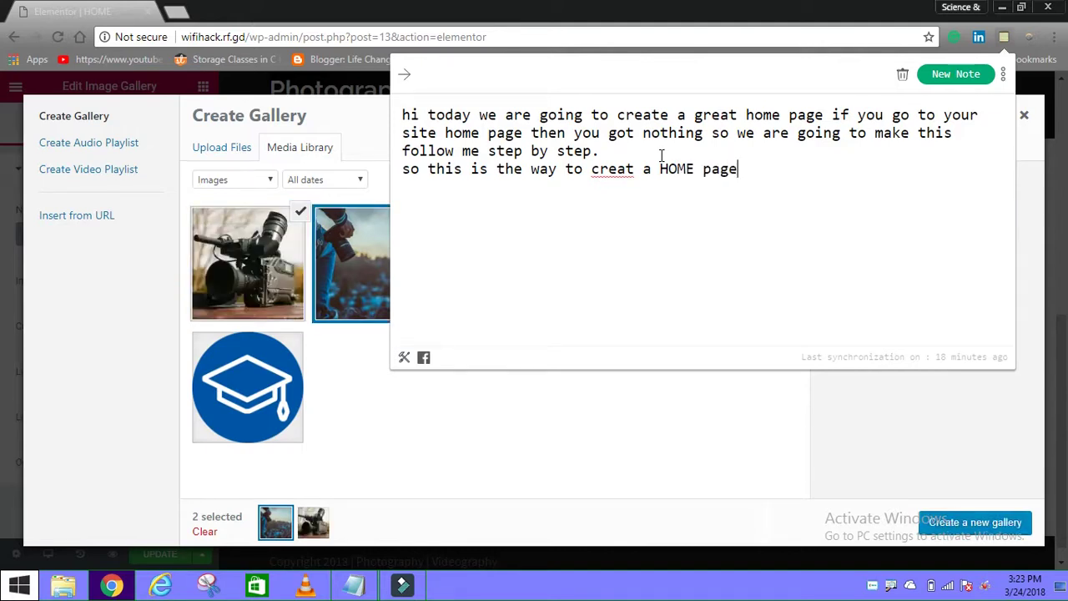
{"action": "left_click", "coordinate": [636, 168]}
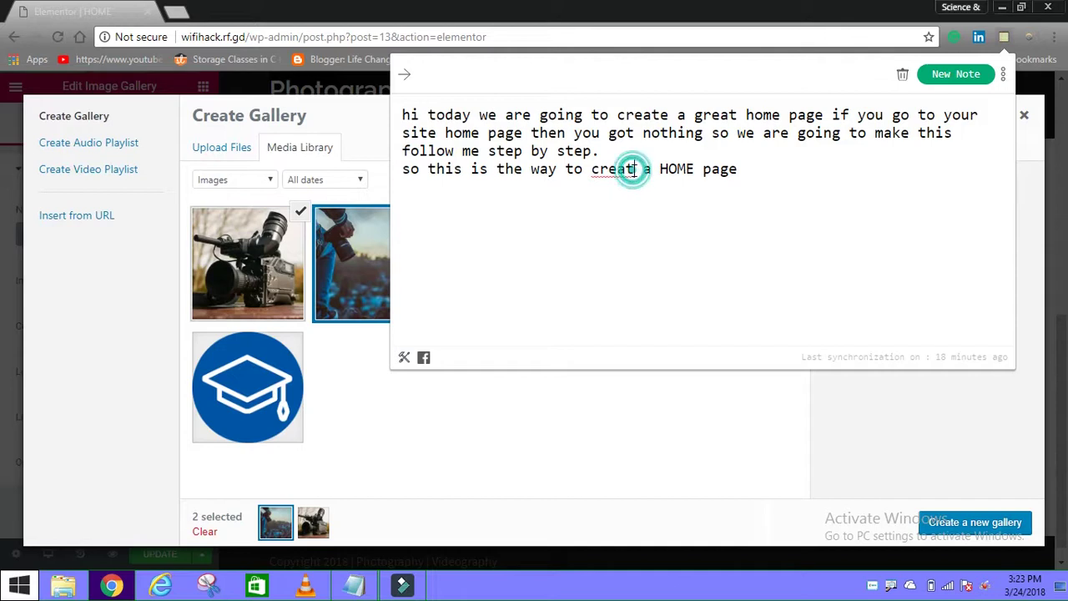
{"action": "type", "text": "e"}
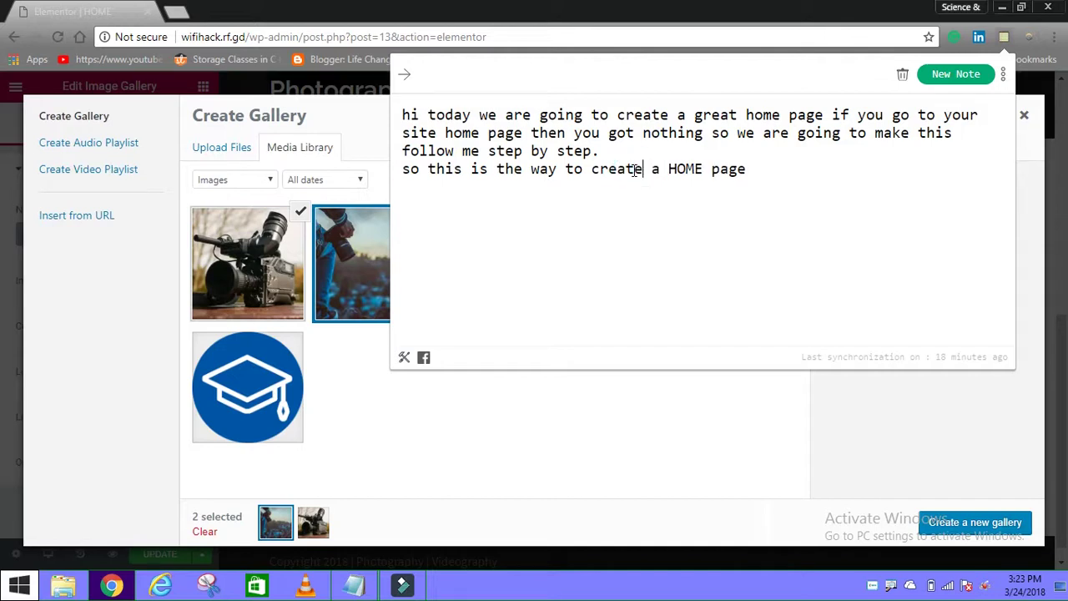
{"action": "left_click", "coordinate": [832, 411]}
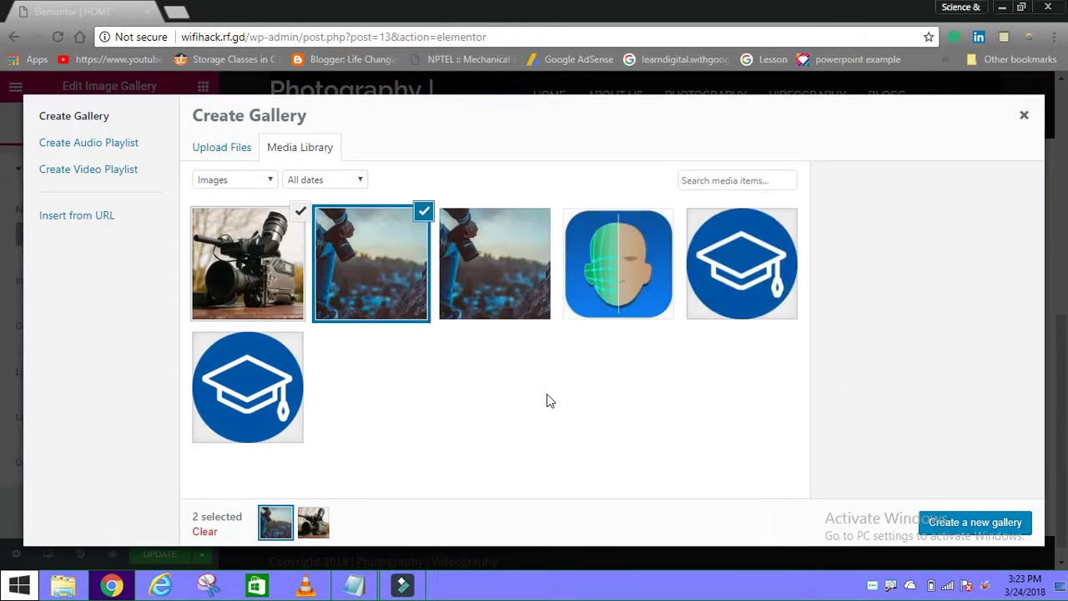
- Create a gallery from the two selected camera photos and insert it into the Image Gallery widget
{"action": "left_click", "coordinate": [973, 526]}
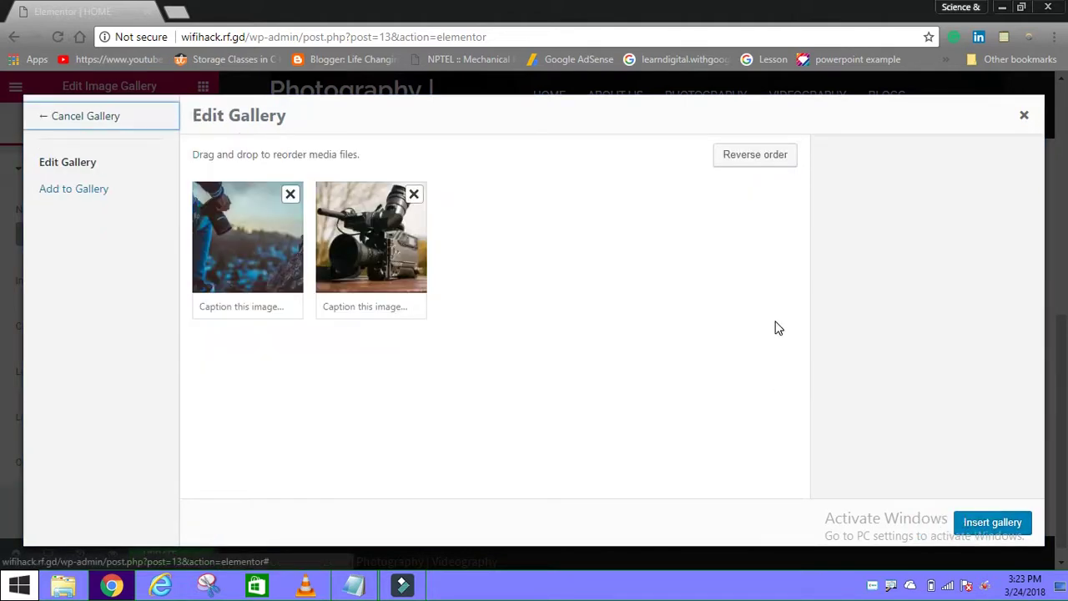
{"action": "left_click", "coordinate": [978, 528]}
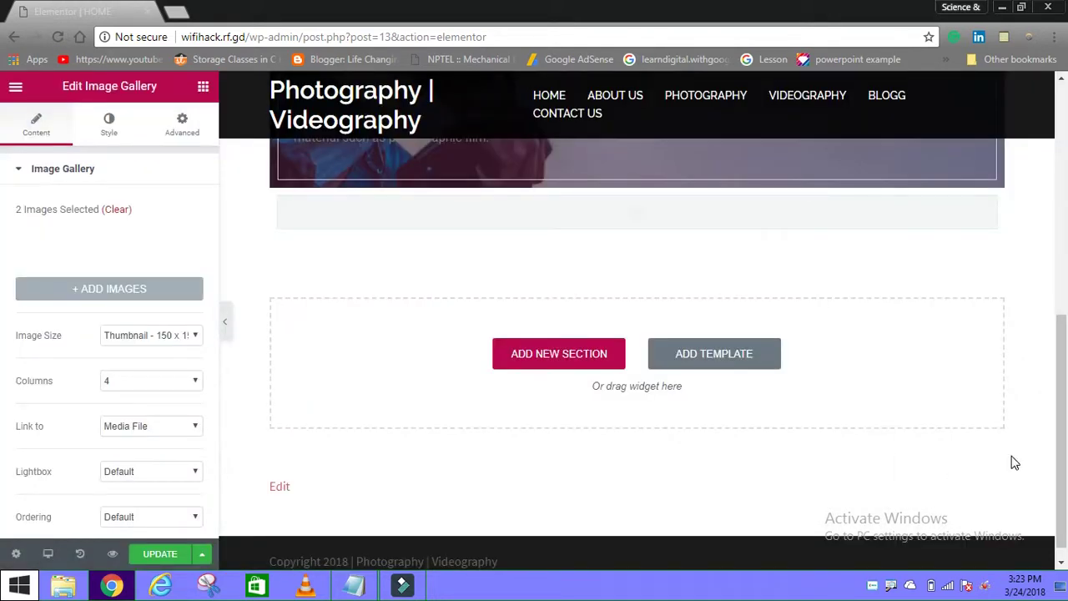
{"action": "left_click", "coordinate": [1062, 442]}
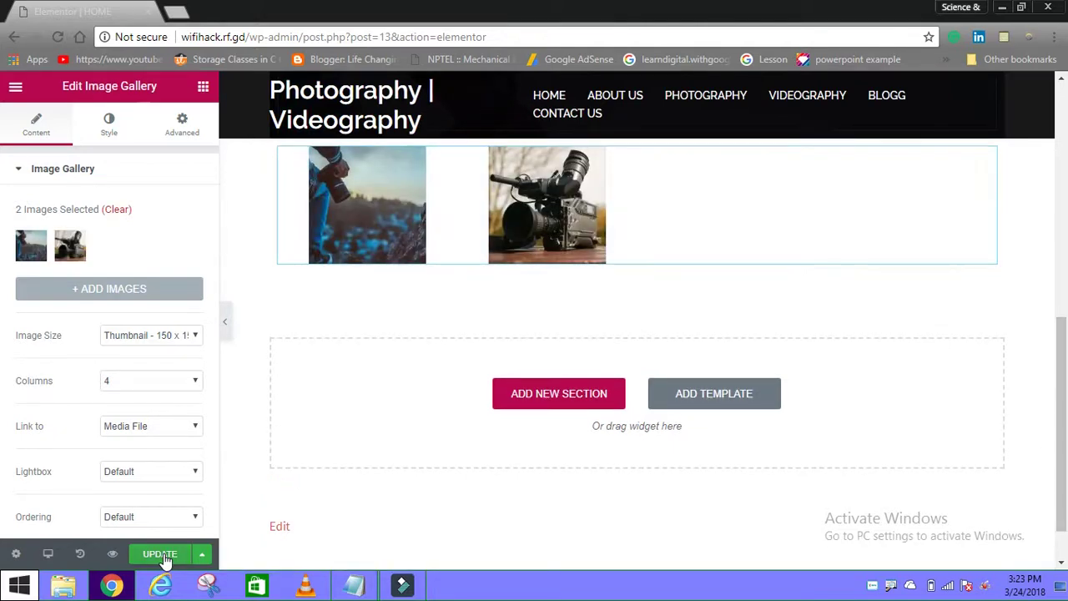
- Set the gallery to 2 columns, trying the Medium Large - 768 x 0 image size and settling on Large - 700 x 0
{"action": "left_click", "coordinate": [154, 330]}
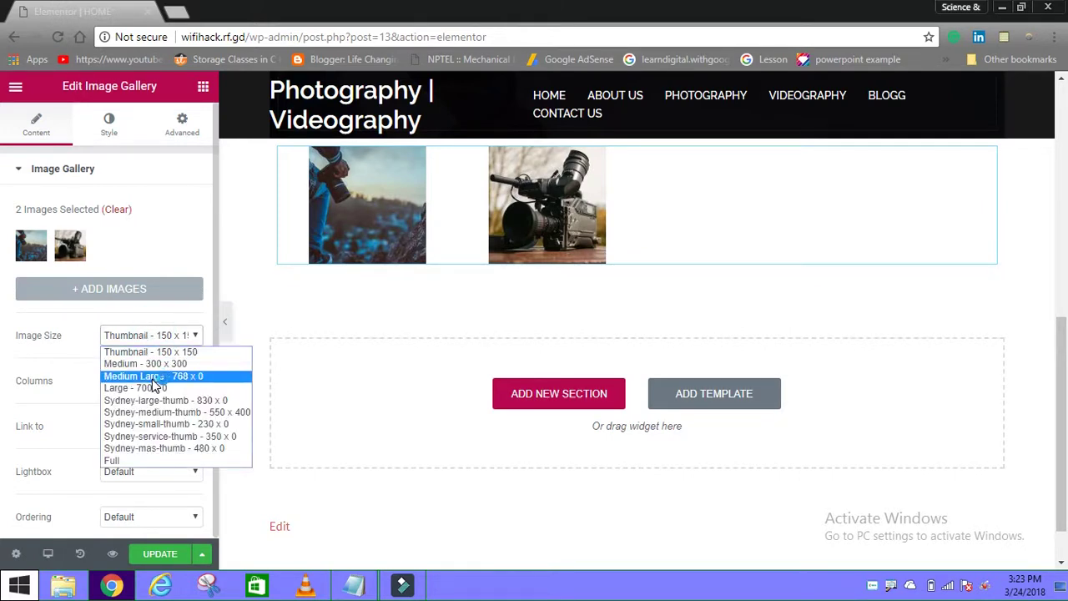
{"action": "left_click", "coordinate": [155, 377]}
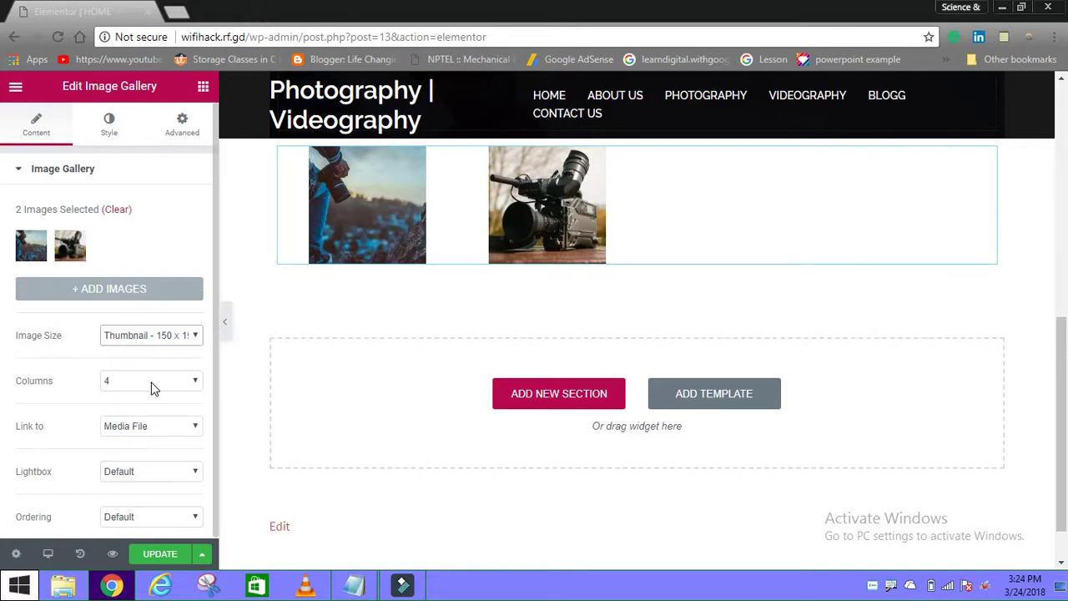
{"action": "left_click", "coordinate": [151, 383]}
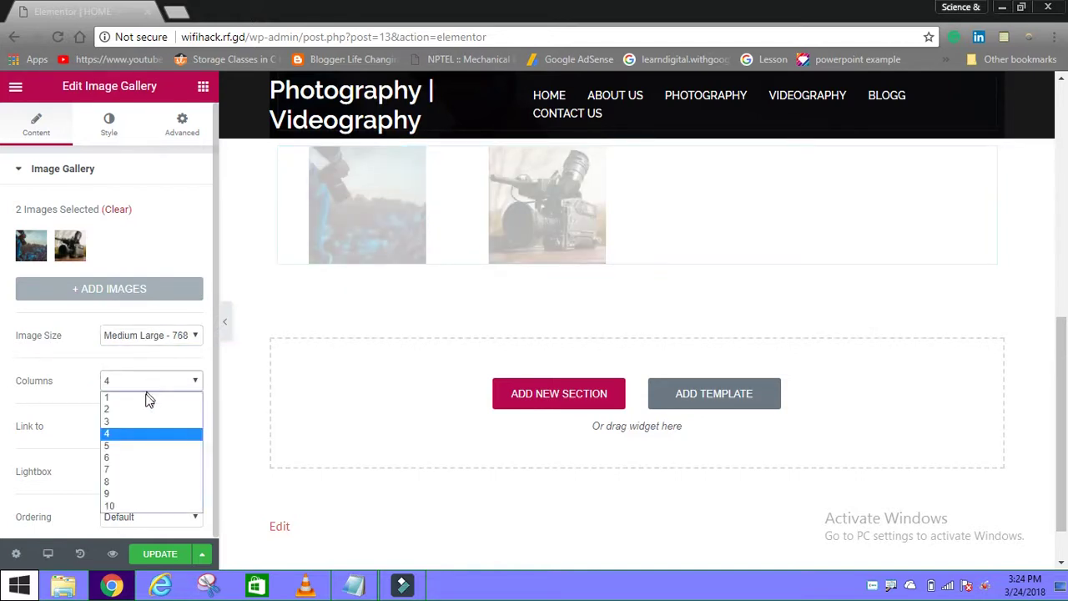
{"action": "left_click", "coordinate": [118, 415]}
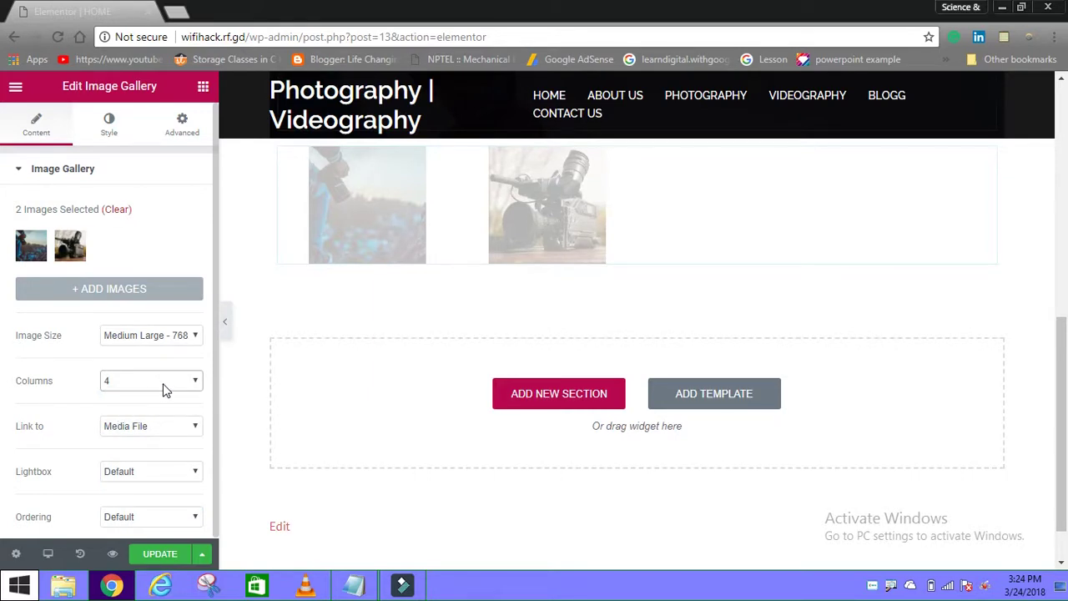
{"action": "key", "text": "Up"}
{"action": "key", "text": "Up"}
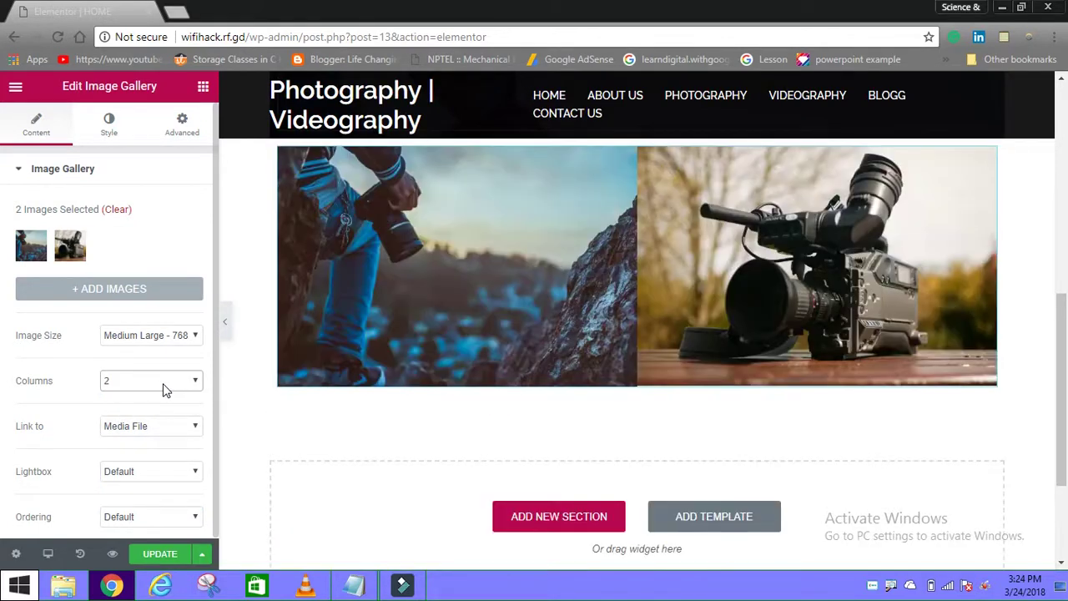
{"action": "left_click", "coordinate": [148, 335]}
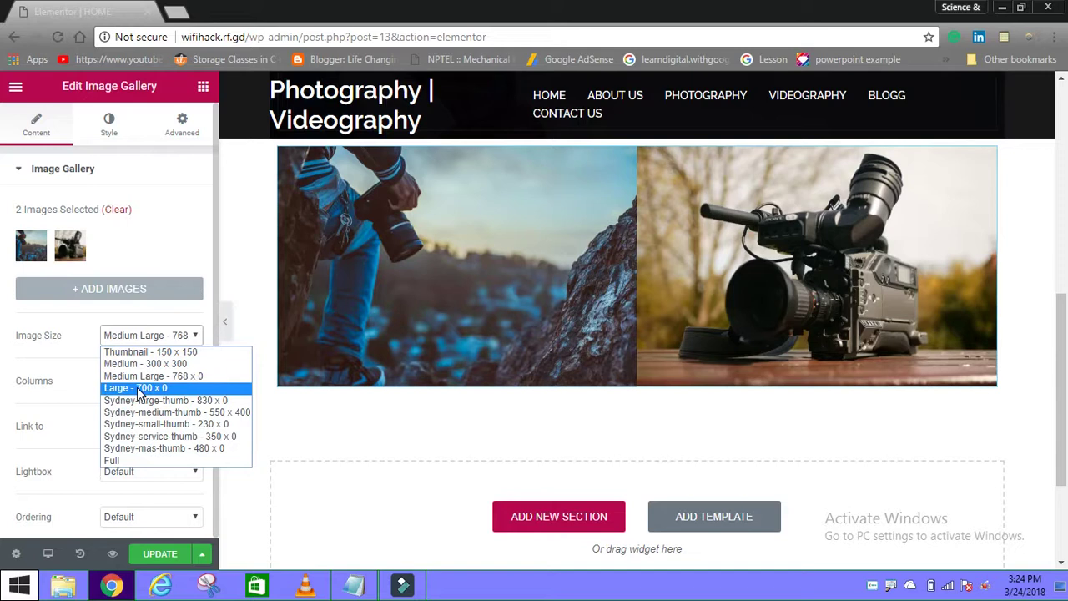
{"action": "left_click", "coordinate": [139, 389]}
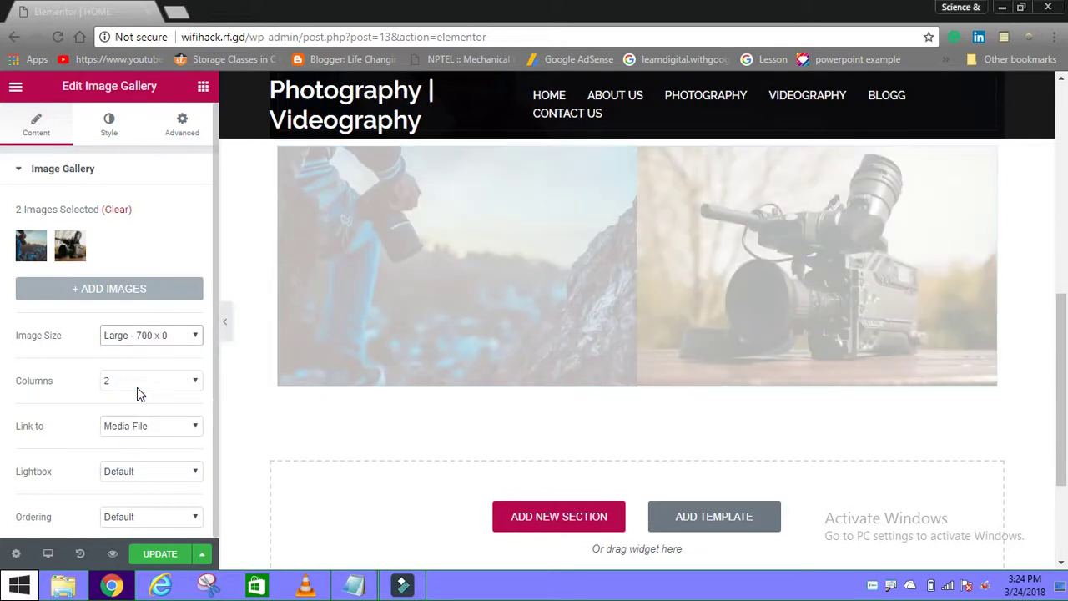
- Save the page changes in Elementor and exit to the WordPress dashboard
{"action": "left_click", "coordinate": [171, 555]}
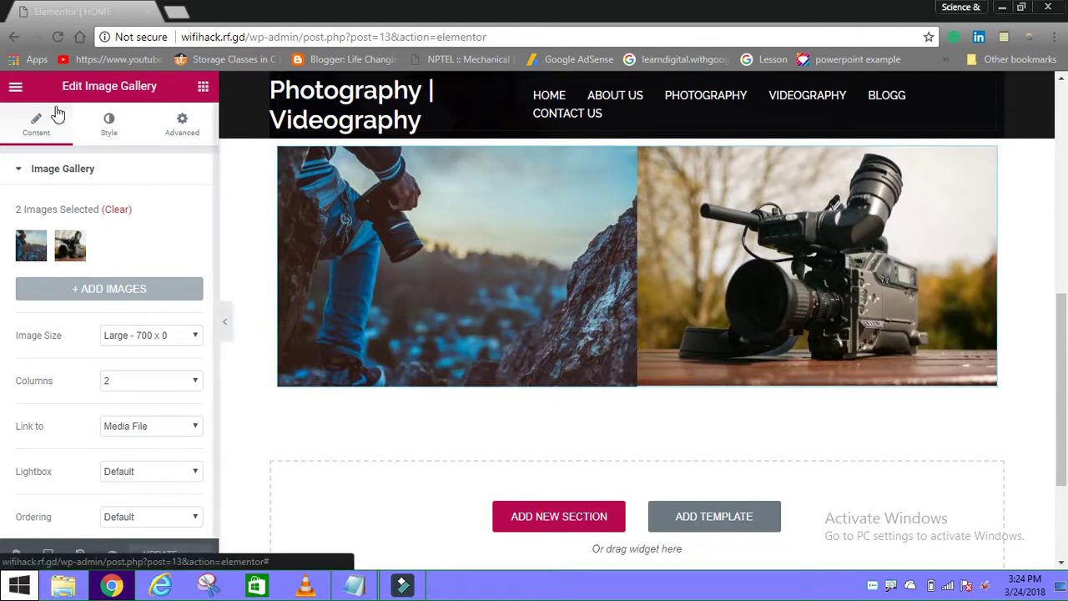
{"action": "left_click", "coordinate": [17, 88]}
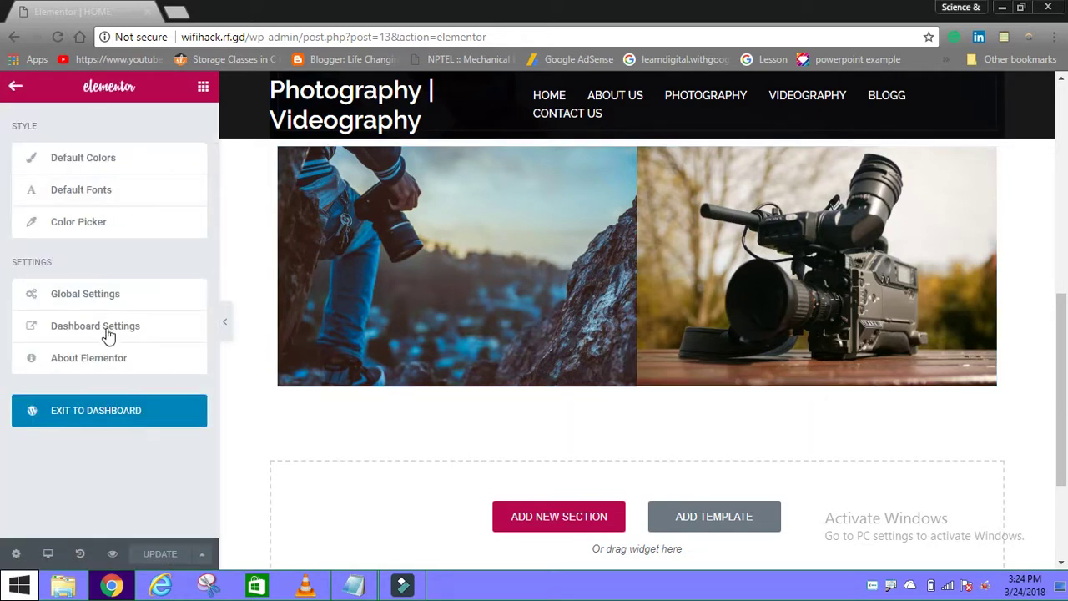
{"action": "left_click", "coordinate": [96, 411]}
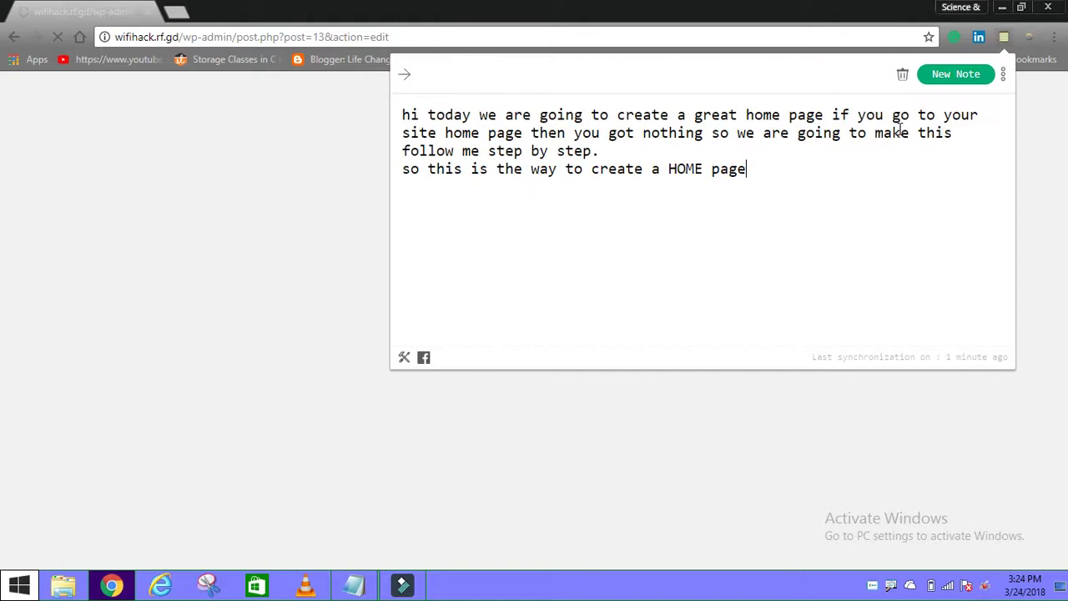
- Add the line "so this is all how to create and firstly see your home page" to the browser note
{"action": "key", "text": "Return"}
{"action": "type", "text": "s"}
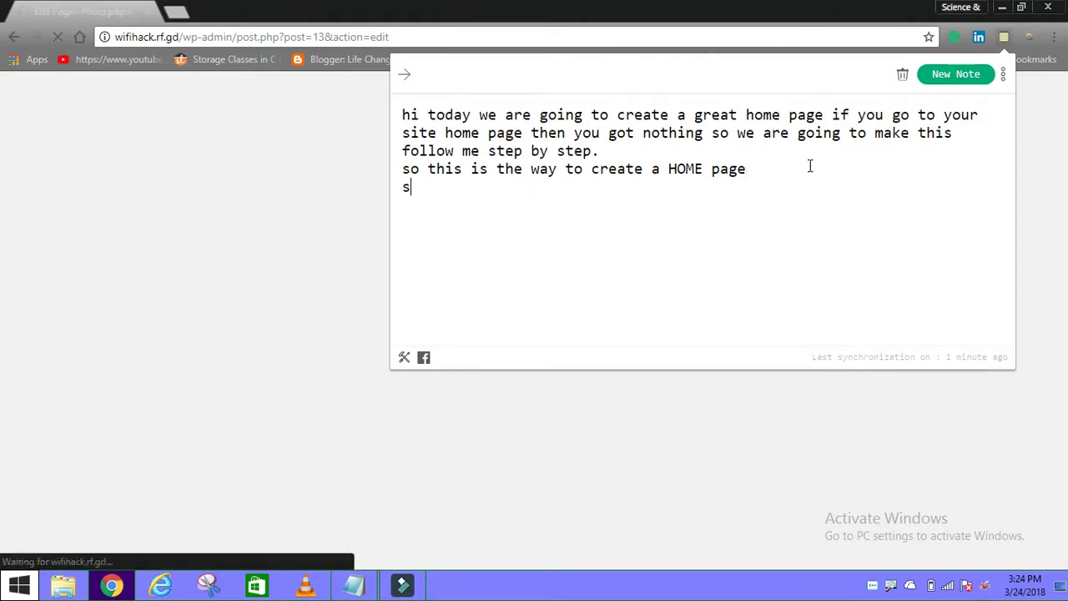
{"action": "type", "text": "o this is"}
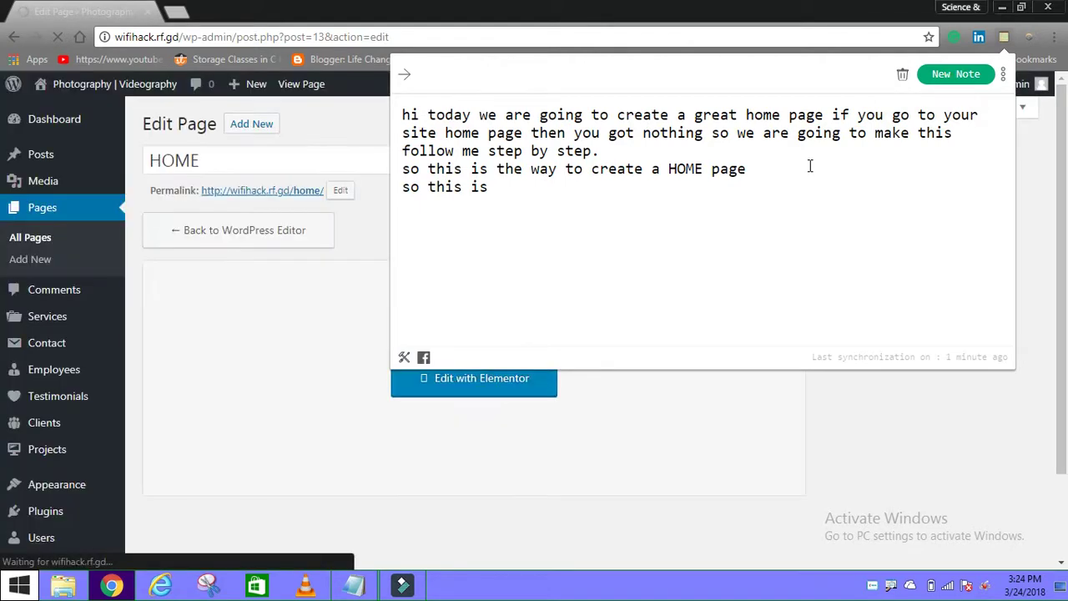
{"action": "type", "text": " all "}
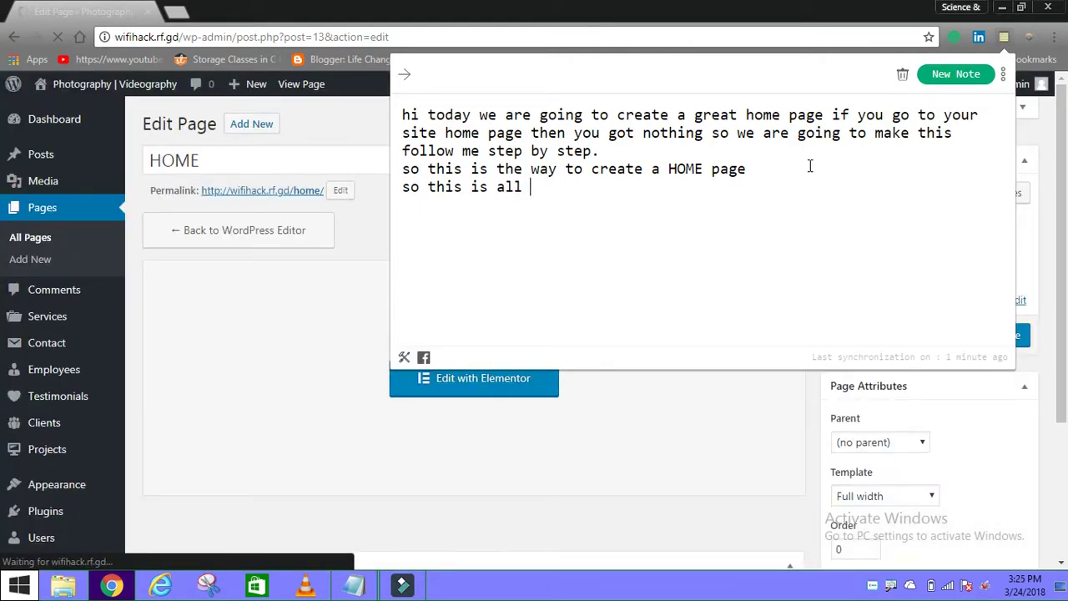
{"action": "type", "text": "how to creat "}
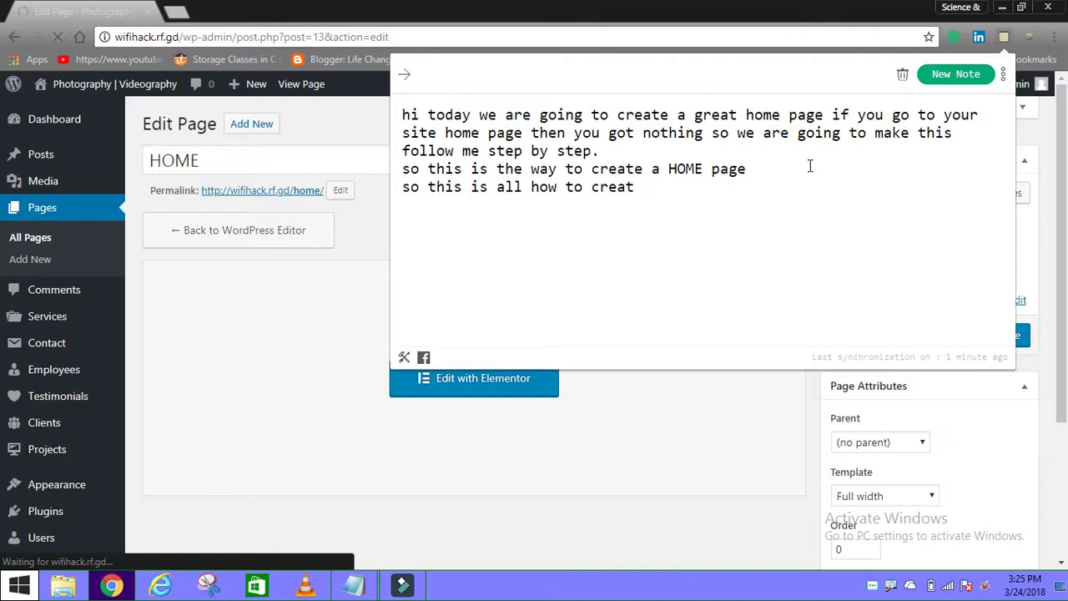
{"action": "type", "text": "e a"}
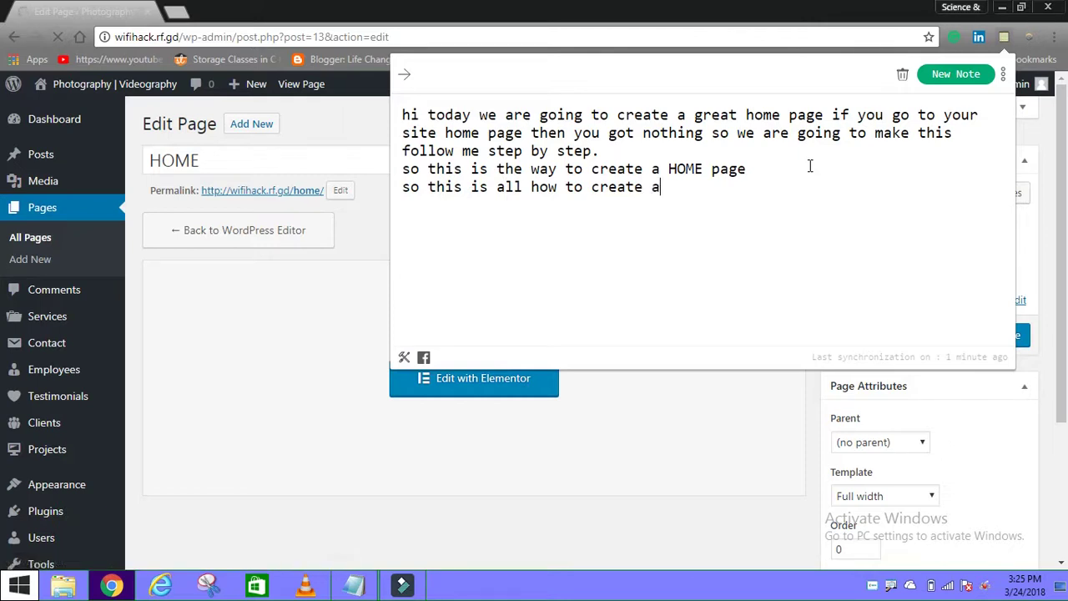
{"action": "type", "text": "nd firstly "}
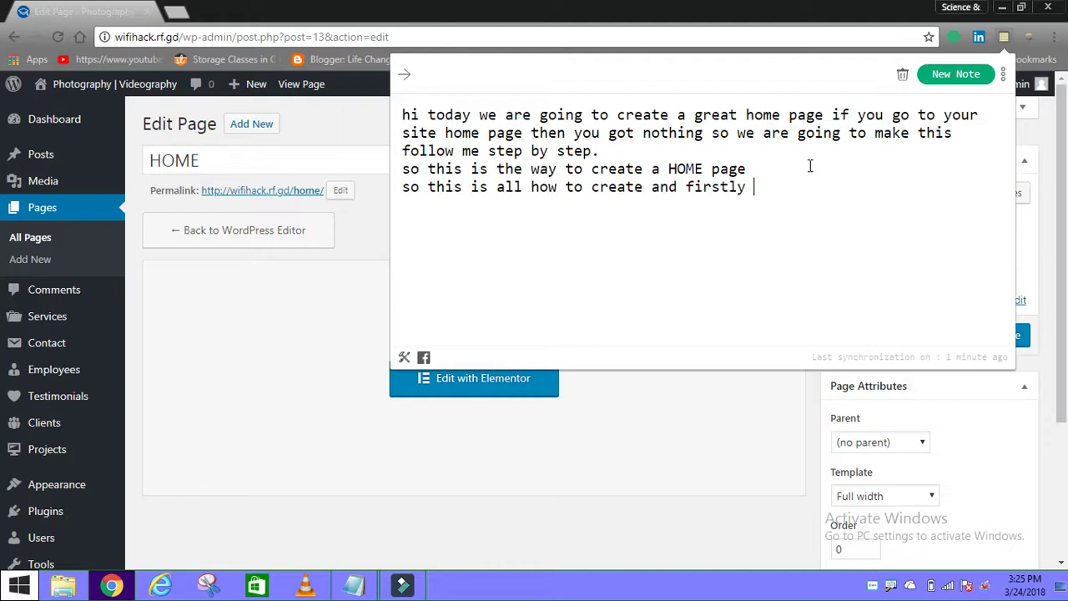
{"action": "type", "text": "see your home page"}
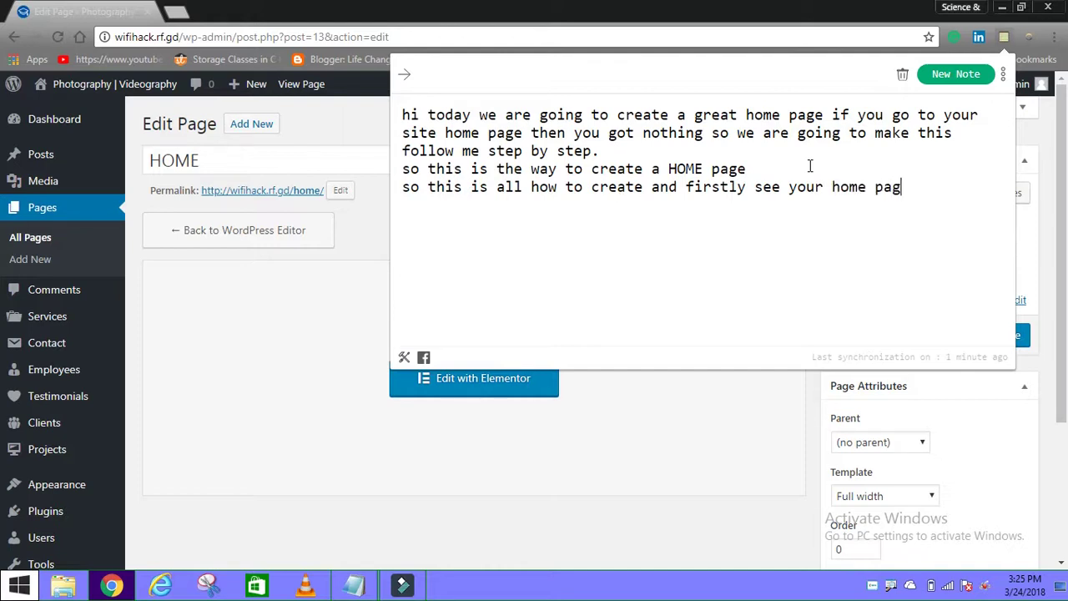
{"action": "left_click", "coordinate": [359, 245]}
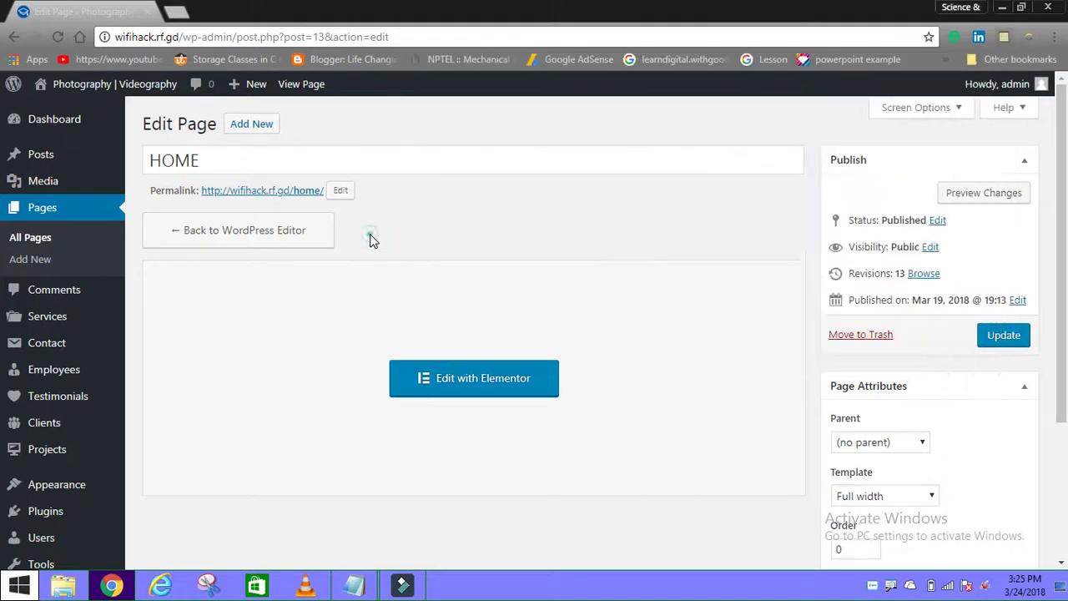
- Update the HOME page in WordPress and open the published page
{"action": "left_click", "coordinate": [1004, 338]}
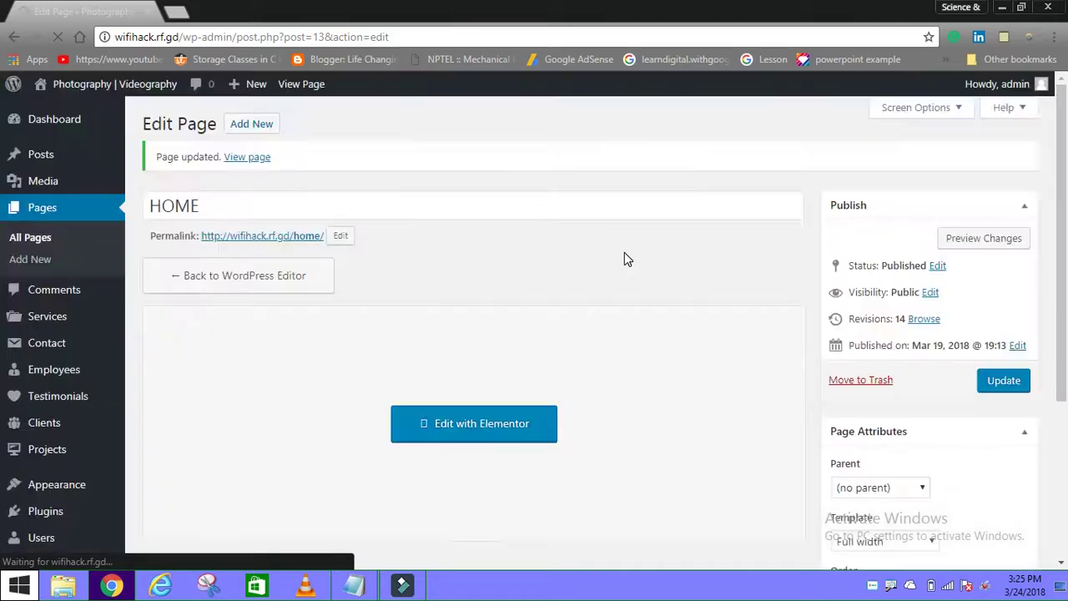
{"action": "left_click", "coordinate": [247, 158]}
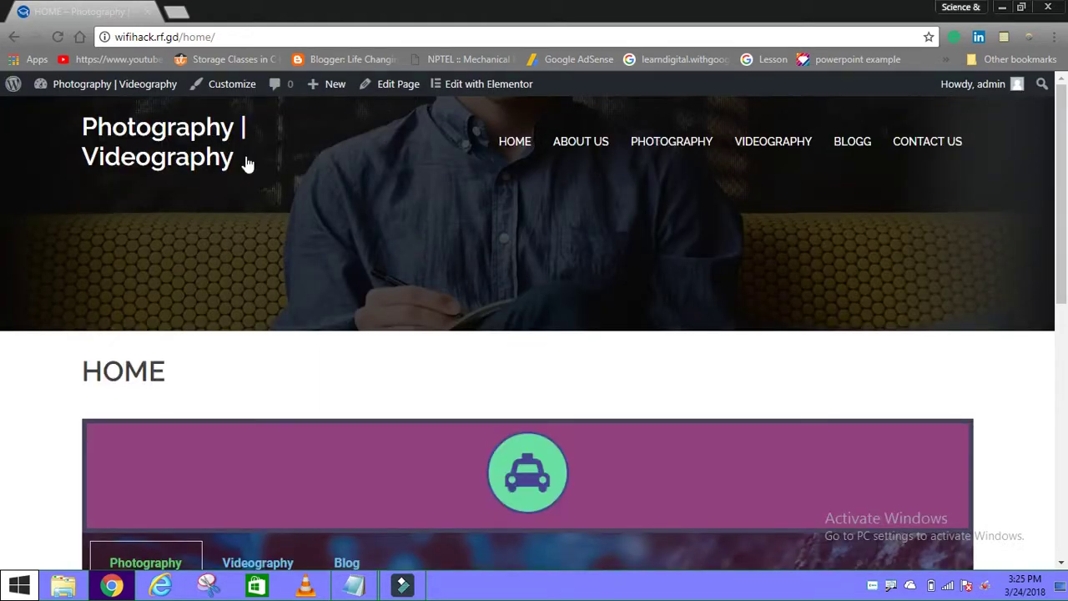
- Review the published home page down to the image gallery and check the Videography, Blog and Photography tabs
{"action": "scroll", "coordinate": [248, 164], "scroll_direction": "down", "scroll_amount": 2}
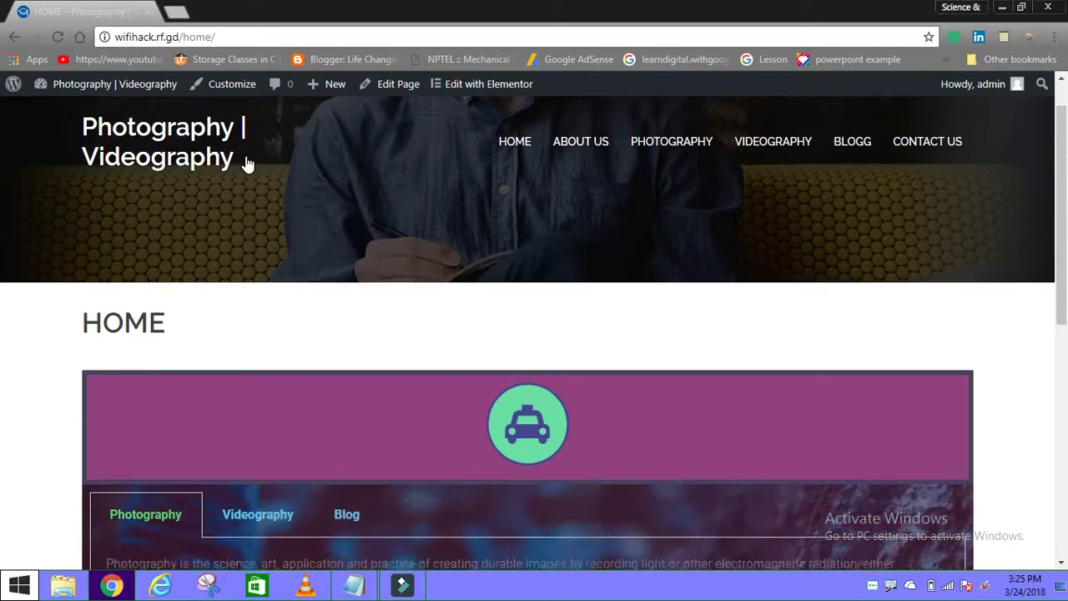
{"action": "scroll", "coordinate": [248, 164], "scroll_direction": "down", "scroll_amount": 2}
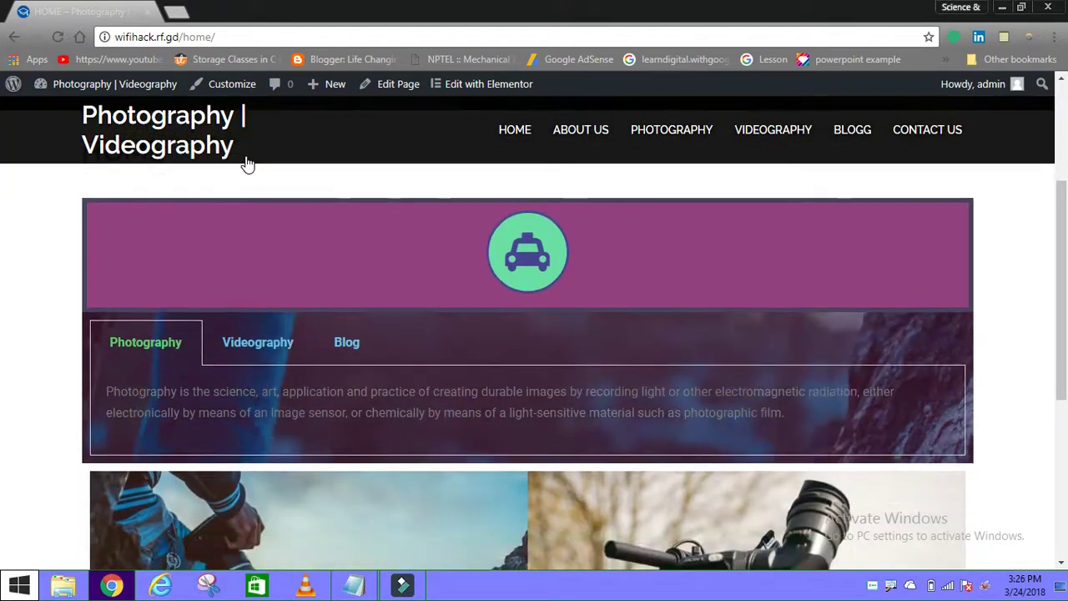
{"action": "scroll", "coordinate": [248, 163], "scroll_direction": "down", "scroll_amount": 2}
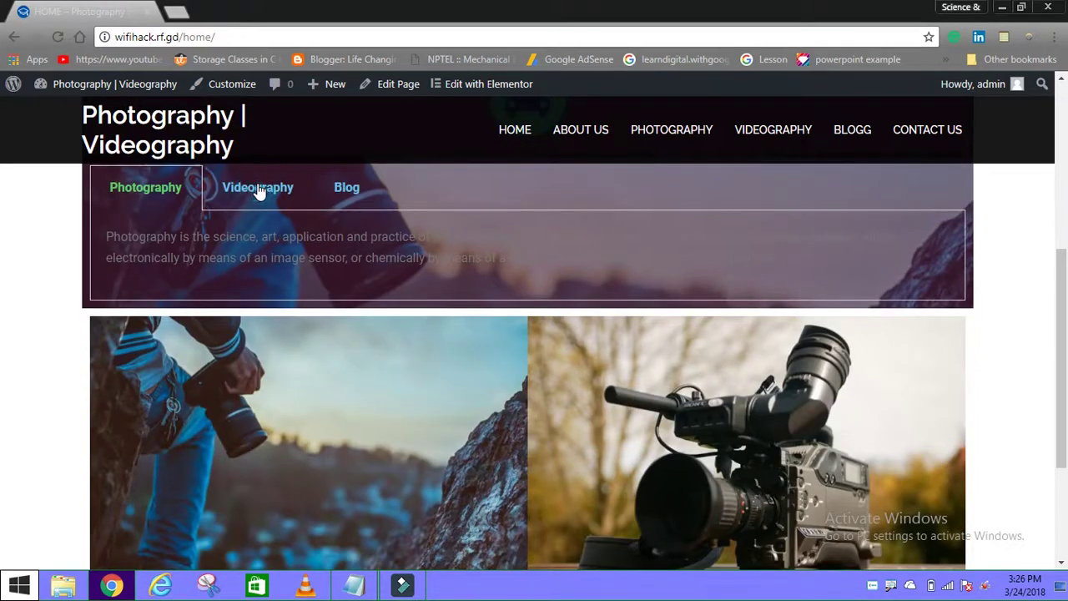
{"action": "left_click", "coordinate": [259, 190]}
{"action": "left_click", "coordinate": [351, 192]}
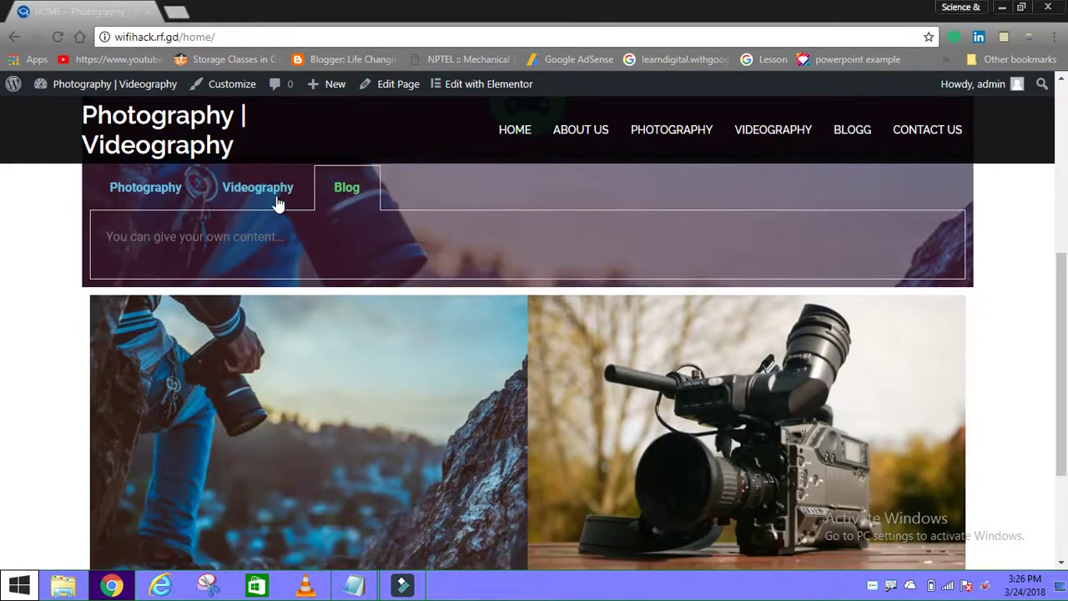
{"action": "left_click", "coordinate": [169, 197]}
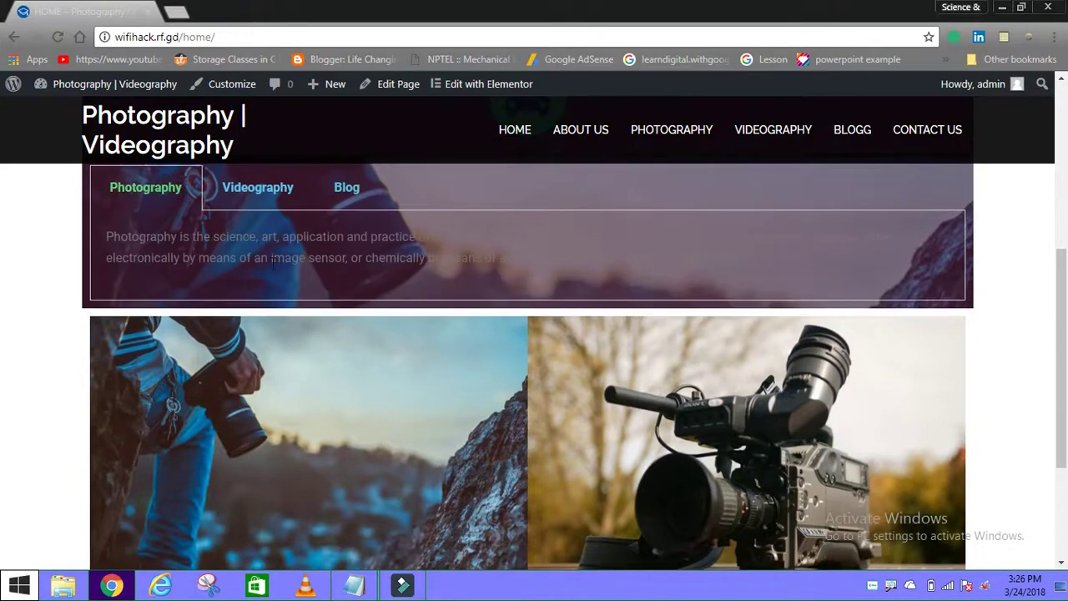
{"action": "left_click_drag", "start_coordinate": [313, 267], "coordinate": [883, 257]}
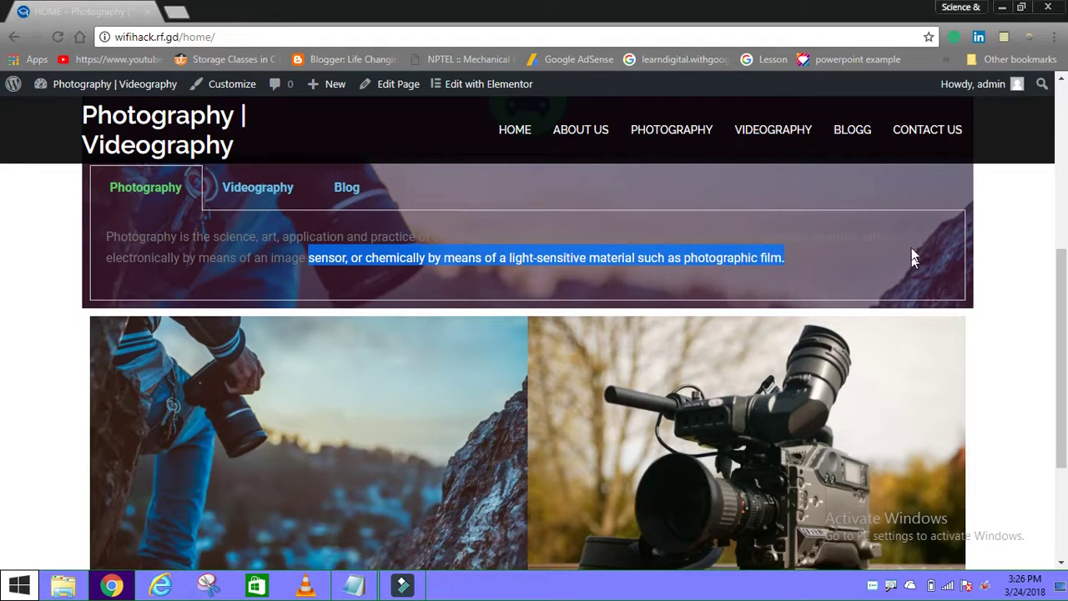
- Add the line "its looks cool than before in next video we will learn more about this" to the browser note
{"action": "left_click", "coordinate": [1005, 37]}
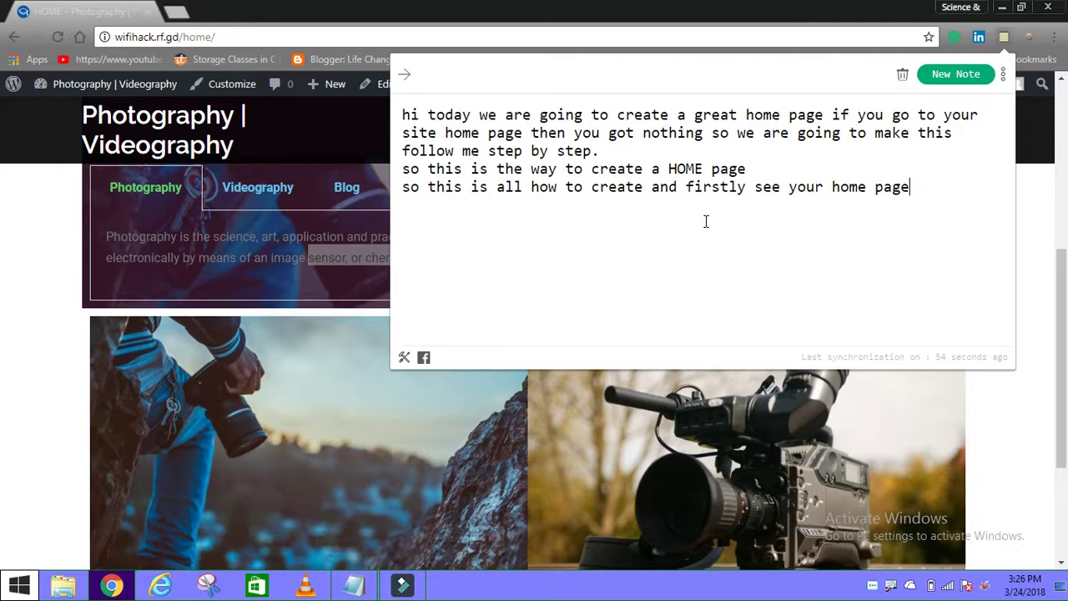
{"action": "key", "text": "Return"}
{"action": "type", "text": "its looks cool"}
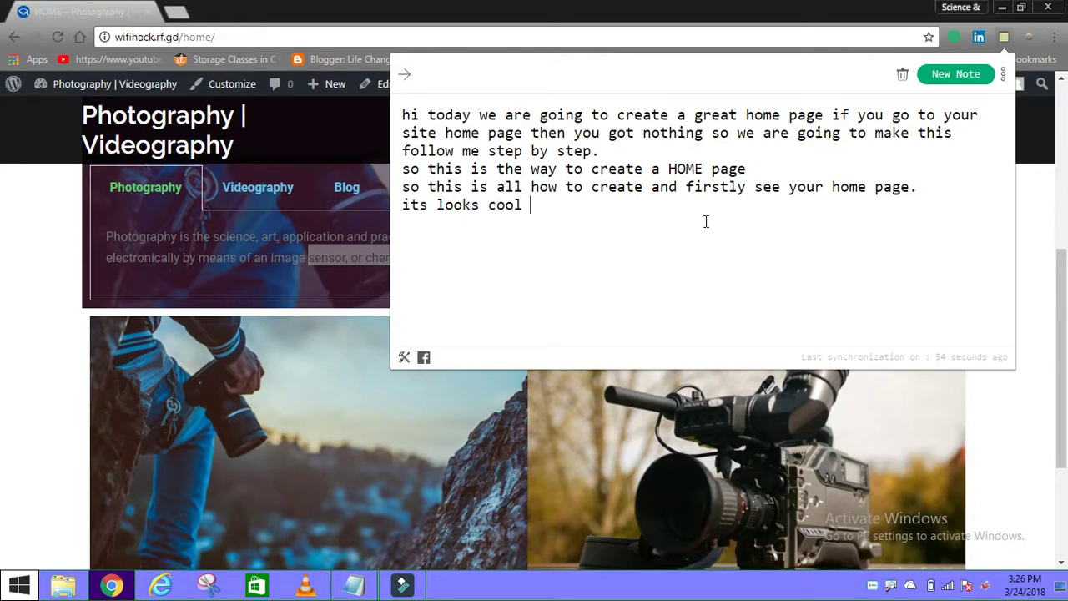
{"action": "type", "text": " than before"}
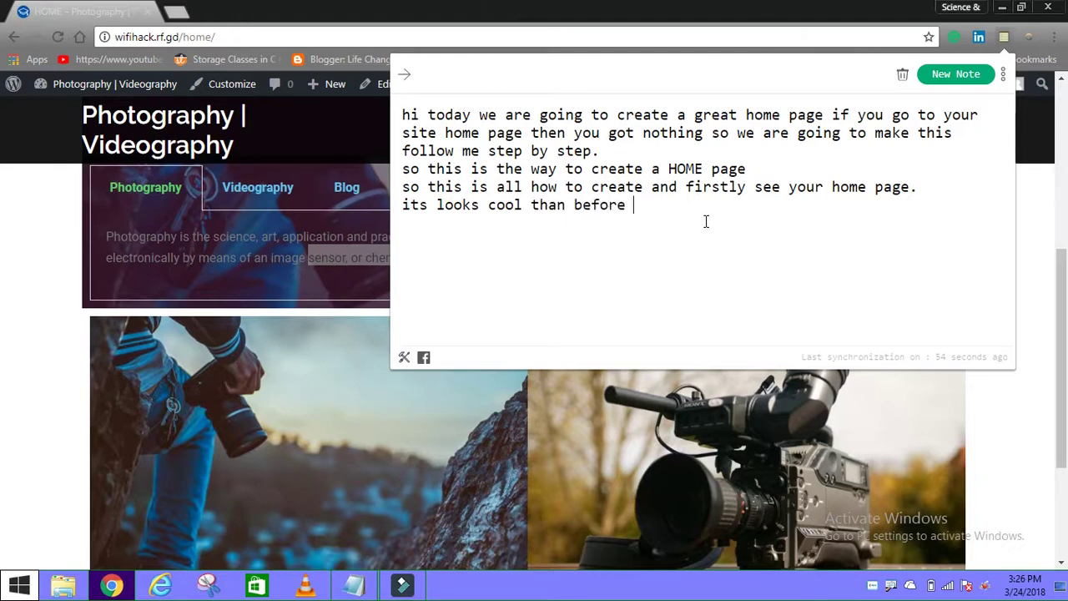
{"action": "type", "text": " in next video we will learn mo"}
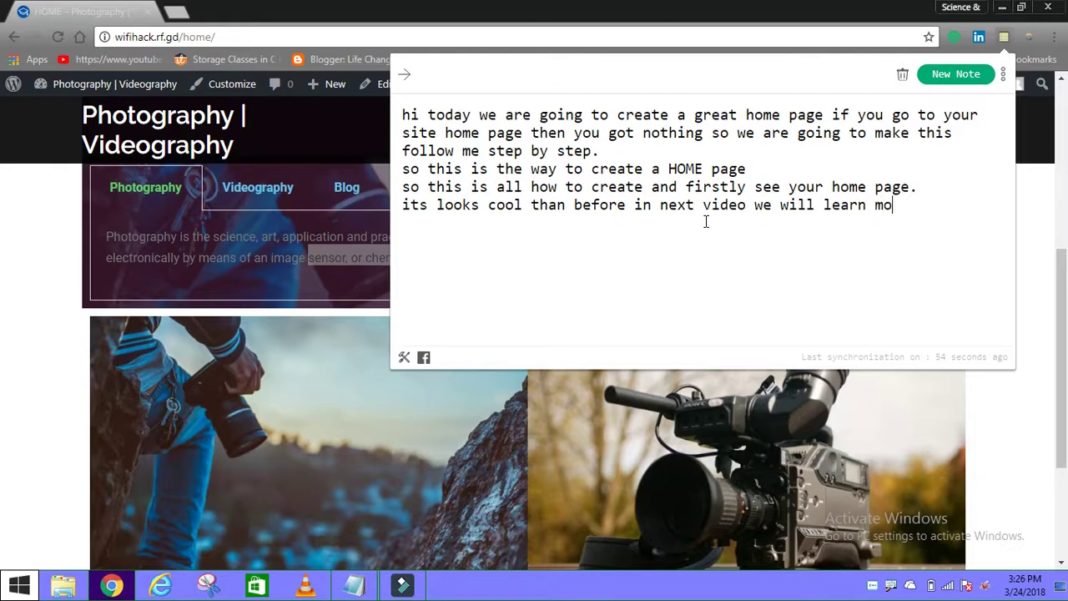
{"action": "type", "text": "re about this"}
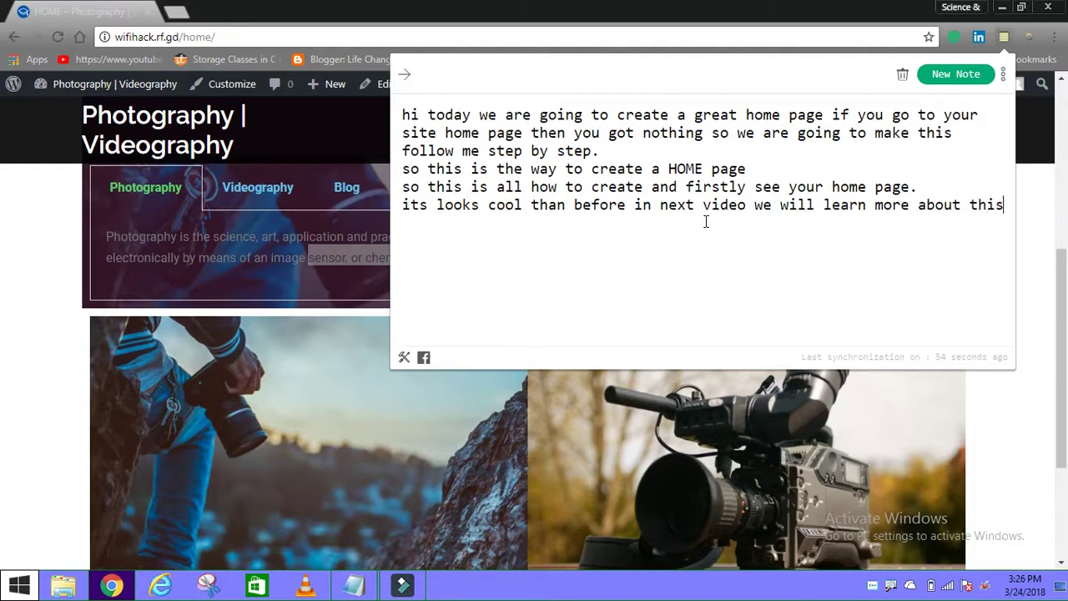
- Continue the note's last line with "because in this time we dont have lot of" and the word that follows
{"action": "type", "text": " because in this time we do"}
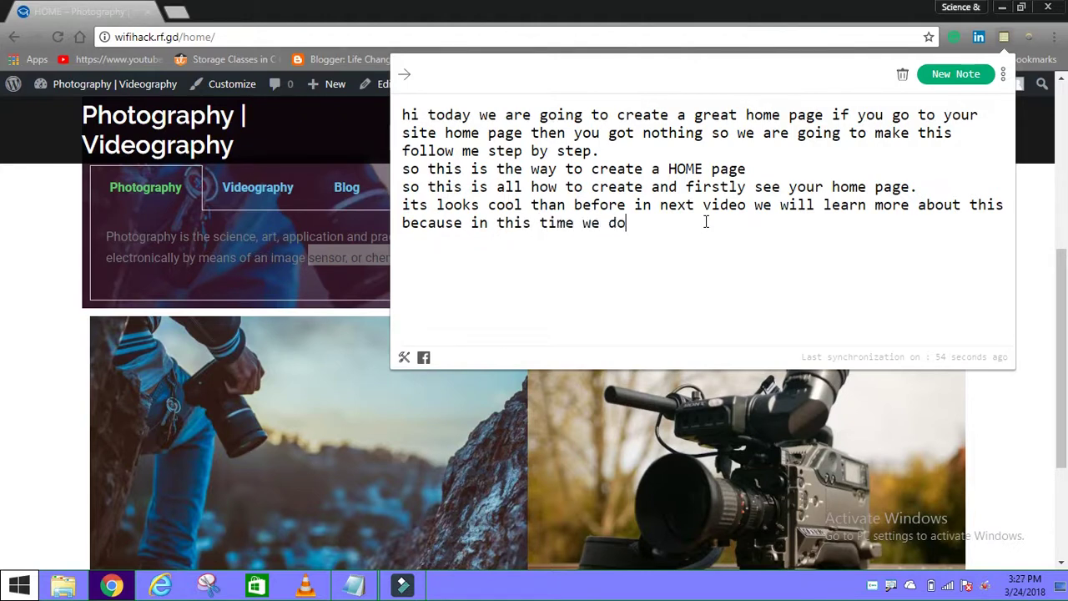
{"action": "type", "text": "nt have lot of "}
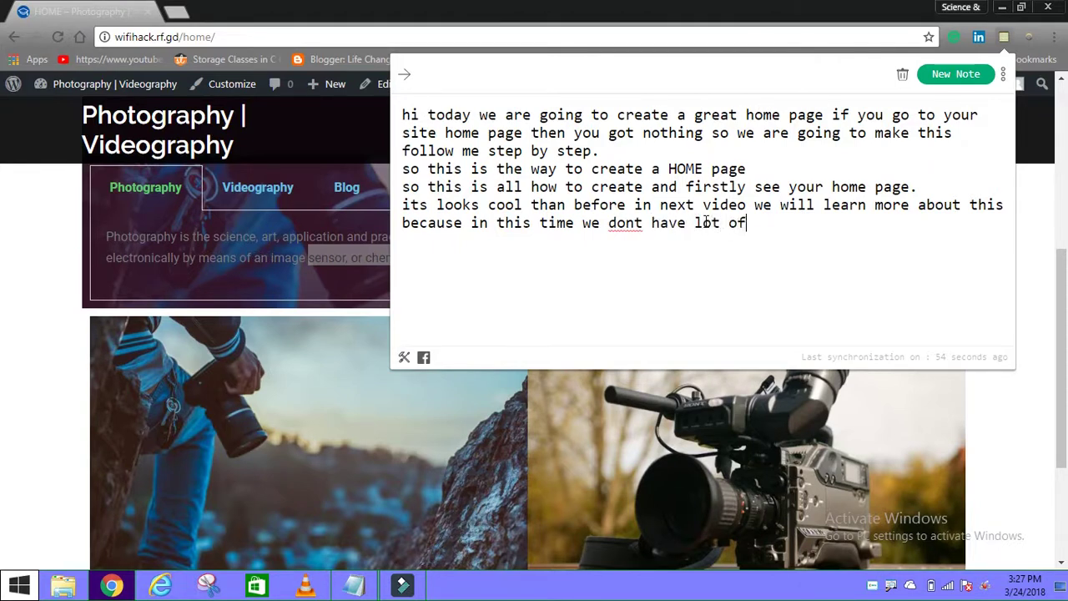
{"action": "type", "text": "contai"}
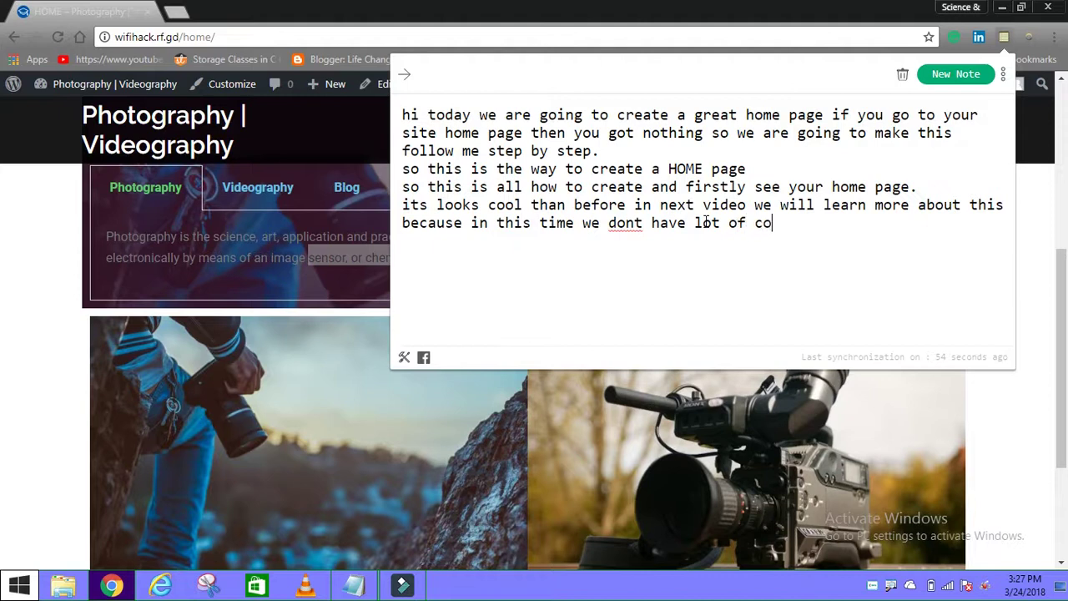